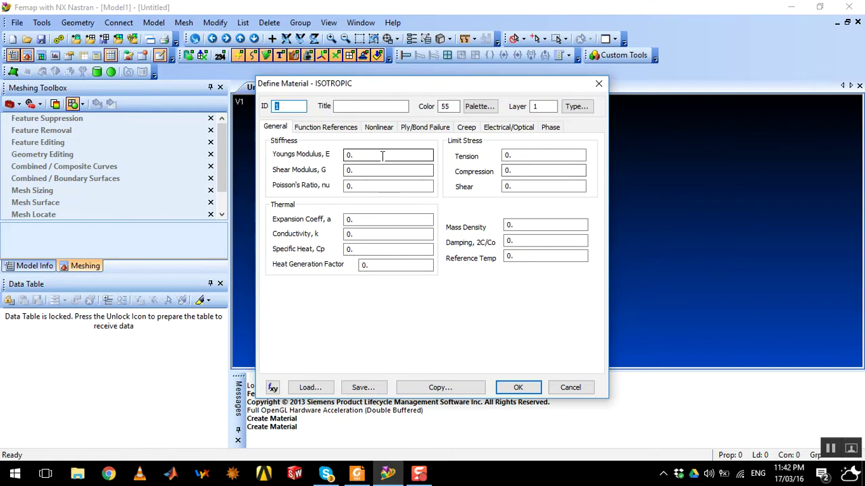
Consult the plate's material data in Lab.pdf, and set the material's Young's modulus to 72000 and Poisson's ratio to 0.3
left_click(375, 155)
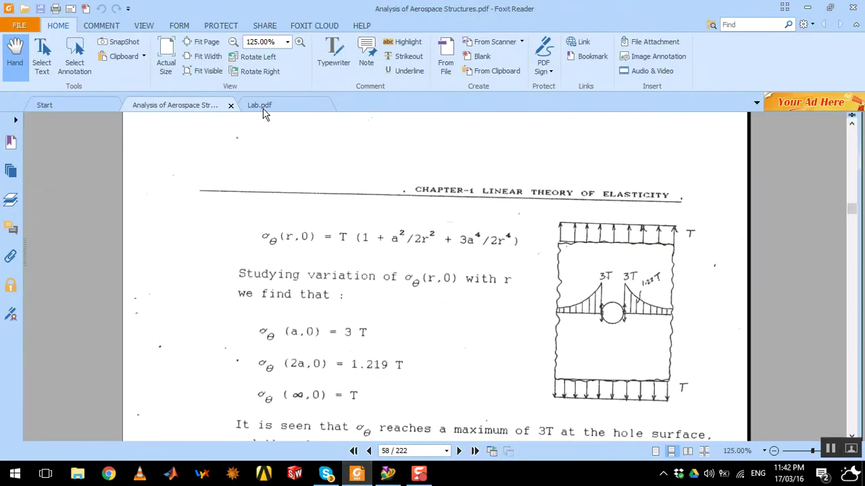
left_click(264, 108)
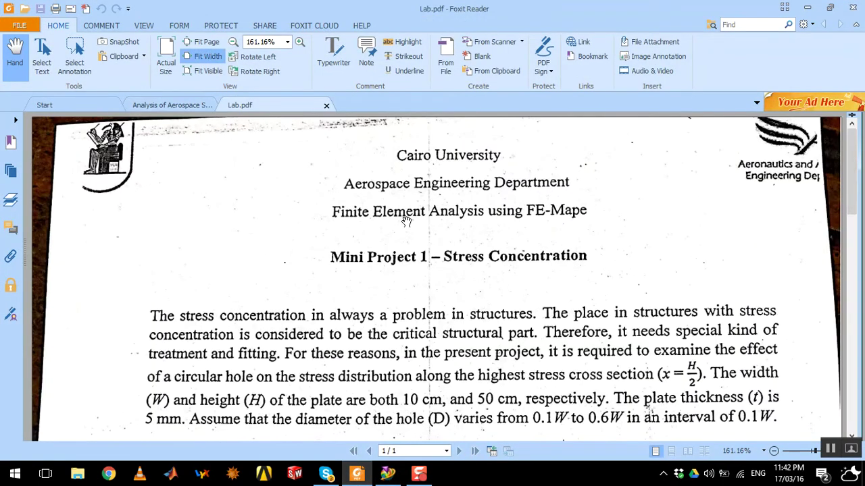
scroll(413, 240, "down", 6)
scroll(405, 250, "up", 1)
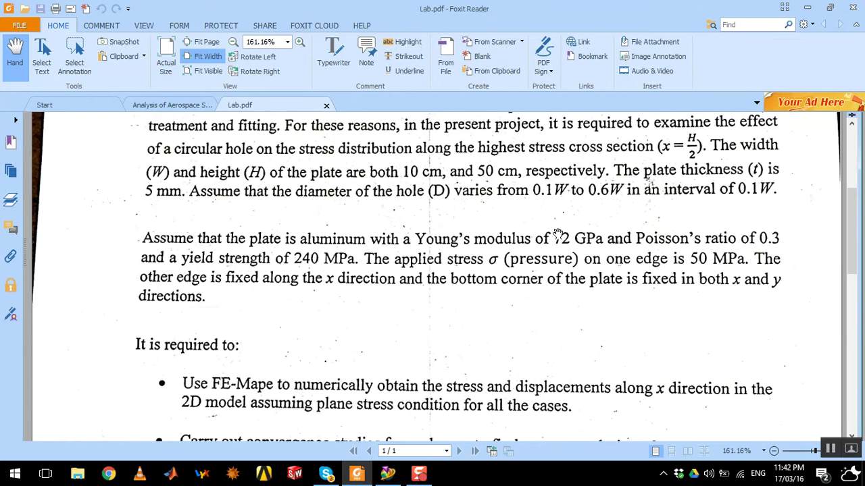
left_click(806, 7)
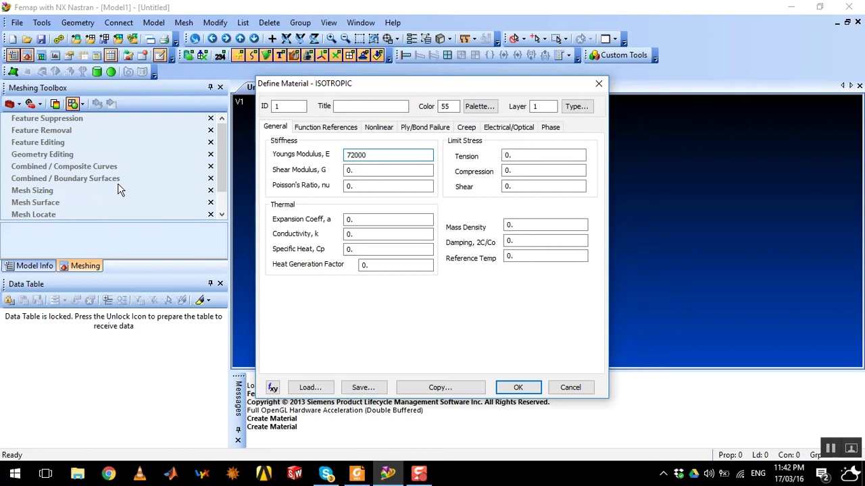
left_click(390, 186)
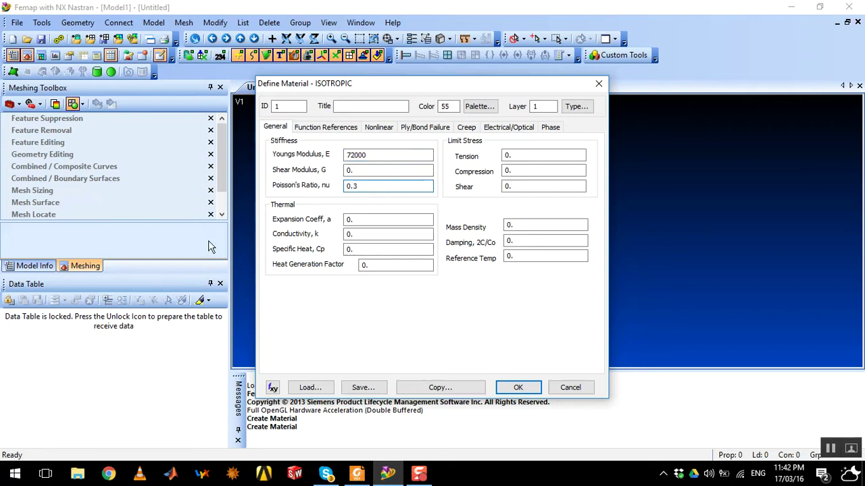
Title the material "aluminum", set its tension limit stress to 240 from Lab.pdf, and create it without defining a second material
left_click(402, 105)
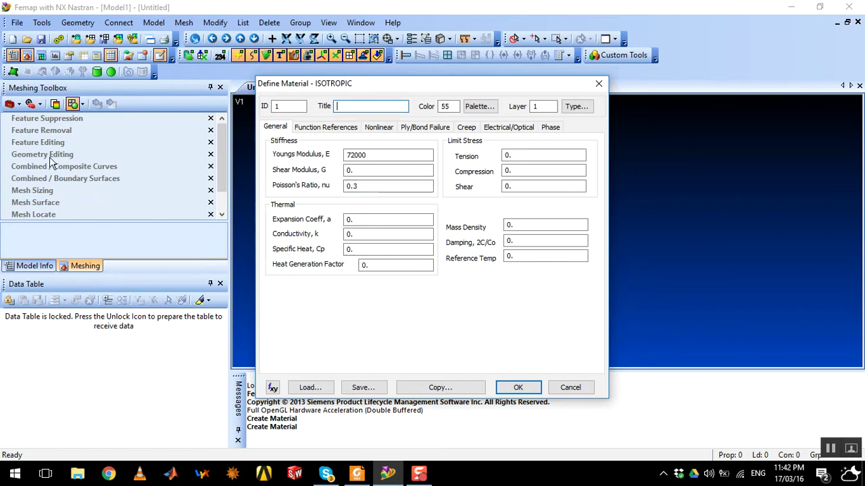
type("aluminum")
left_click(364, 479)
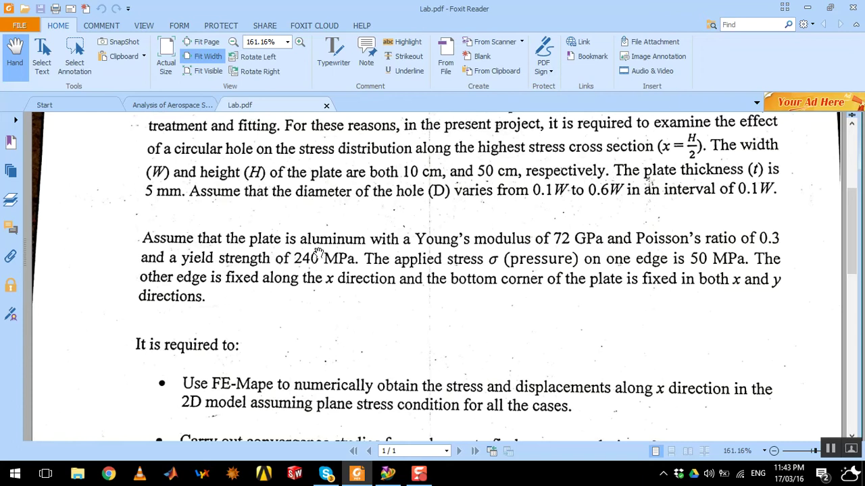
left_click(387, 474)
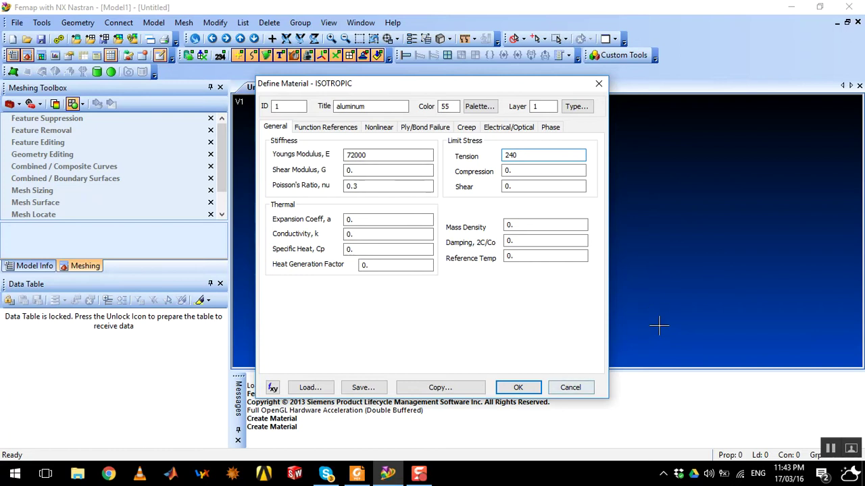
left_click(519, 388)
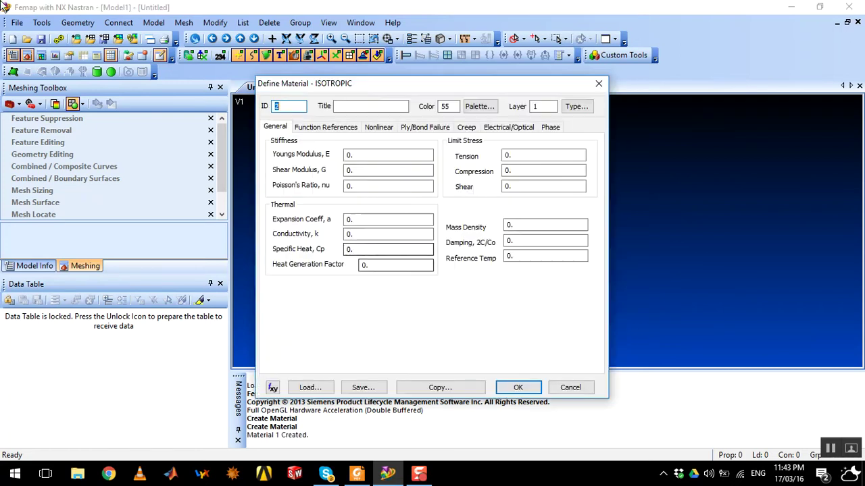
left_click(569, 388)
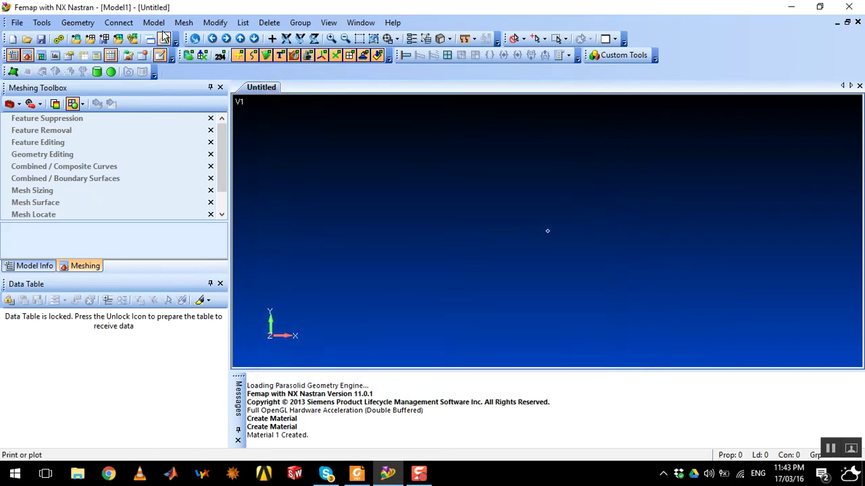
Create a plate property titled "plate" with a thickness of 5 and the aluminum material
left_click(153, 23)
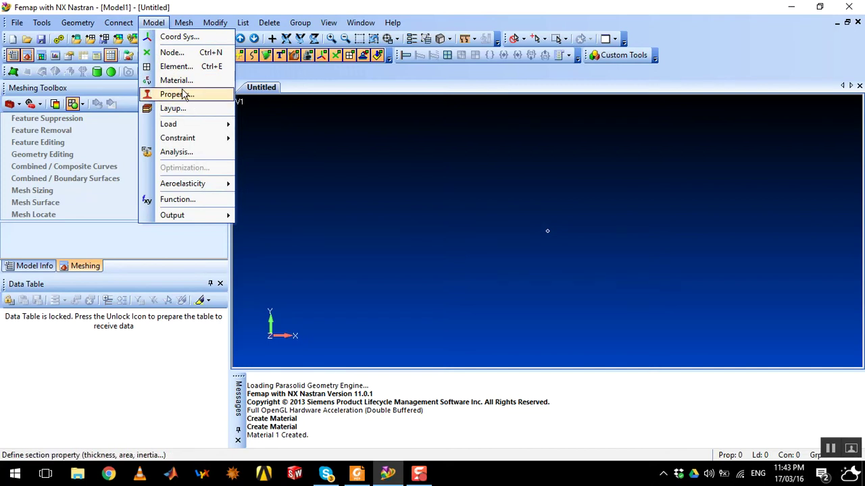
left_click(176, 95)
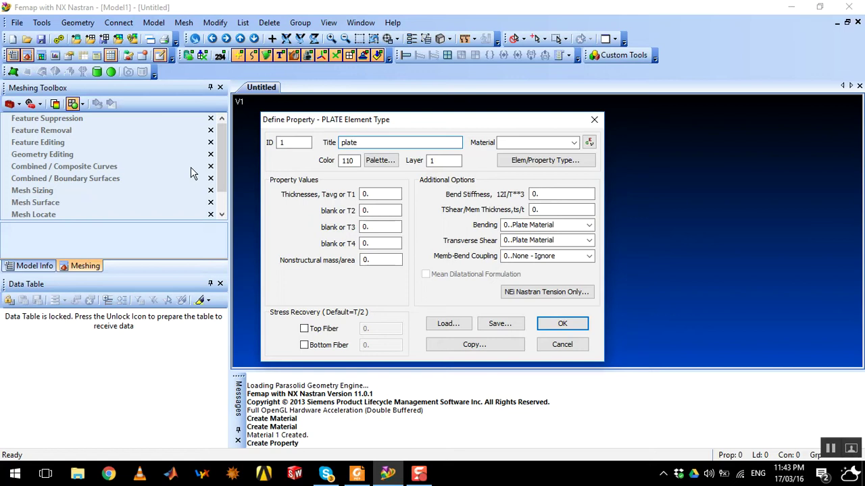
double_click(378, 194)
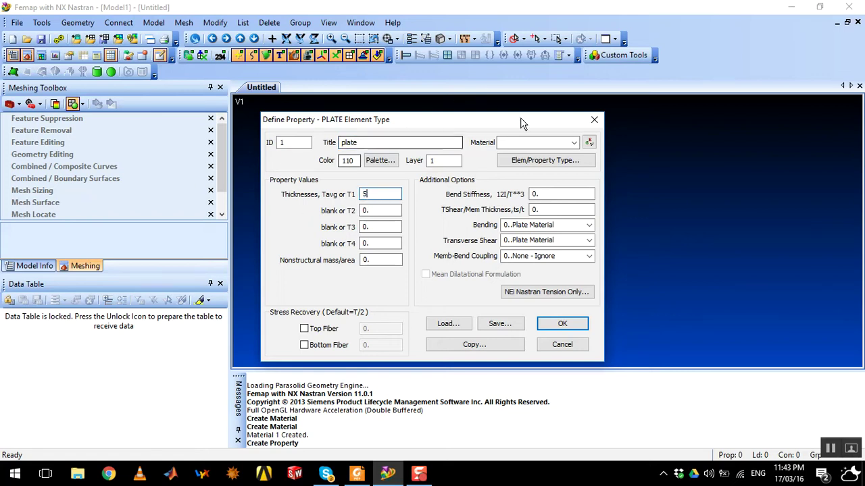
left_click(574, 143)
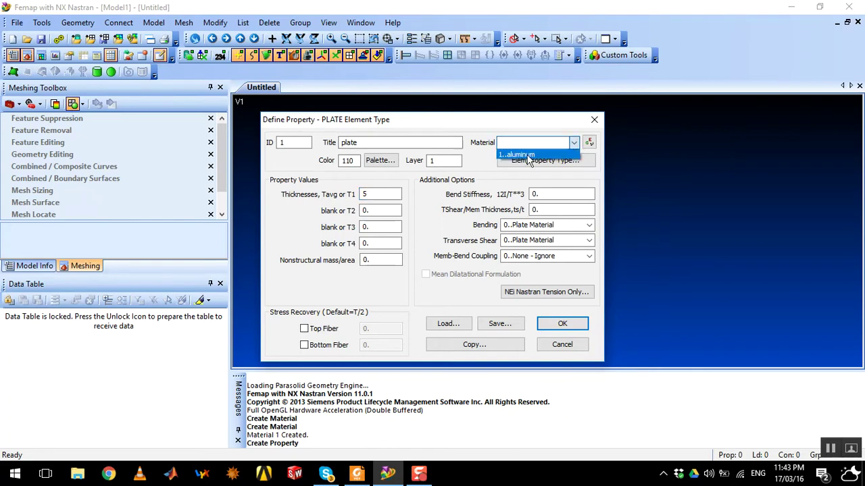
left_click(531, 155)
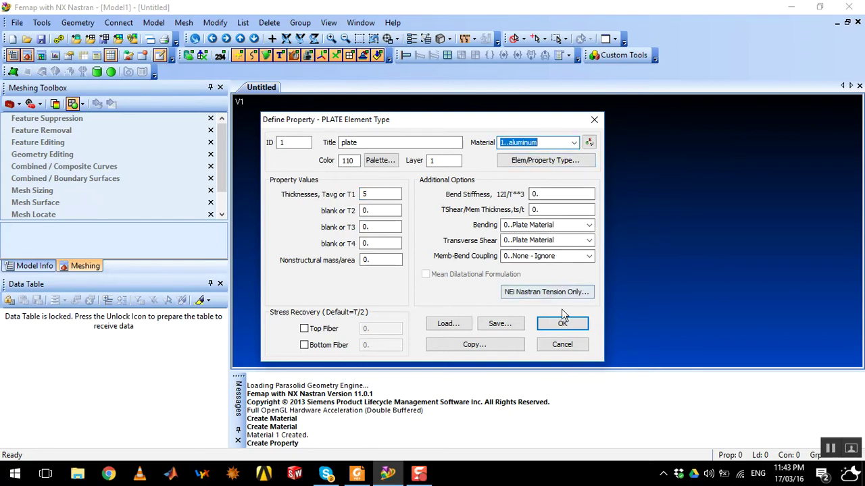
left_click(561, 323)
left_click(592, 121)
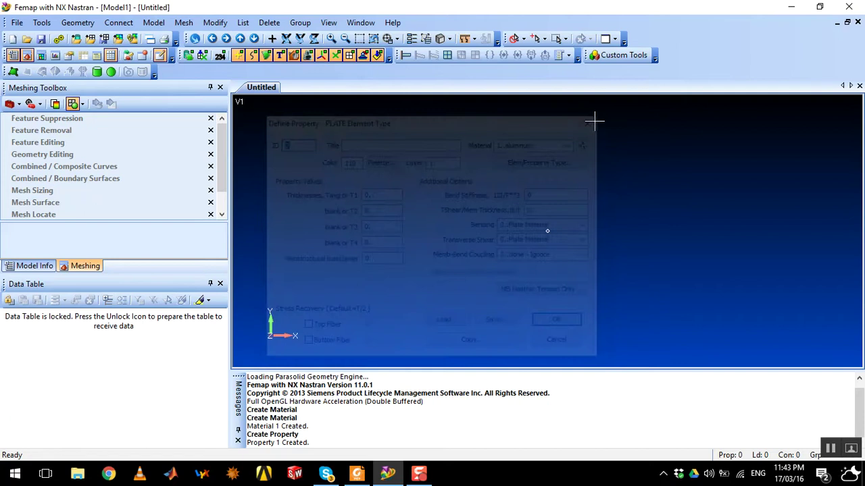
left_click(153, 22)
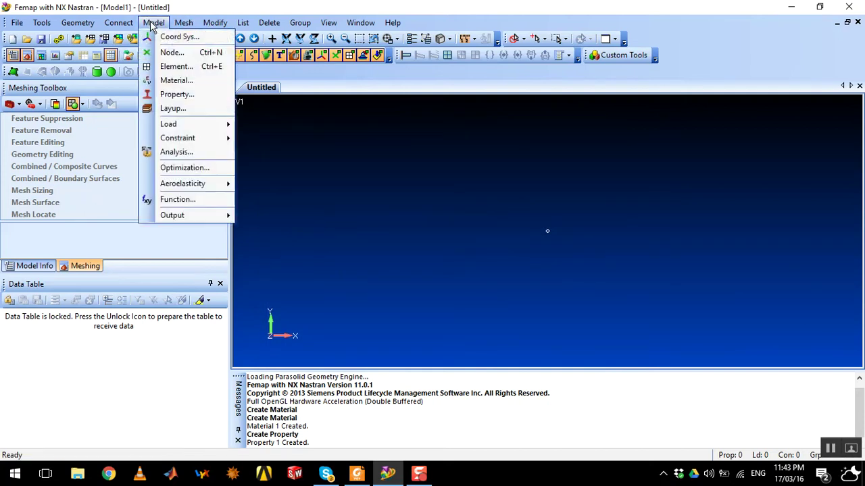
left_click(301, 156)
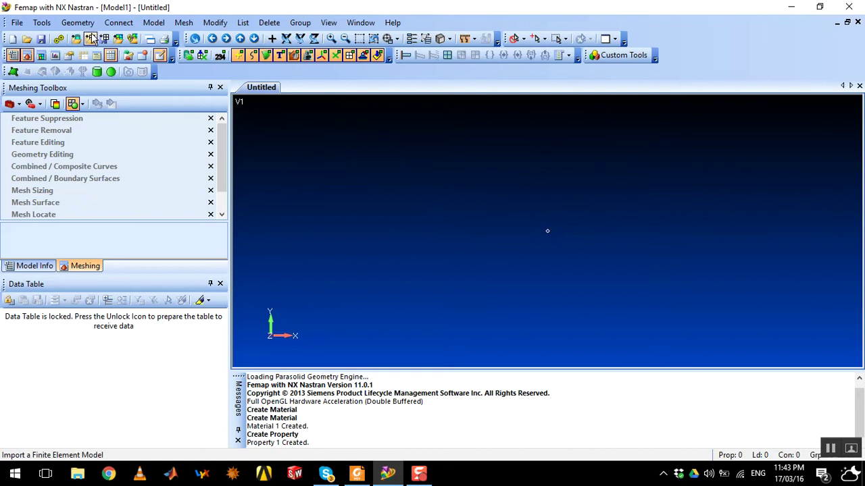
Draw a closed continuous line through (0, 0), (500, 0), (500, 100) and (0, 100) as the plate outline
left_click(85, 25)
mouse_move(110, 57)
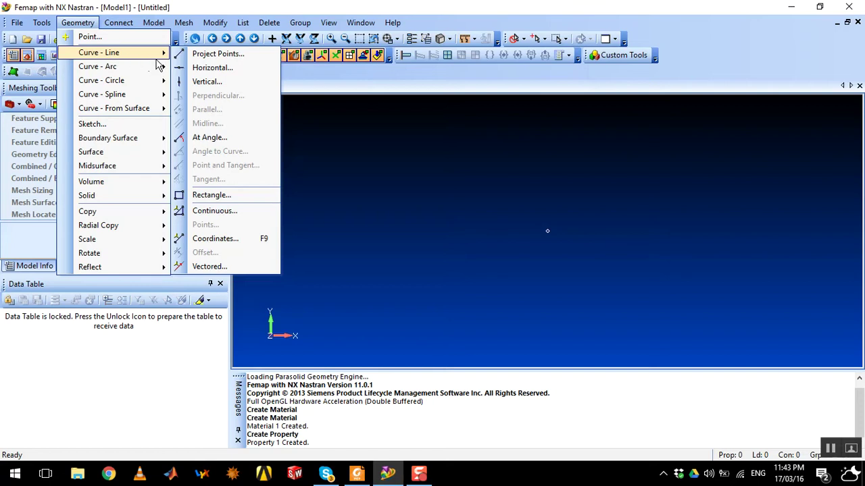
left_click(228, 213)
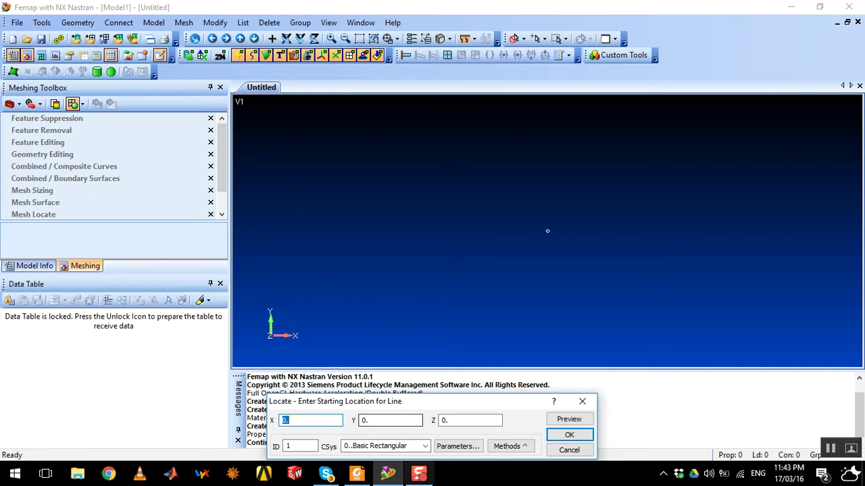
left_click(569, 435)
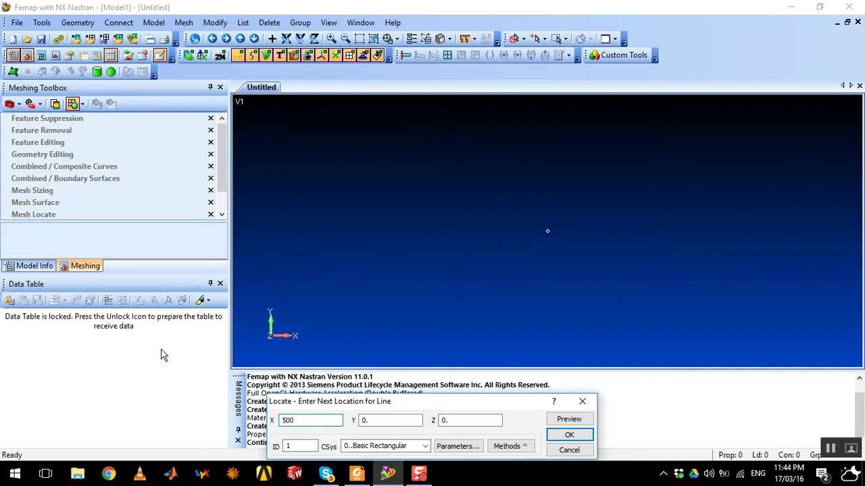
left_click(561, 438)
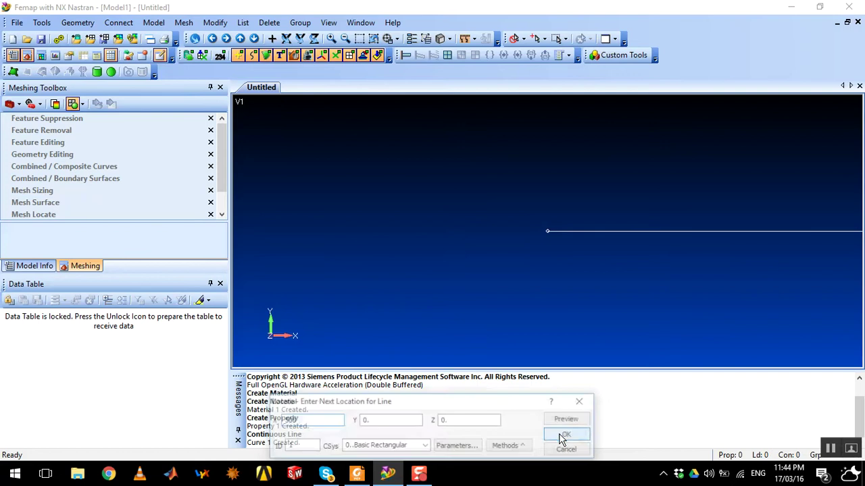
left_click(376, 418)
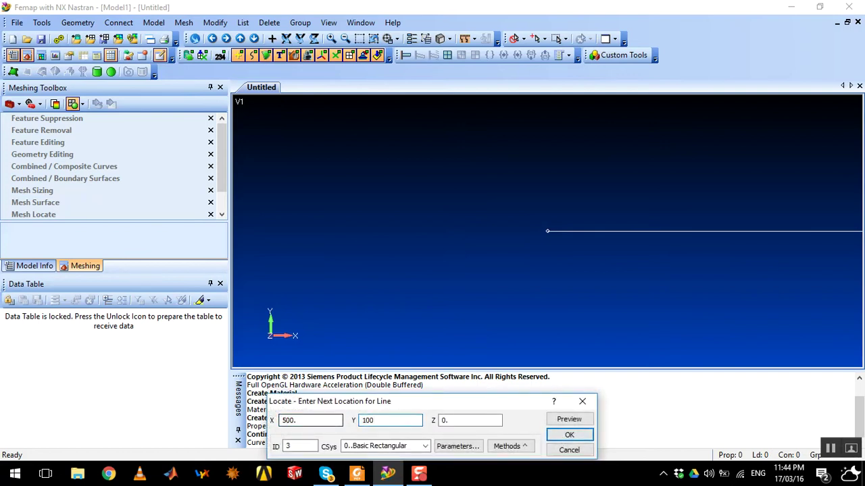
type("100")
key("Return")
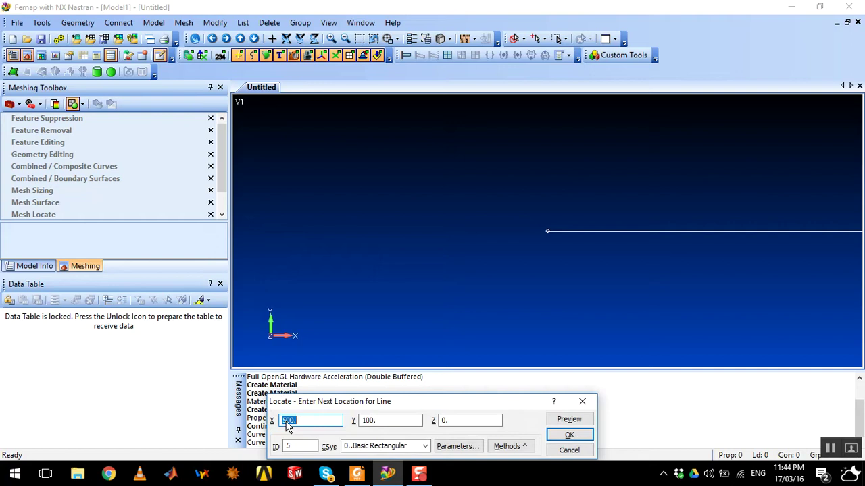
type("0")
key("Return")
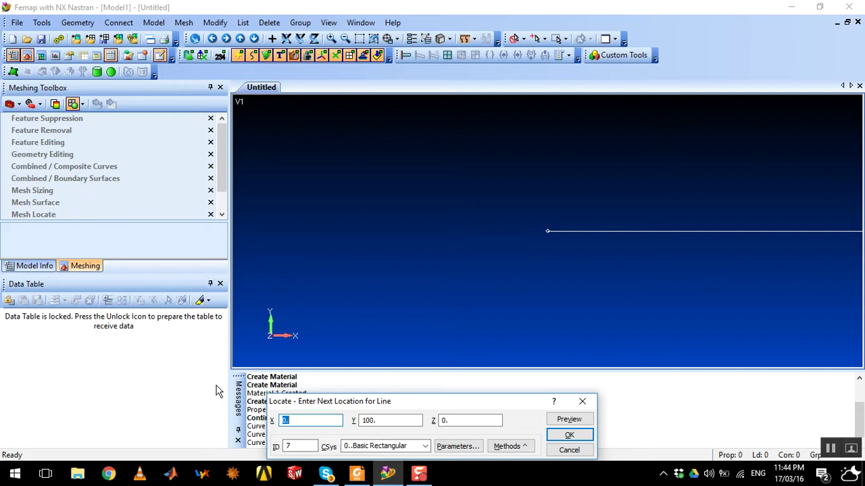
left_click(576, 450)
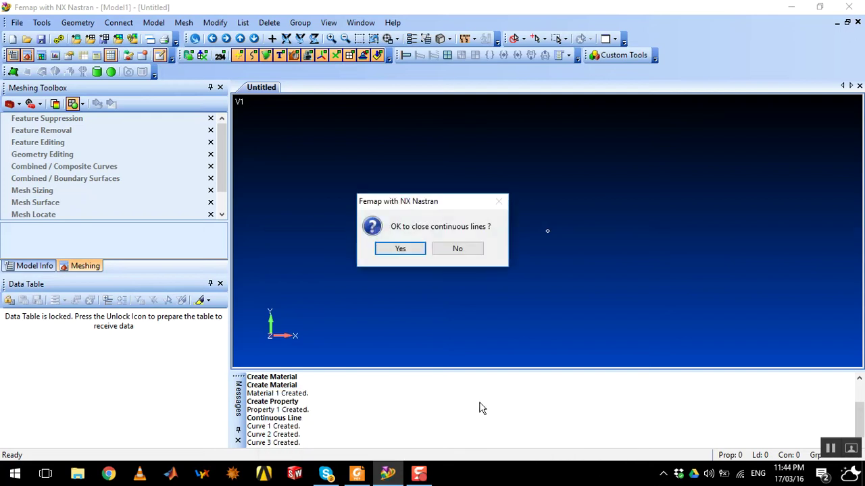
left_click(400, 250)
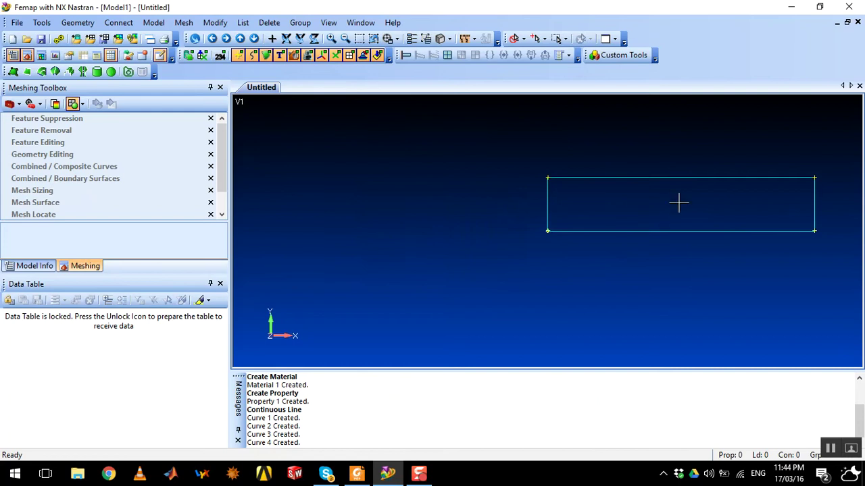
Draw a centre-and-radius circle in the middle of the plate outline at X 250, with a diameter about 0.3 of the plate's width
left_click(228, 38)
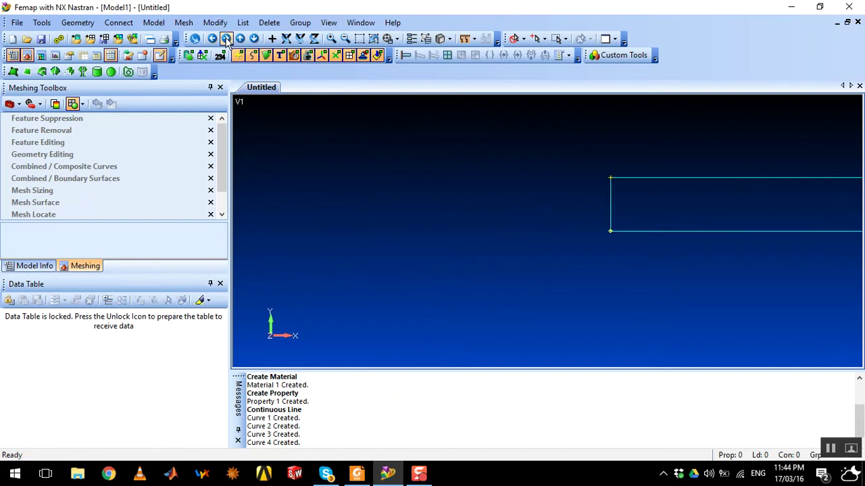
left_click(212, 38)
left_click(212, 39)
left_click(212, 39)
left_click(331, 39)
left_click(331, 39)
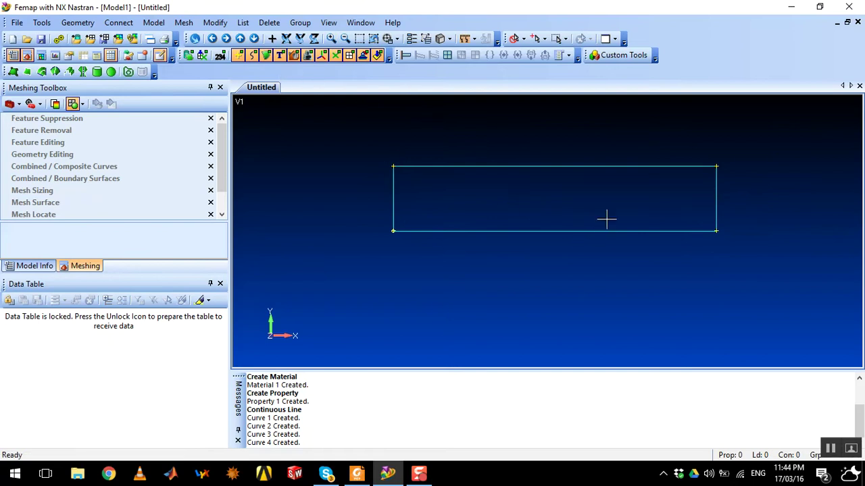
left_click(77, 23)
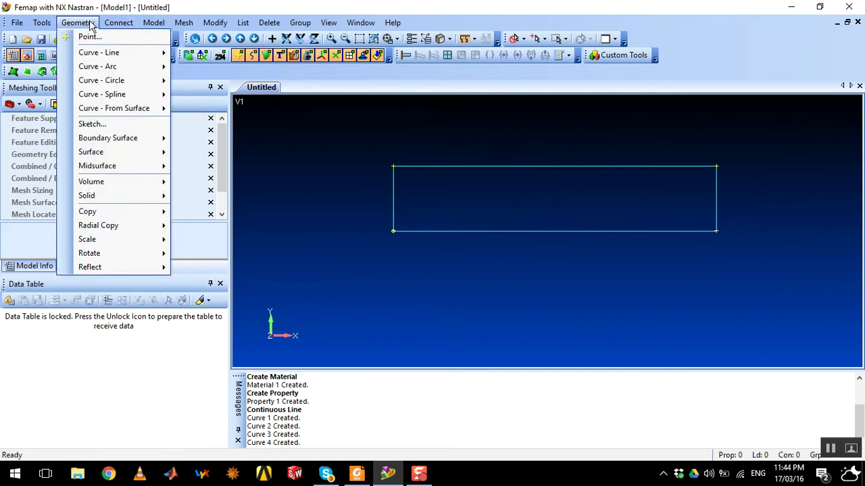
mouse_move(138, 83)
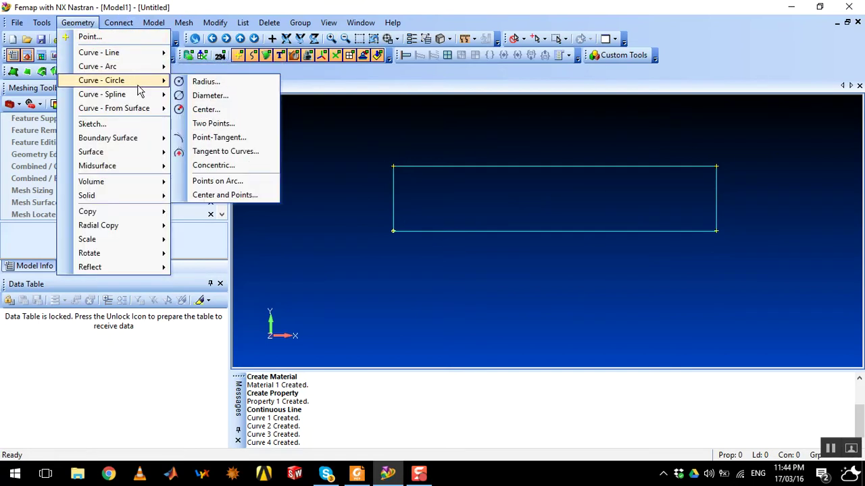
left_click(205, 109)
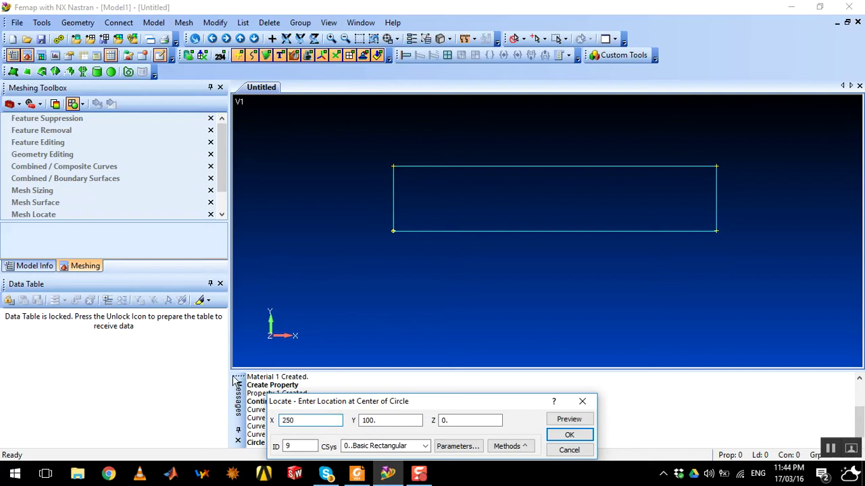
left_click_drag(382, 420, 363, 422)
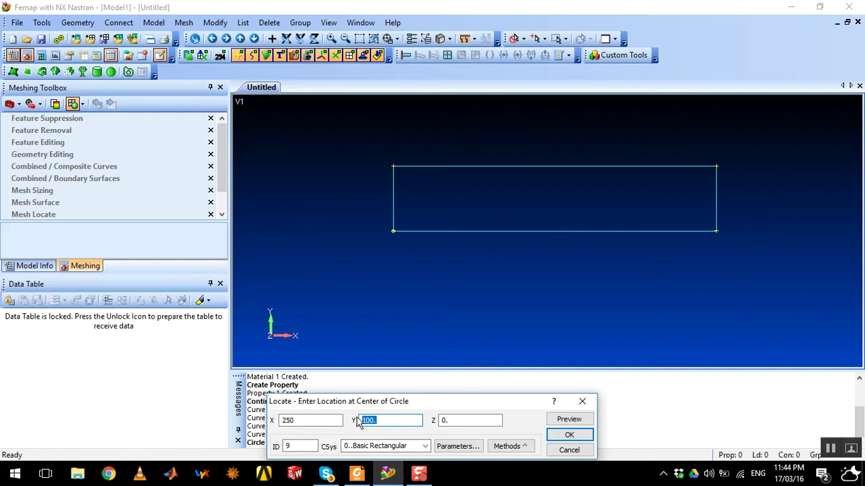
left_click(569, 435)
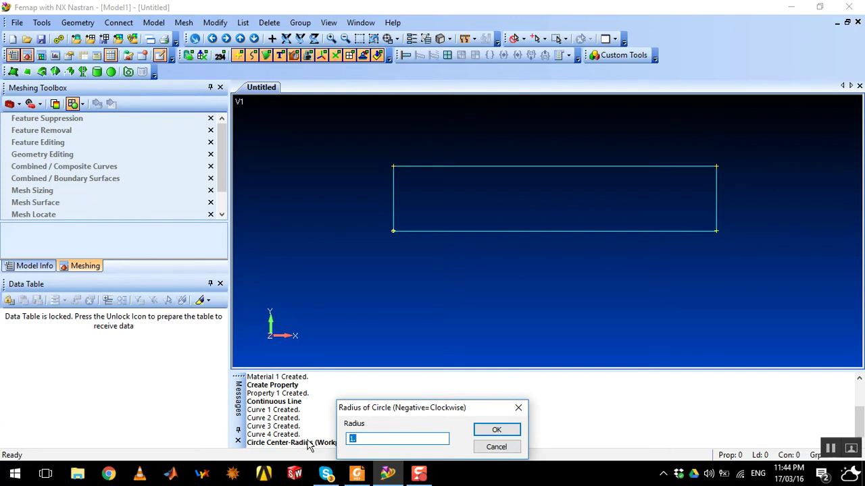
left_click(496, 430)
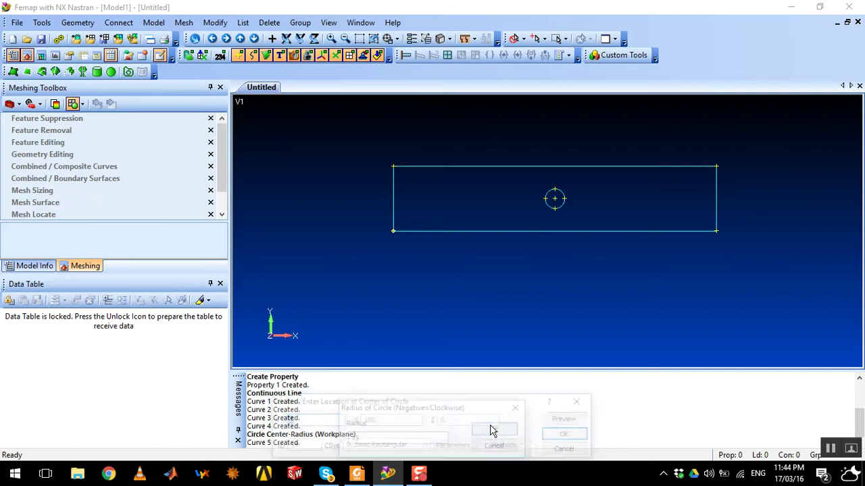
left_click(569, 450)
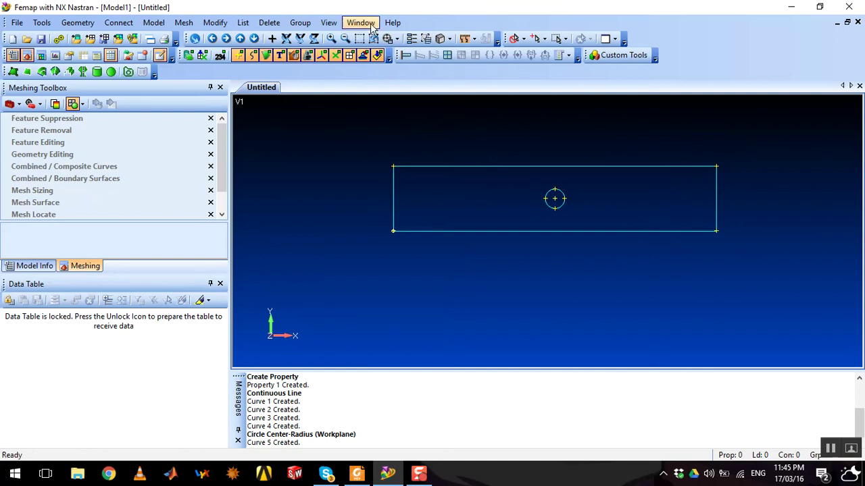
left_click(86, 27)
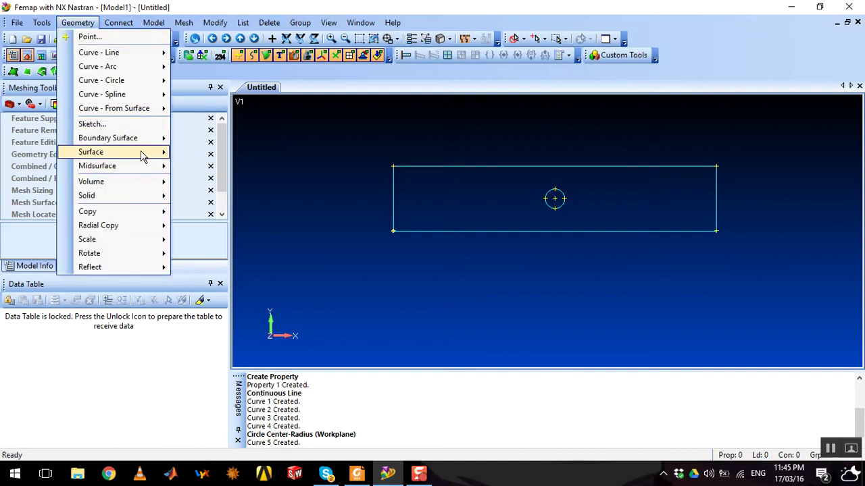
mouse_move(142, 156)
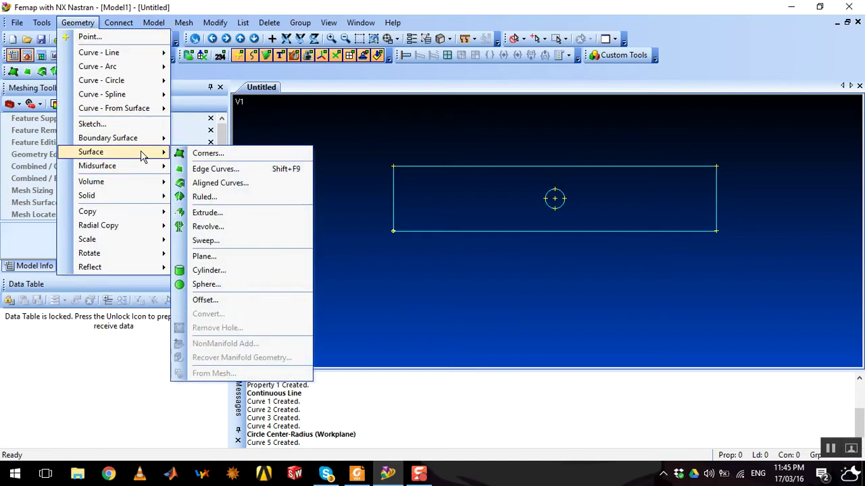
left_click(232, 169)
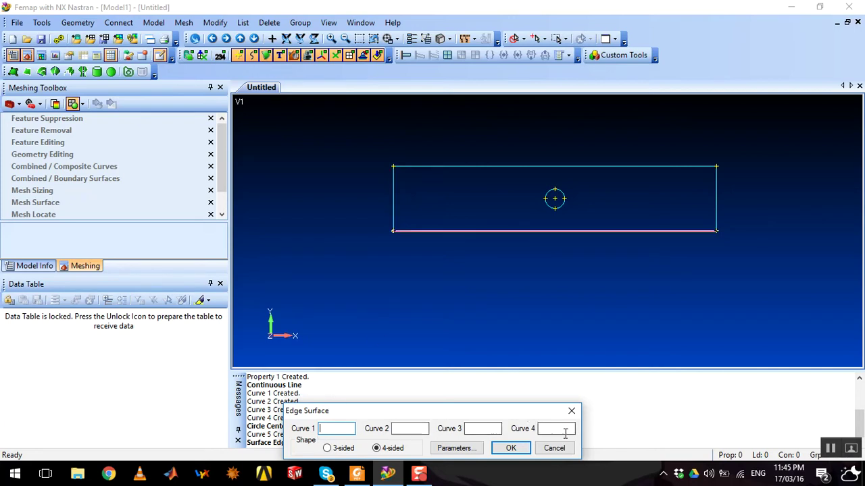
left_click(389, 198)
left_click(522, 161)
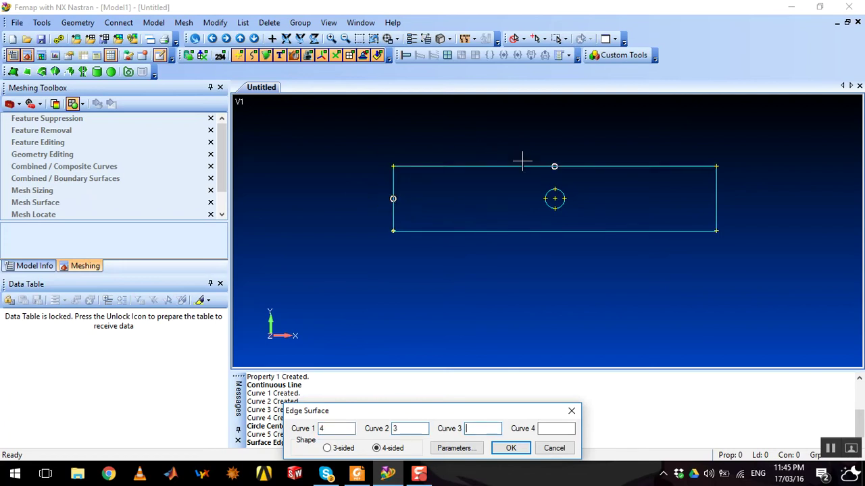
left_click(717, 186)
left_click(614, 232)
left_click(552, 449)
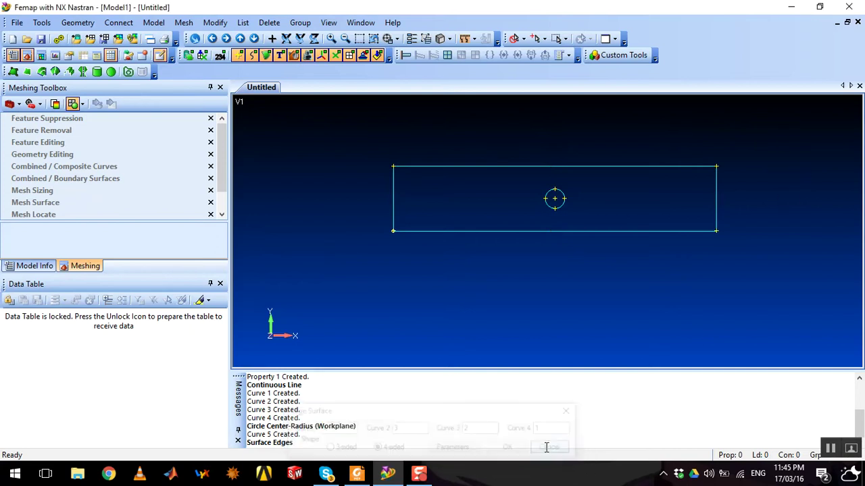
Try to create a four-sided edge surface from the plate outline's left, top, bottom and right edges, in that order
left_click(88, 26)
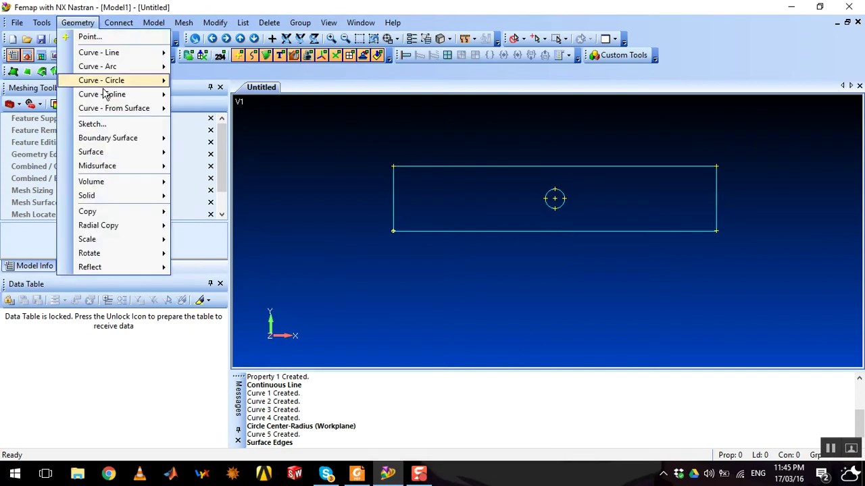
mouse_move(156, 156)
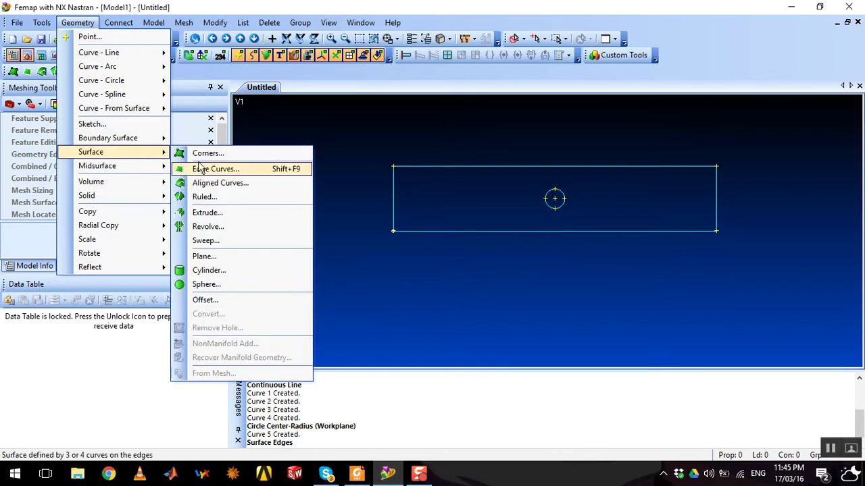
left_click(202, 169)
left_click(395, 198)
left_click(541, 166)
left_click(544, 232)
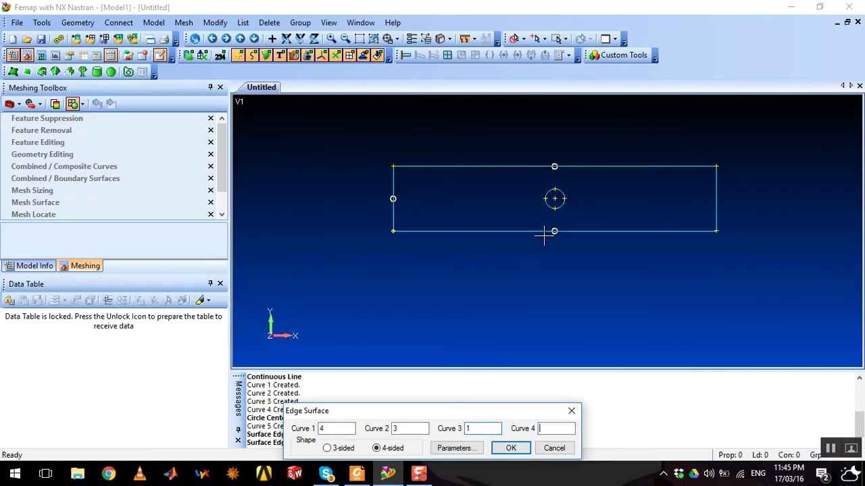
left_click(710, 197)
left_click(511, 448)
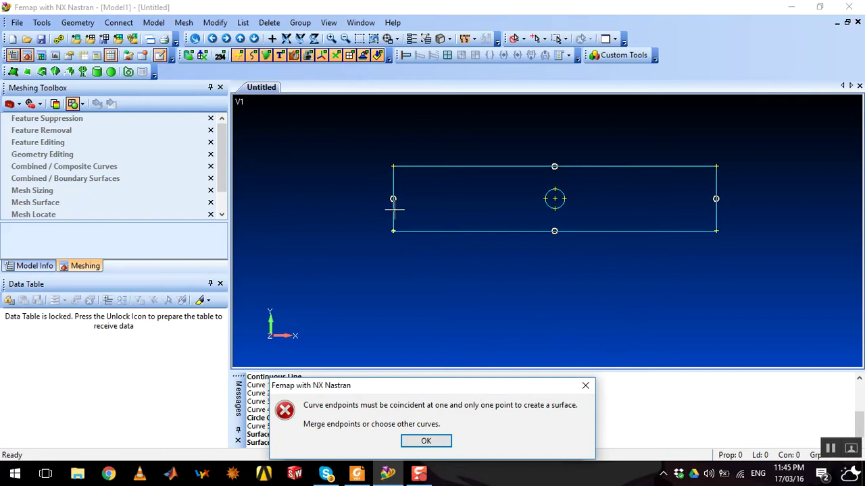
left_click(443, 441)
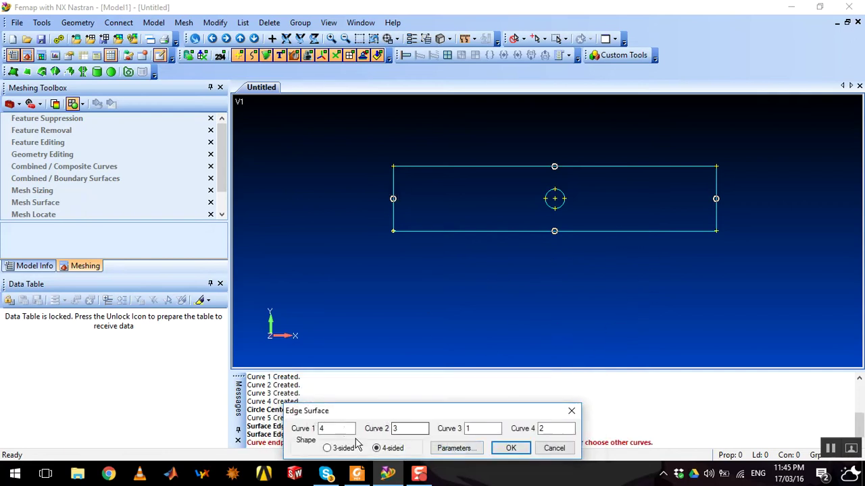
Reassign the edge surface's Curve 3 to the outline's right edge and Curve 4 to its bottom edge, and create the surface
double_click(473, 428)
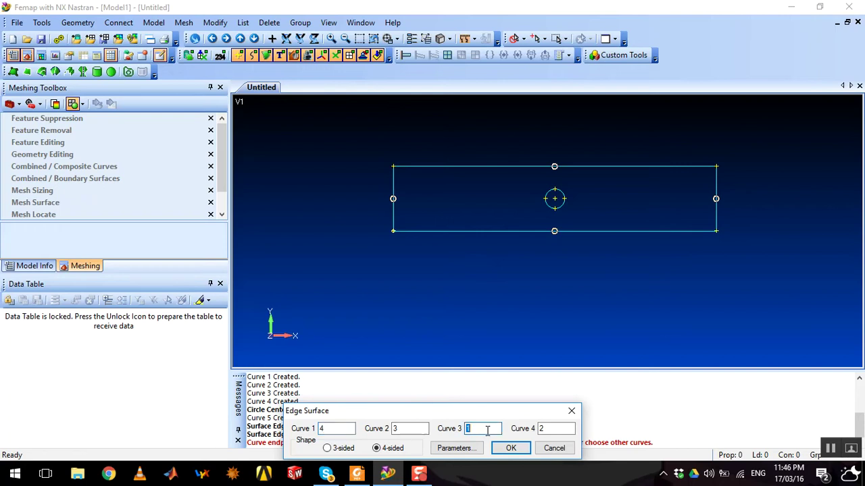
left_click(718, 187)
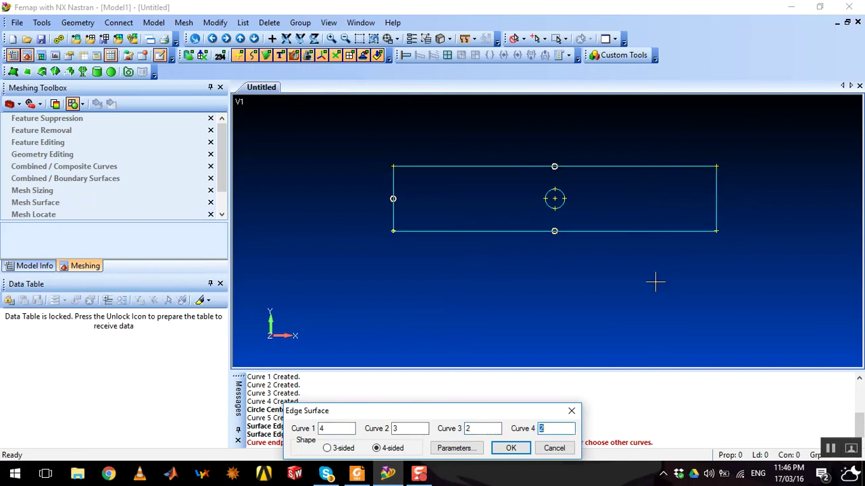
left_click(556, 230)
left_click(510, 448)
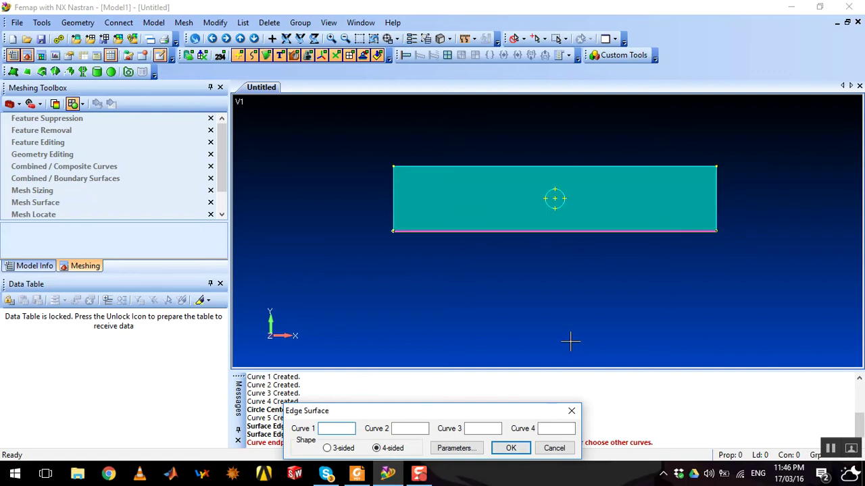
left_click(554, 447)
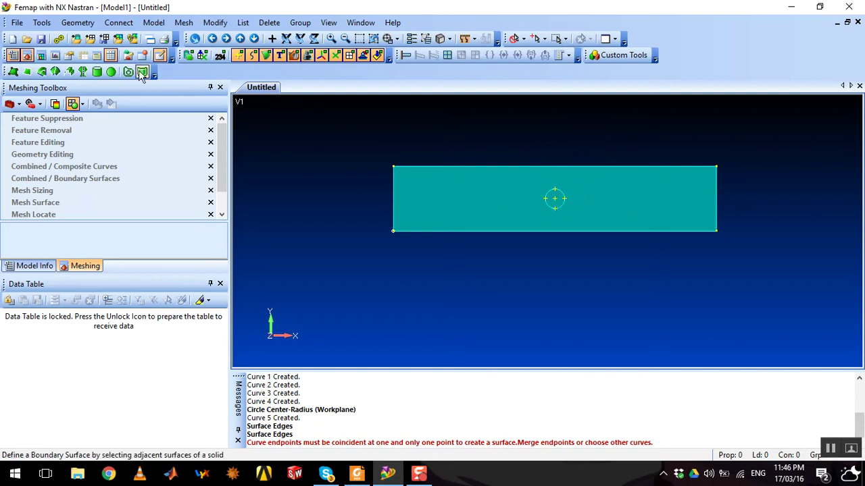
Project the central circle onto the plate surface
left_click(80, 23)
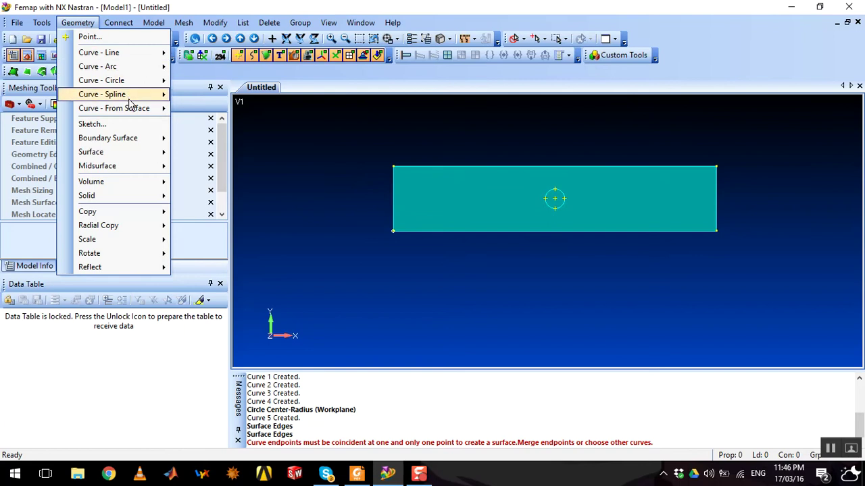
mouse_move(137, 112)
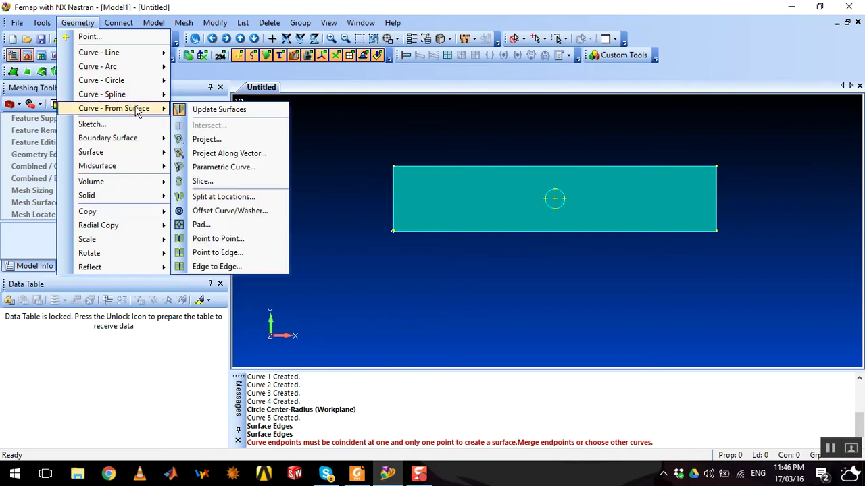
left_click(209, 140)
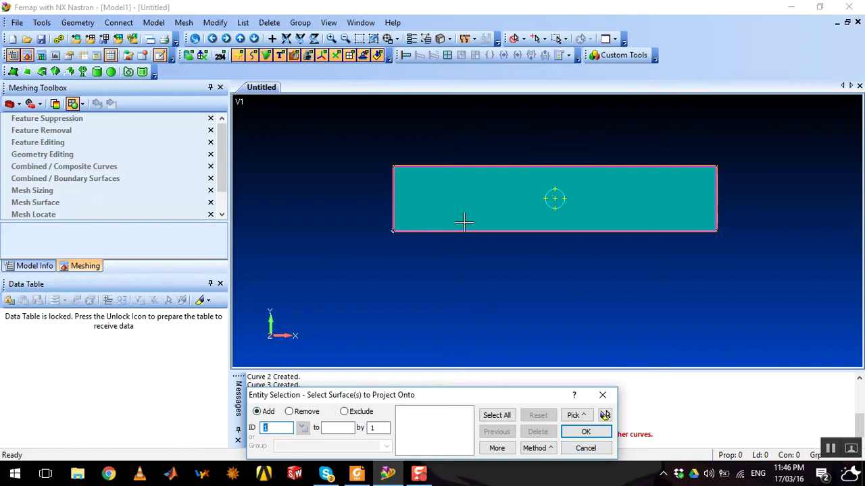
left_click(495, 205)
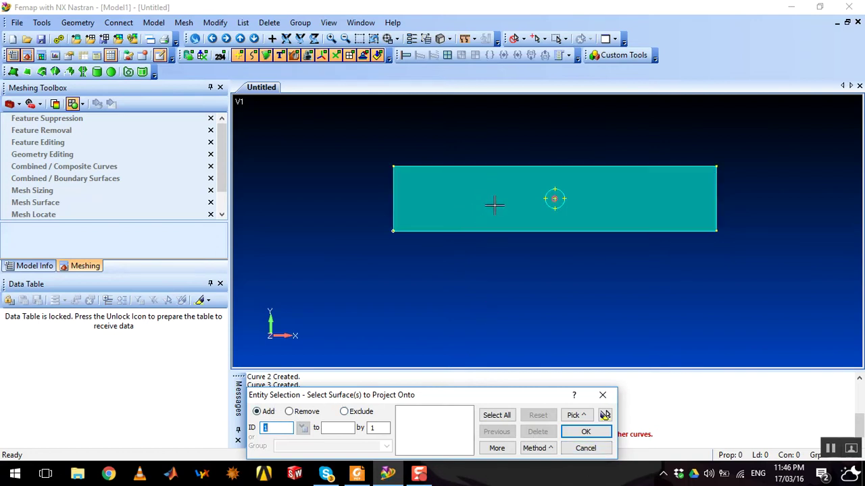
left_click(587, 432)
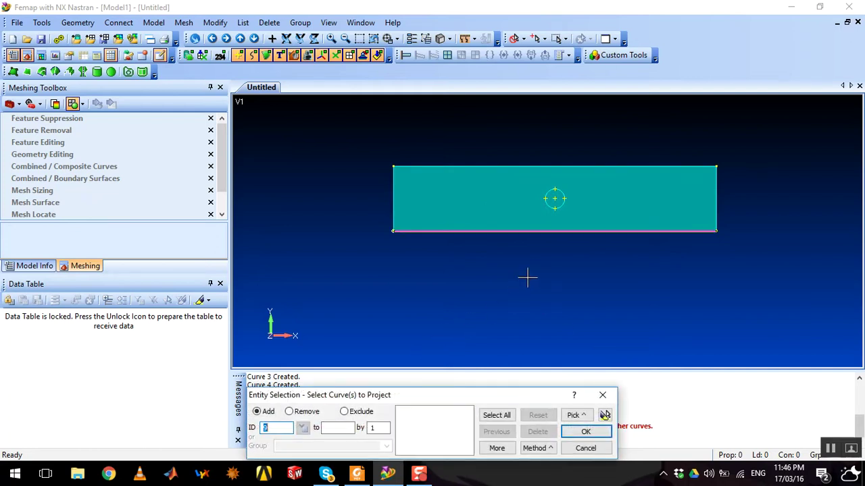
left_click(549, 202)
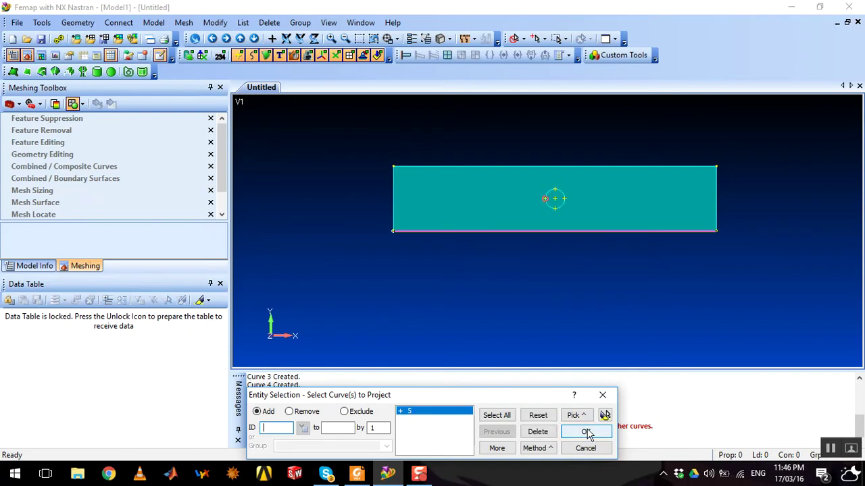
left_click(586, 432)
left_click(585, 448)
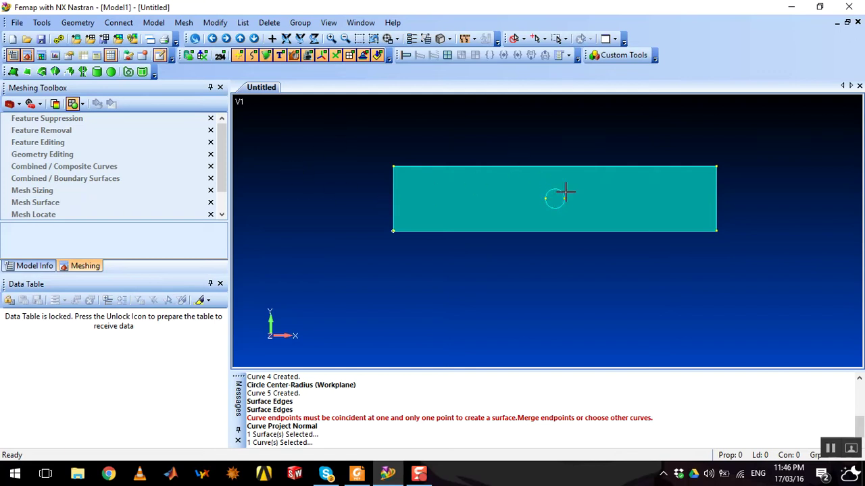
Try deleting surface 1, the plate area around the circle, and undo the deletion
left_click(270, 23)
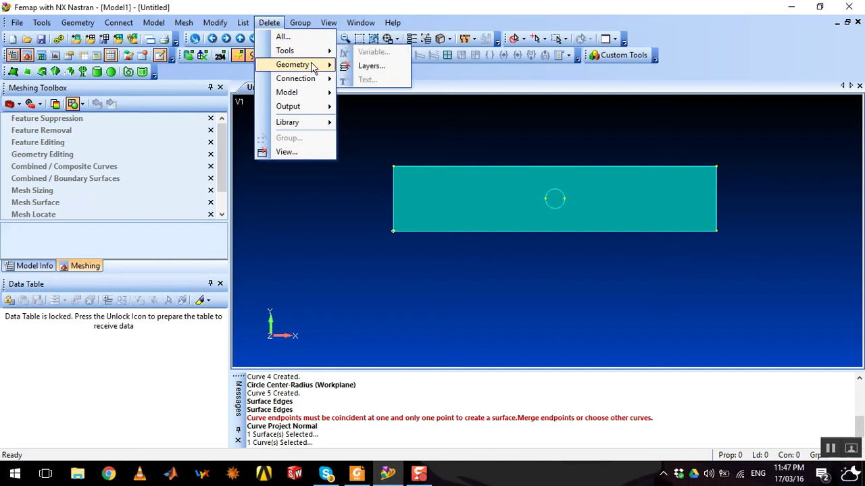
mouse_move(314, 68)
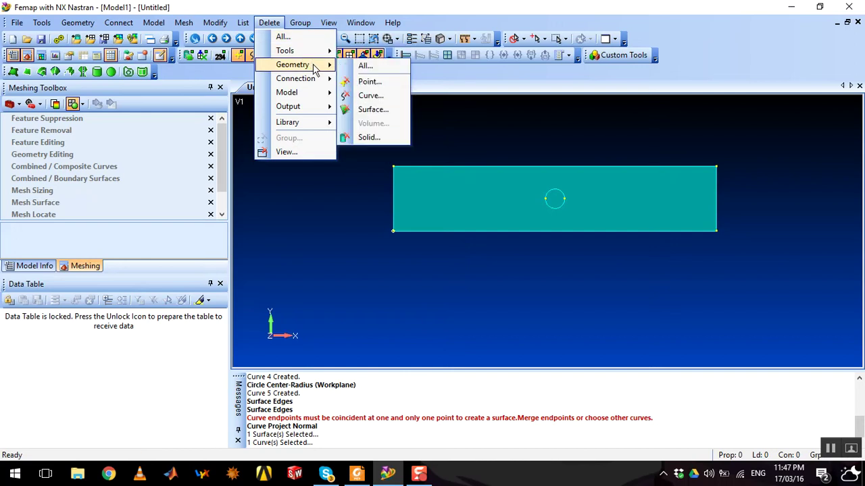
left_click(372, 110)
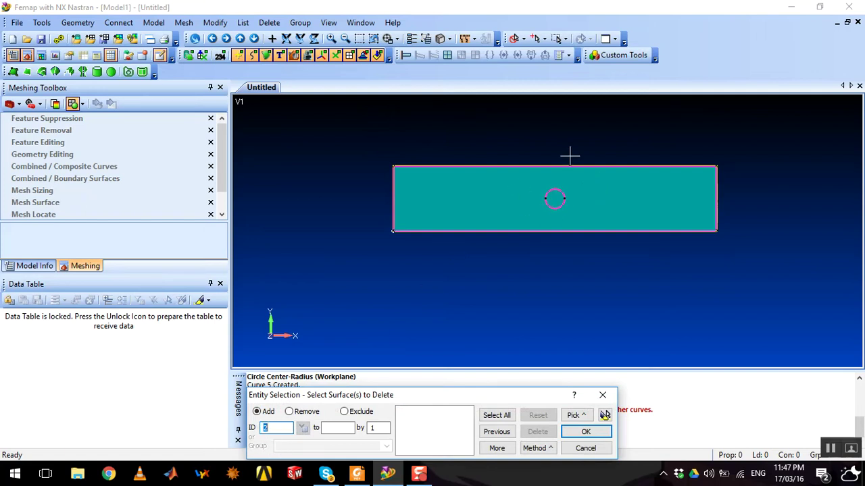
left_click(556, 198)
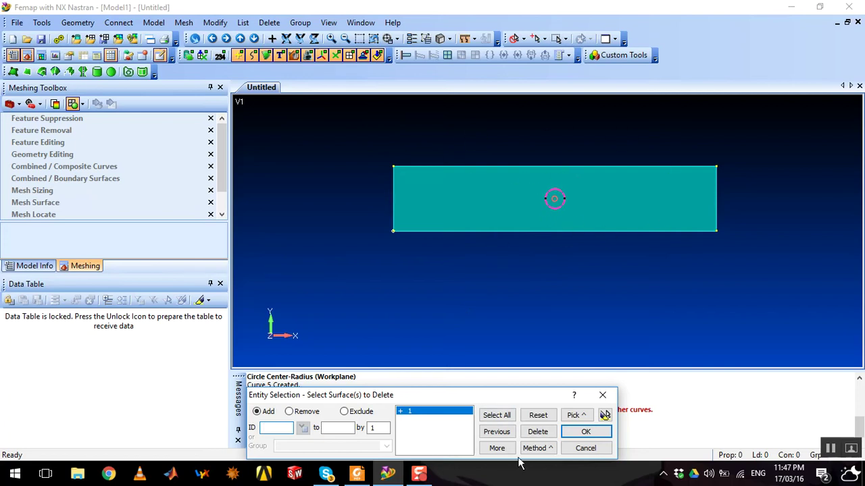
left_click(585, 432)
left_click(485, 254)
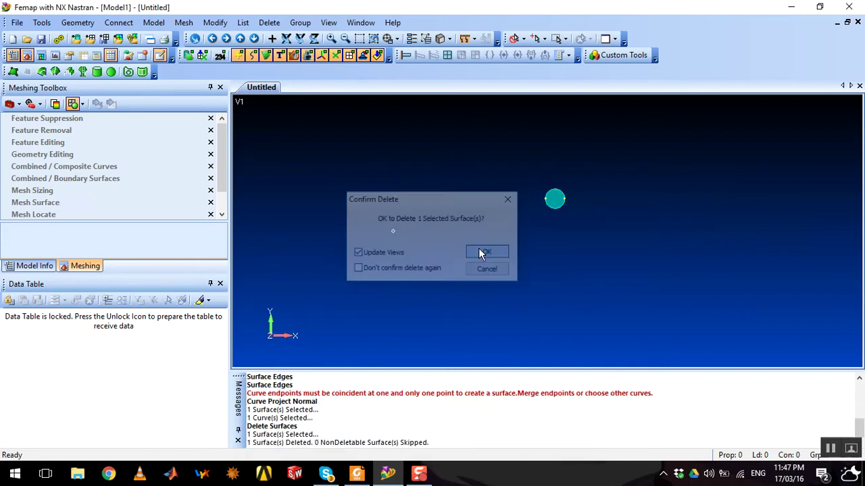
key("ctrl+z")
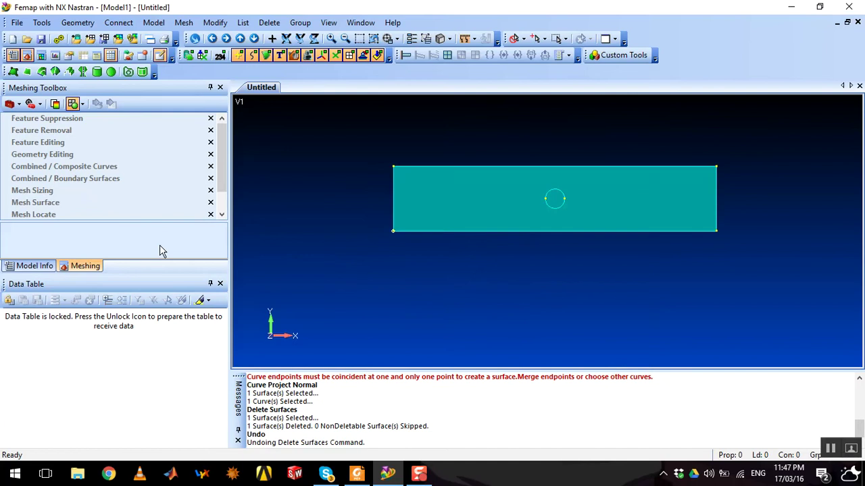
Delete surface 2, the circular area inside the projected circle, to cut the plate's central hole
left_click(269, 22)
mouse_move(301, 64)
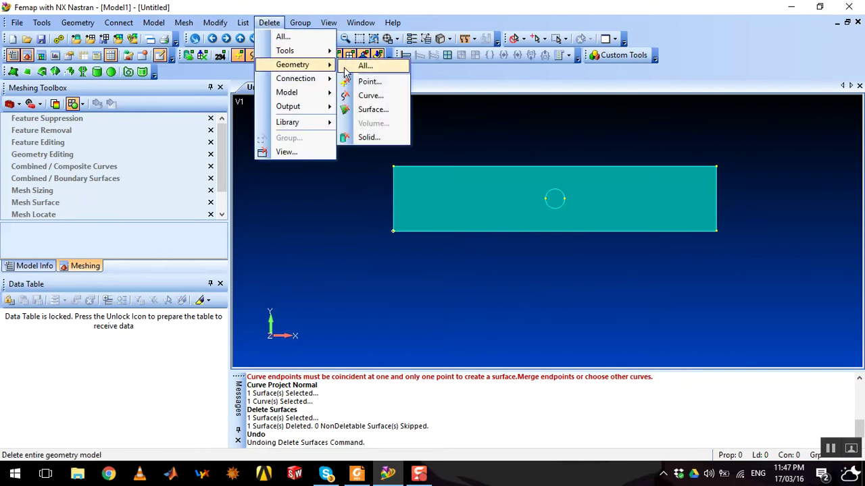
left_click(371, 108)
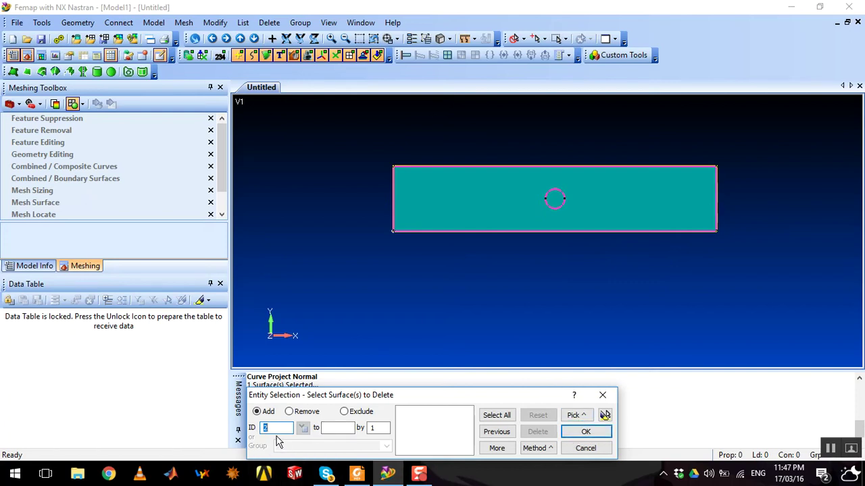
left_click(586, 432)
left_click(488, 253)
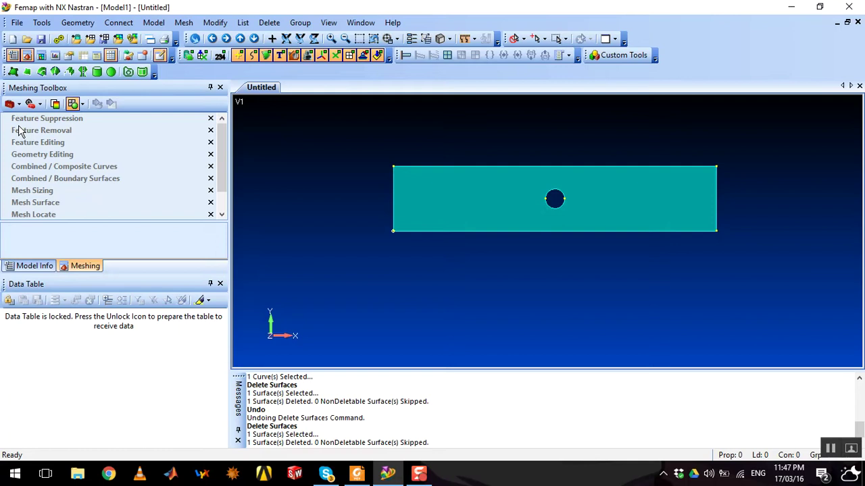
left_click(183, 23)
left_click(184, 25)
mouse_move(222, 148)
left_mouse_down()
mouse_move(220, 163)
mouse_move(220, 148)
left_mouse_up()
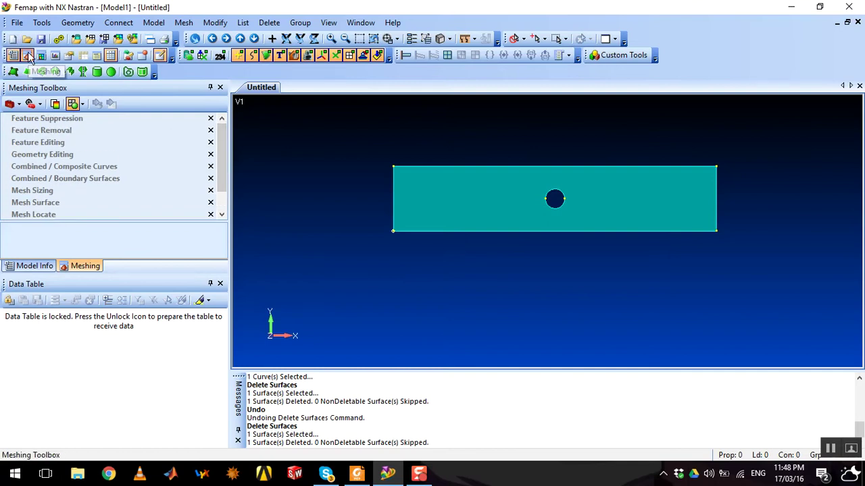
Hide the Meshing Toolbox, and turn the Model Info pane off and back on
left_click(28, 56)
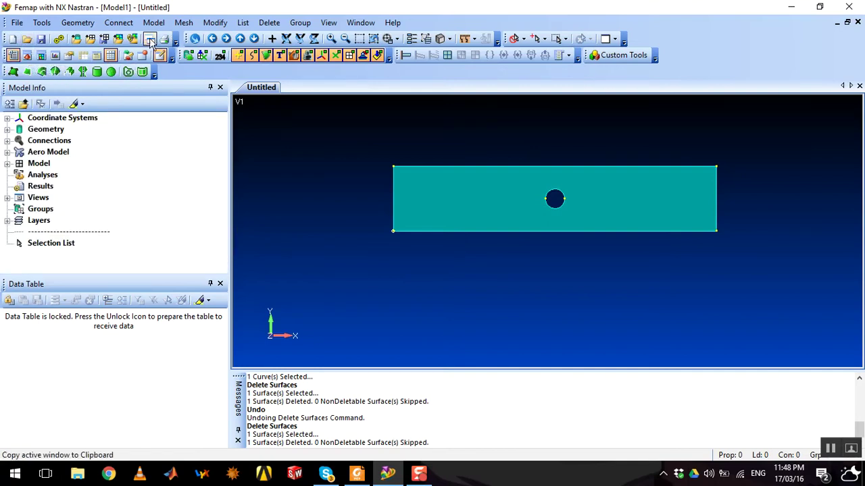
left_click(13, 56)
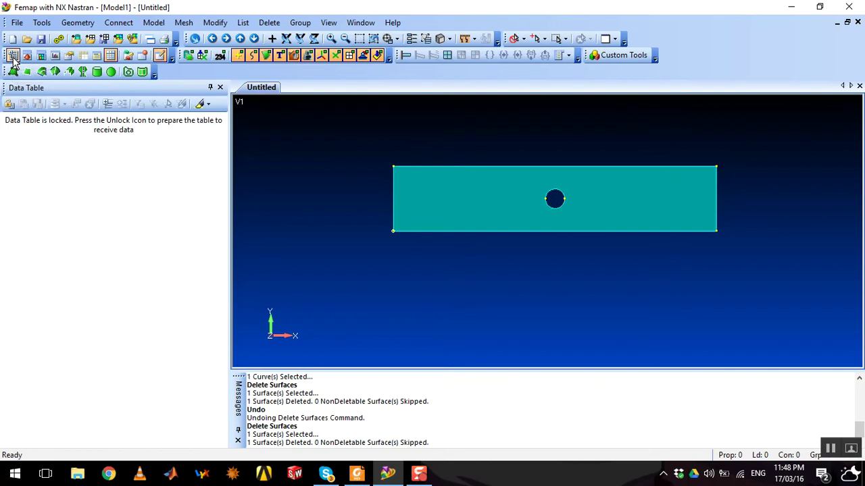
left_click(13, 56)
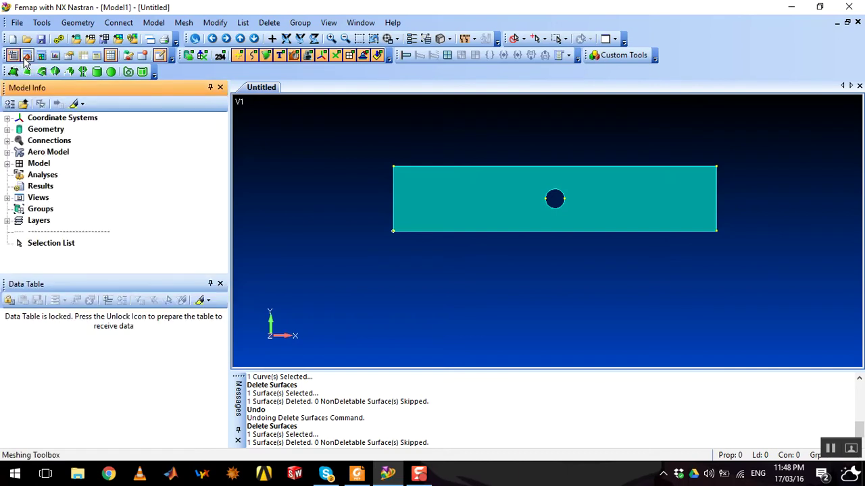
Show the Meshing Toolbox and expand its Geometry Editing options
left_click(27, 56)
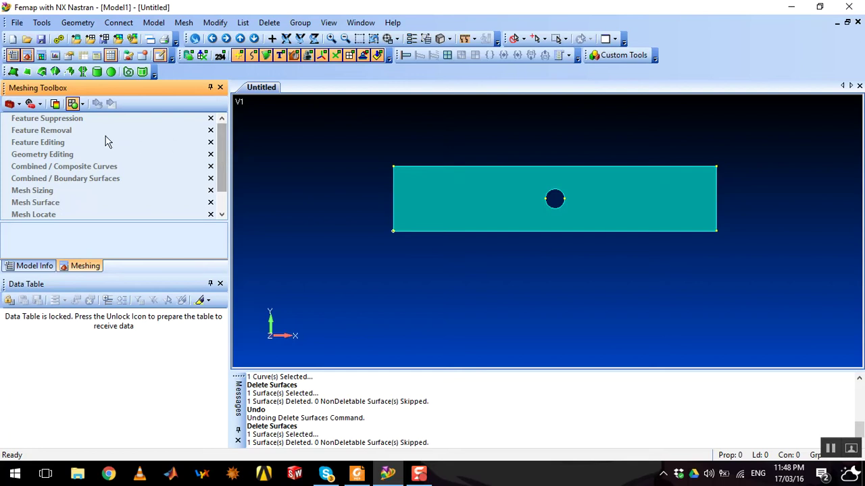
left_click(57, 156)
scroll(222, 149, "down", 2)
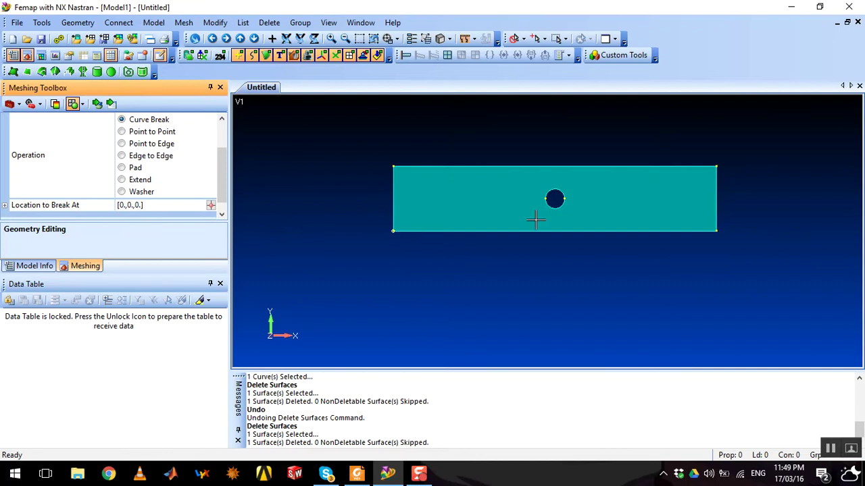
right_click(497, 121)
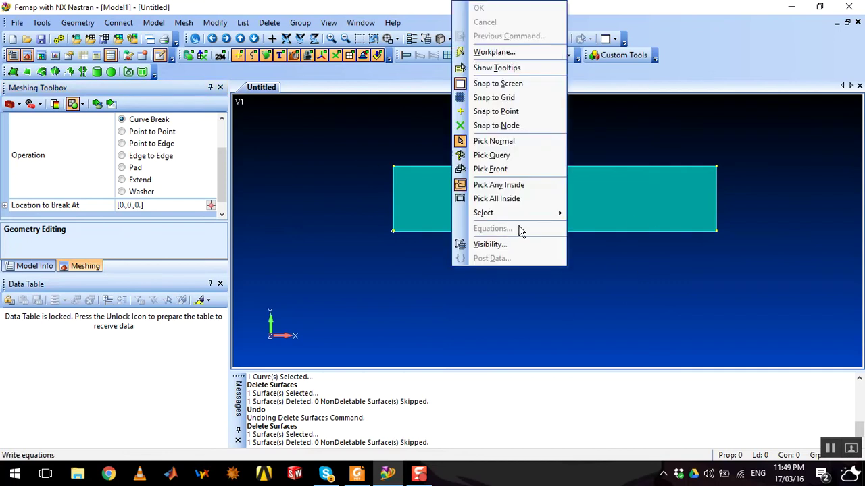
left_click(414, 200)
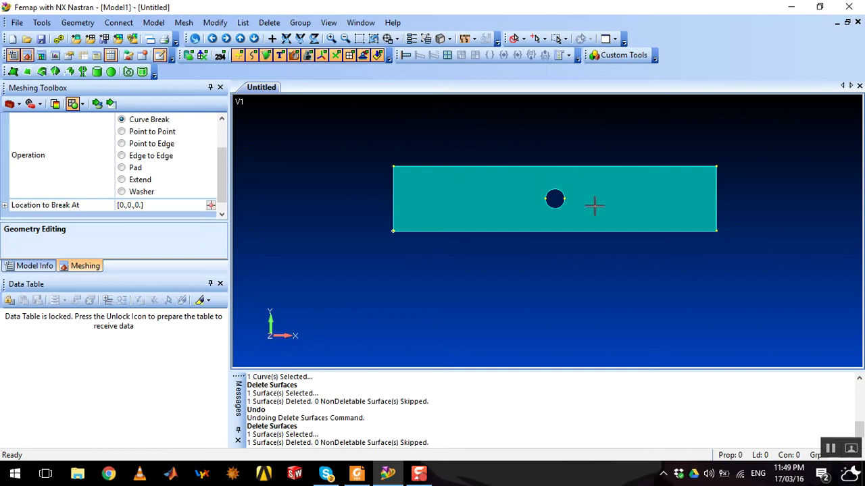
Add a washer around the plate's central hole with an offset distance of 20
left_click(123, 193)
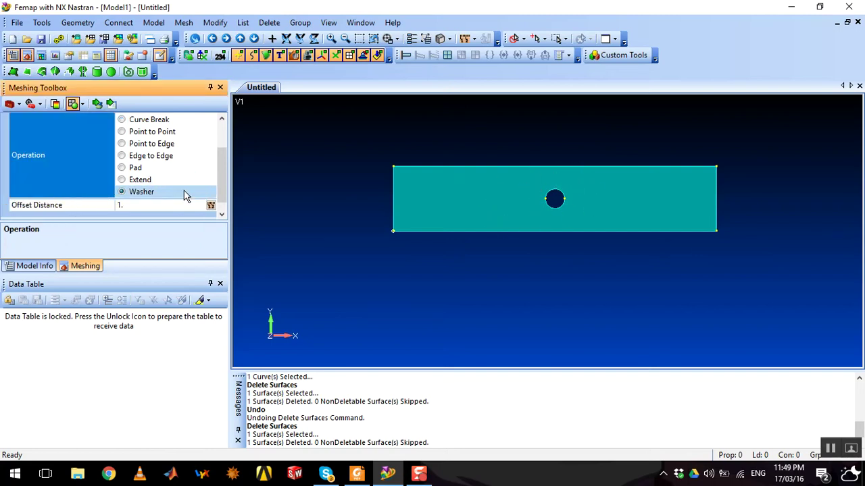
left_click(128, 205)
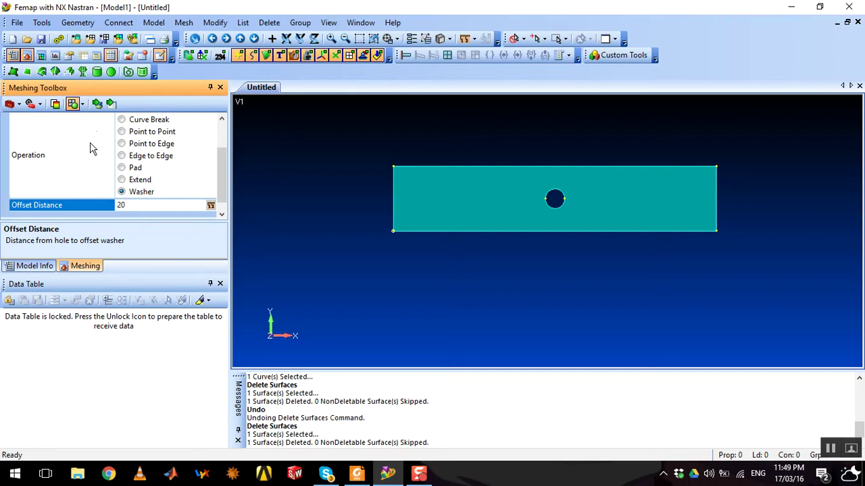
left_click(68, 166)
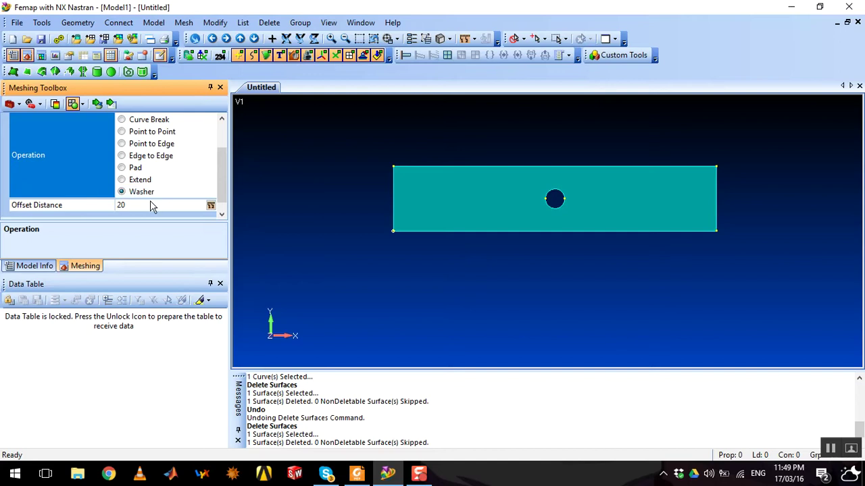
left_click(97, 104)
left_click(559, 209)
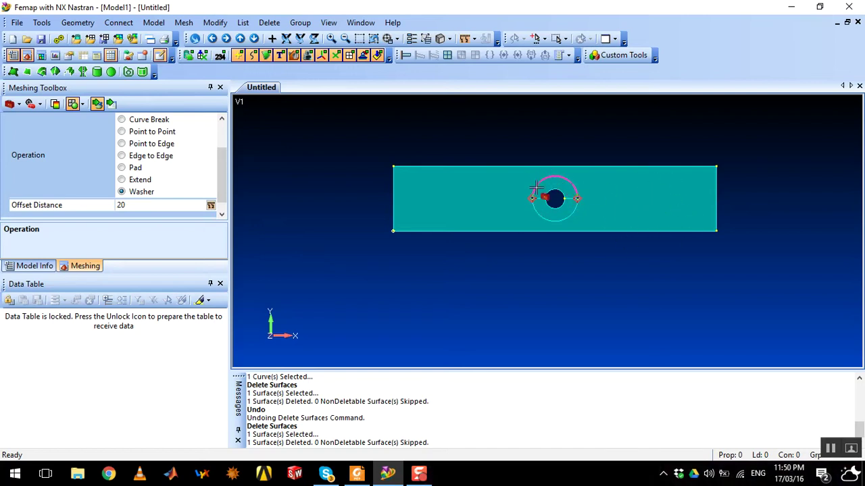
left_click(99, 107)
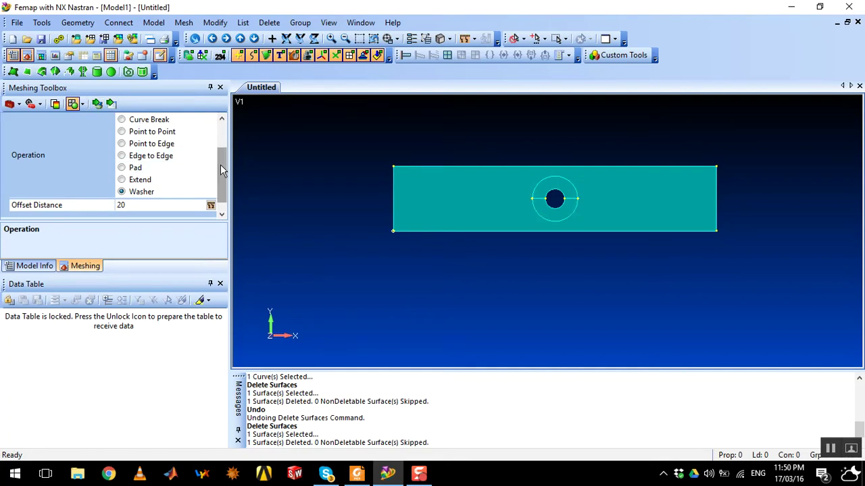
left_click_drag(223, 169, 225, 145)
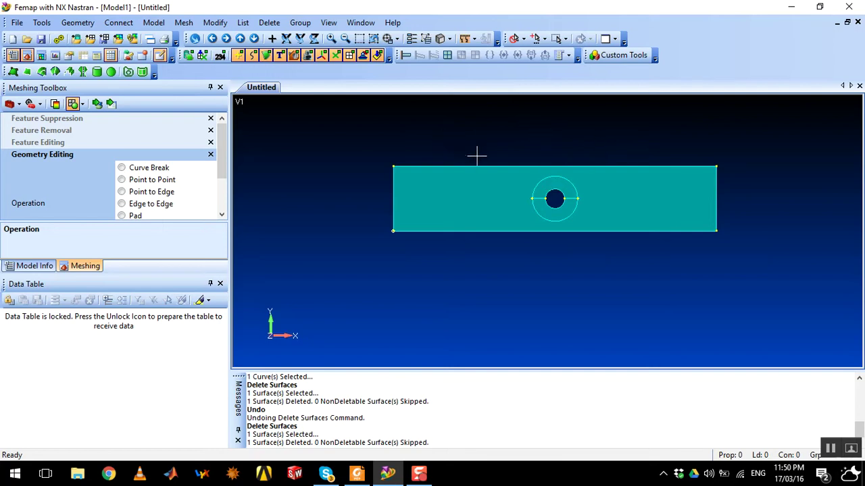
Create a projected line from the midpoint of the plate's upper edge to the midpoint of the washer's upper outer arc
left_click(78, 22)
mouse_move(108, 57)
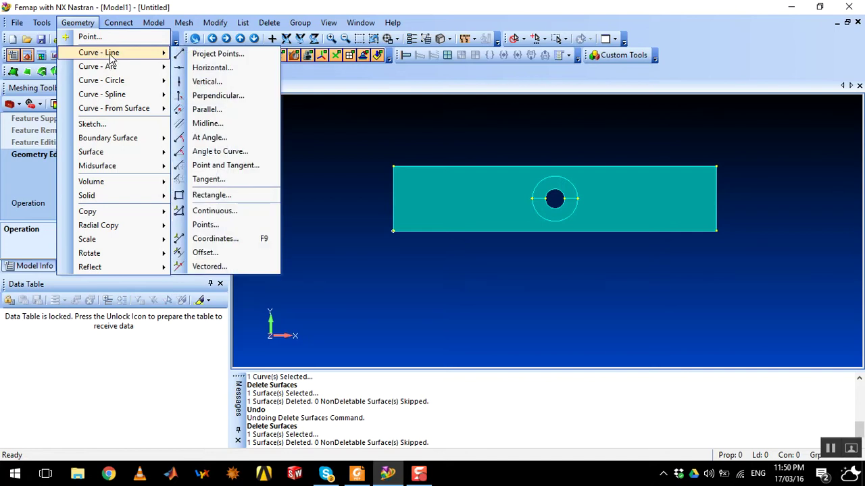
left_click(216, 54)
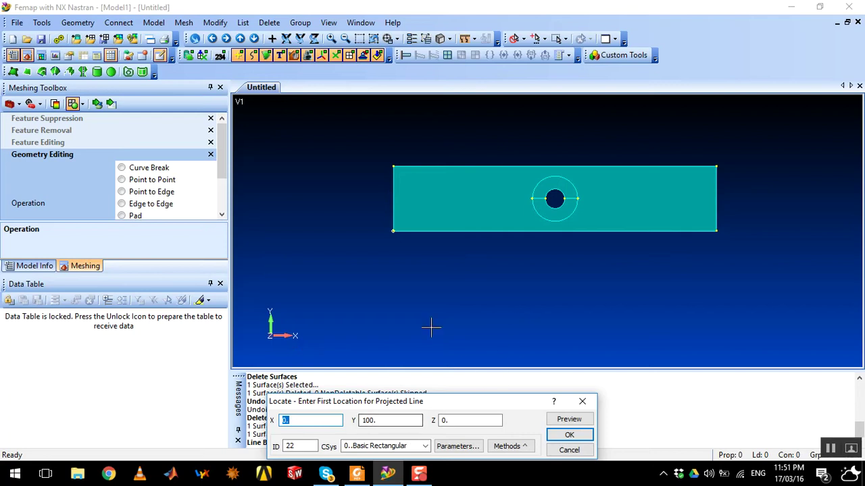
left_click(526, 449)
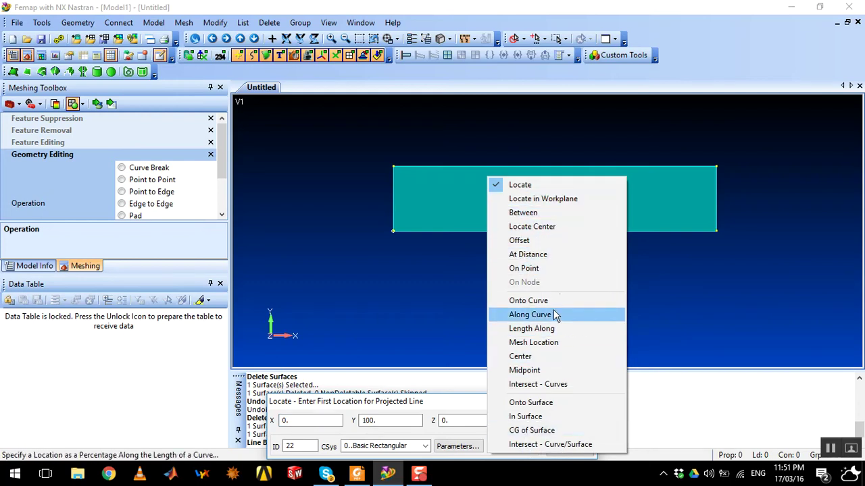
left_click(525, 371)
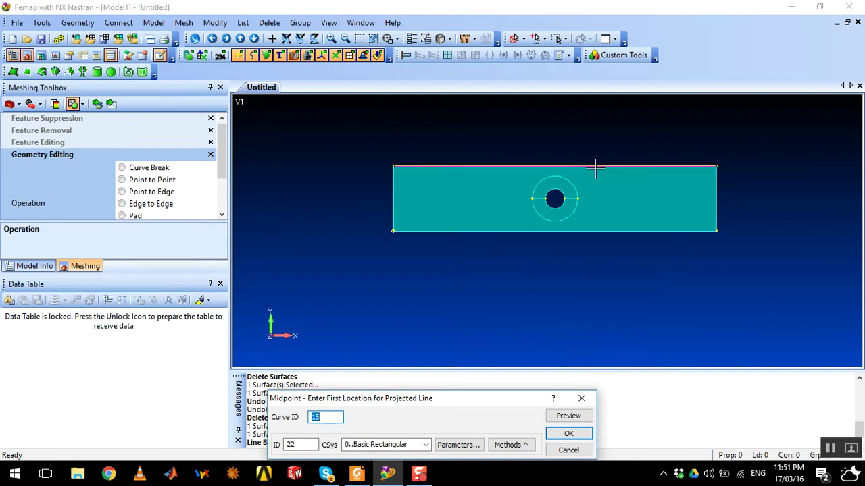
left_click(331, 40)
left_click(331, 39)
left_click(332, 40)
left_click(335, 40)
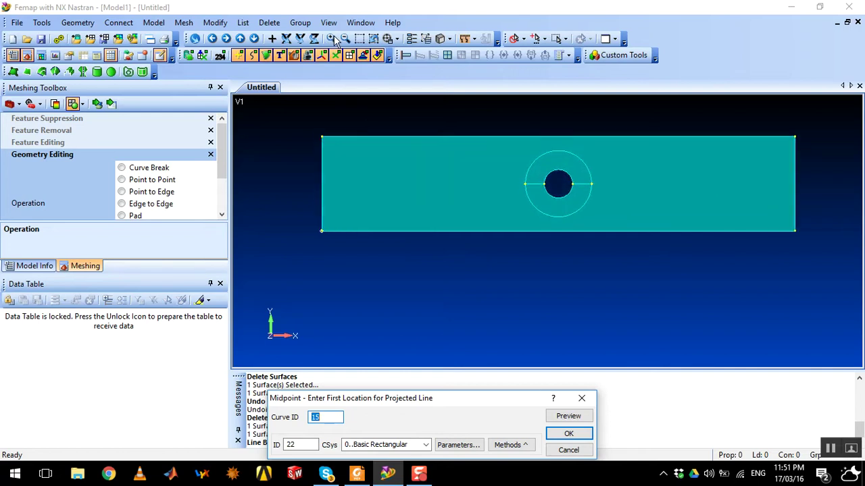
left_click(334, 40)
left_click(255, 39)
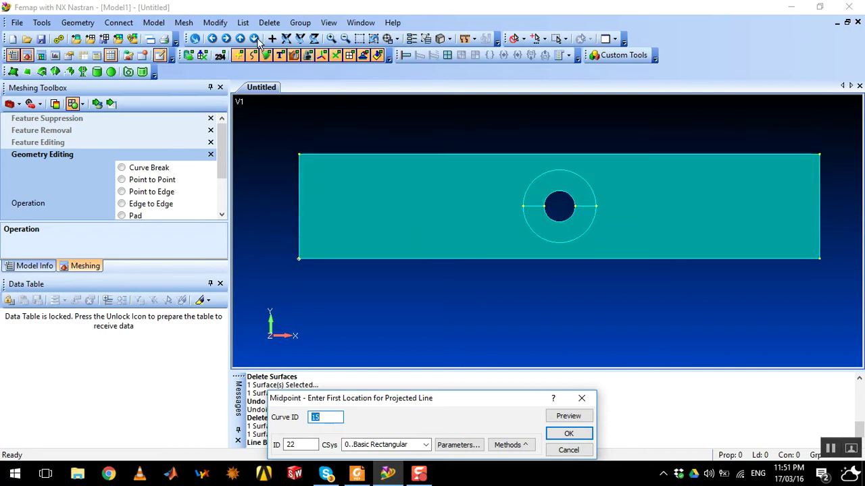
left_click(257, 41)
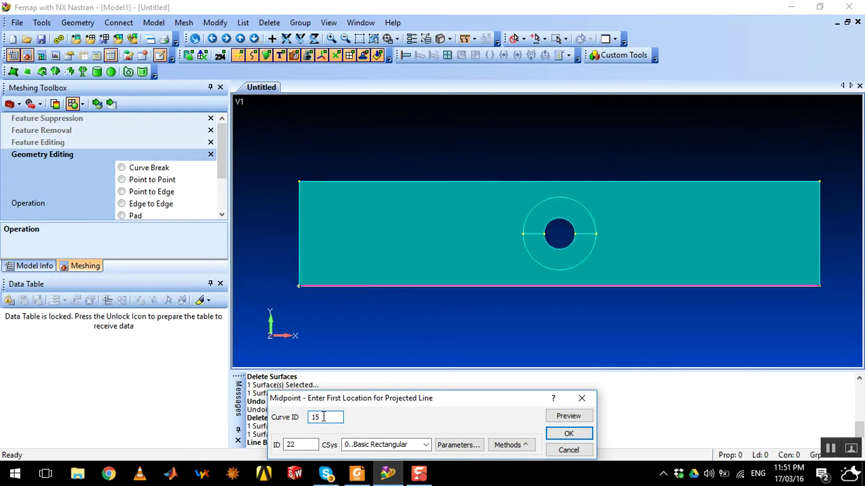
left_click(617, 180)
left_click(566, 434)
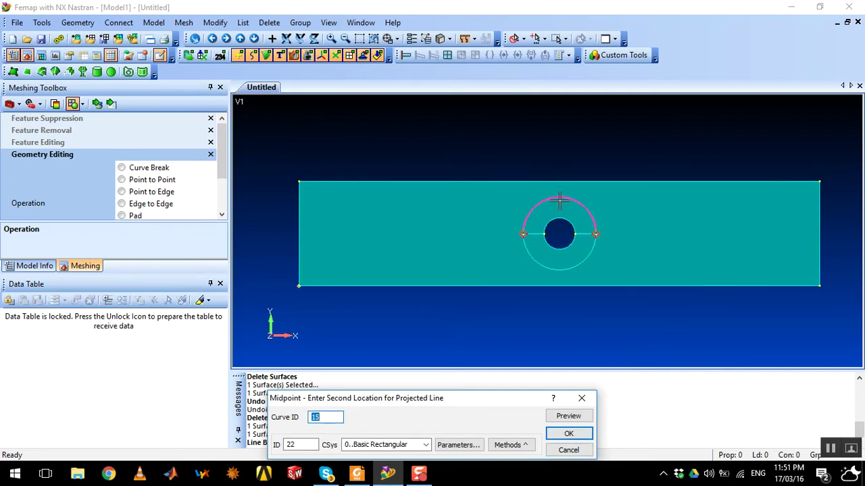
left_click(557, 196)
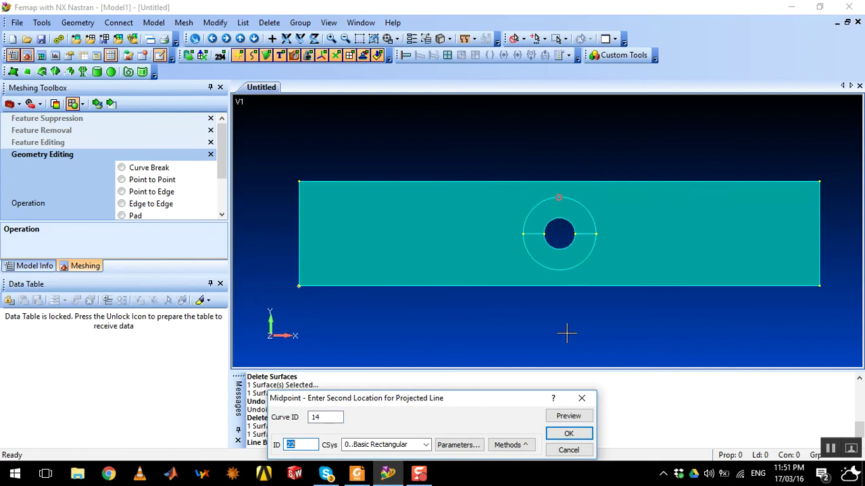
left_click(568, 434)
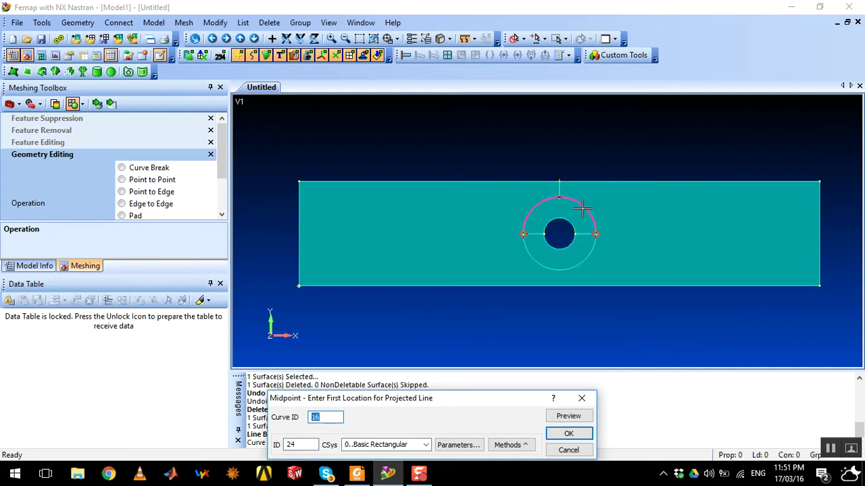
Create two midpoint-to-midpoint lines across the washer, joining its outer arc to the hole edge above and below the hole
left_click(565, 433)
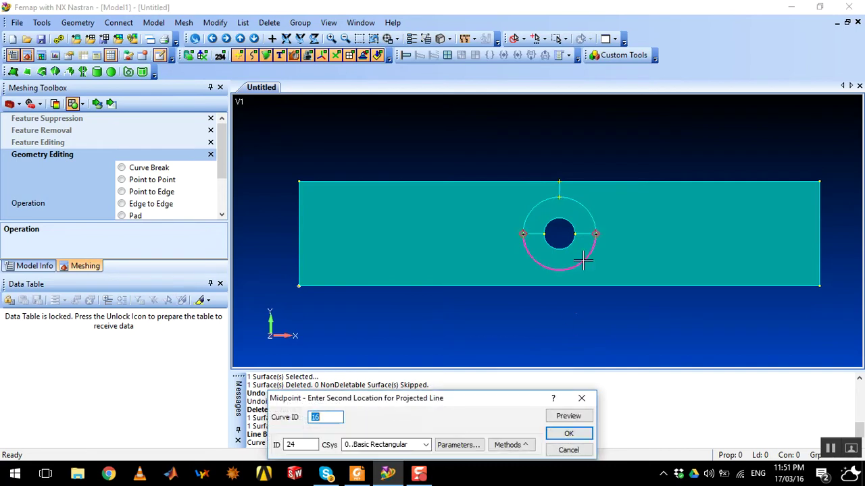
left_click(568, 434)
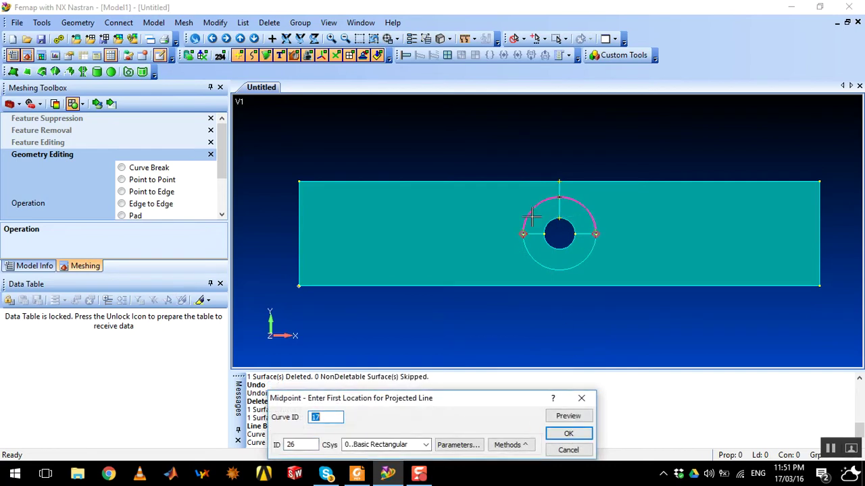
left_click(571, 434)
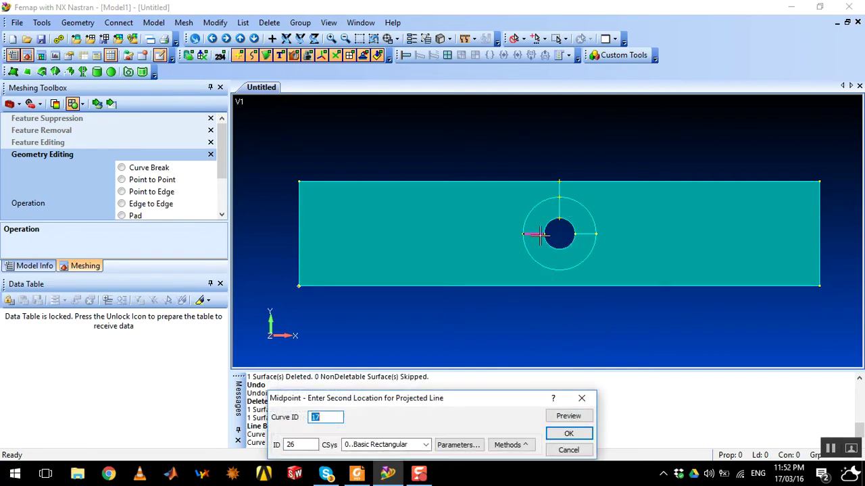
left_click(573, 433)
Create a line from the washer's lower outer arc midpoint to the midpoint of the plate's lower edge, and end the line command
left_click(571, 433)
left_click(579, 286)
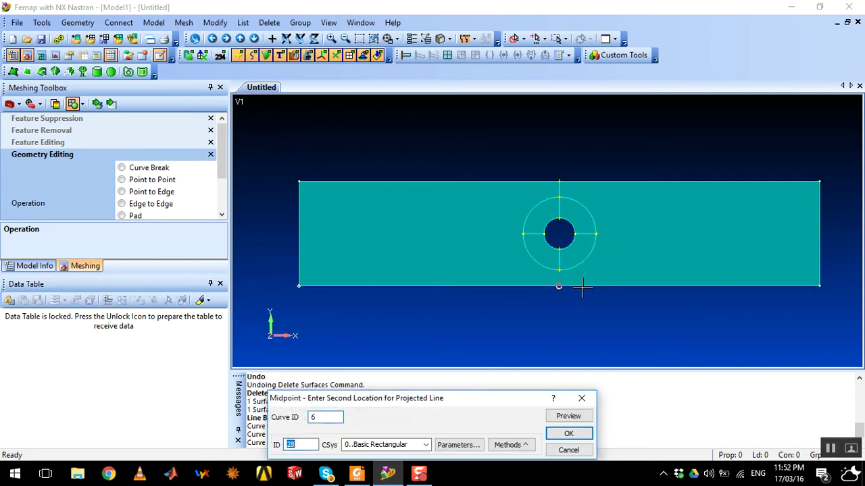
left_click(570, 433)
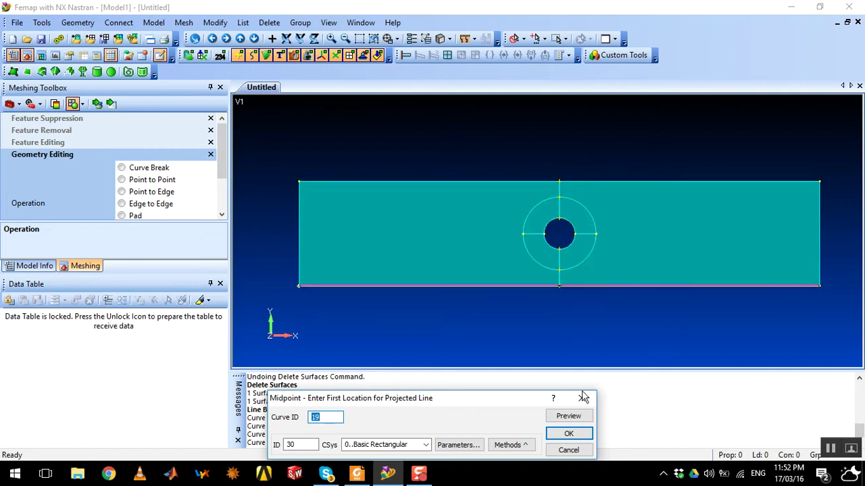
left_click(581, 454)
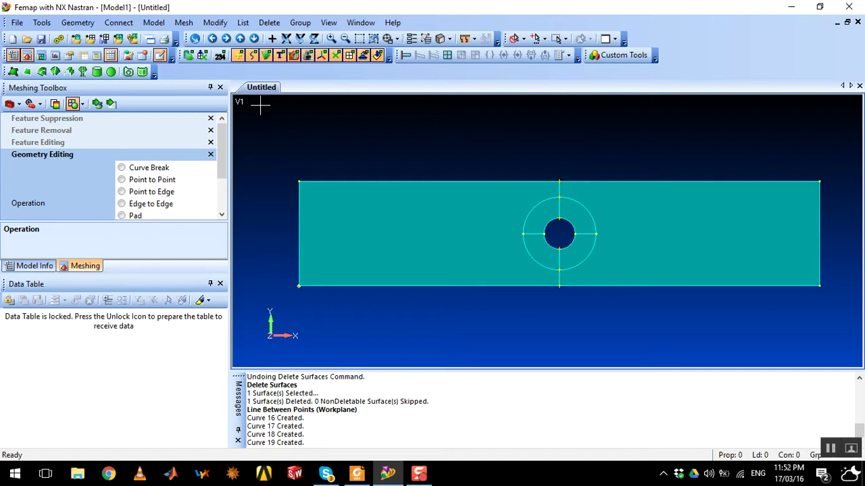
Project the vertical line directly above the hole, curve 17, onto the upper half of the washer surface
left_click(80, 22)
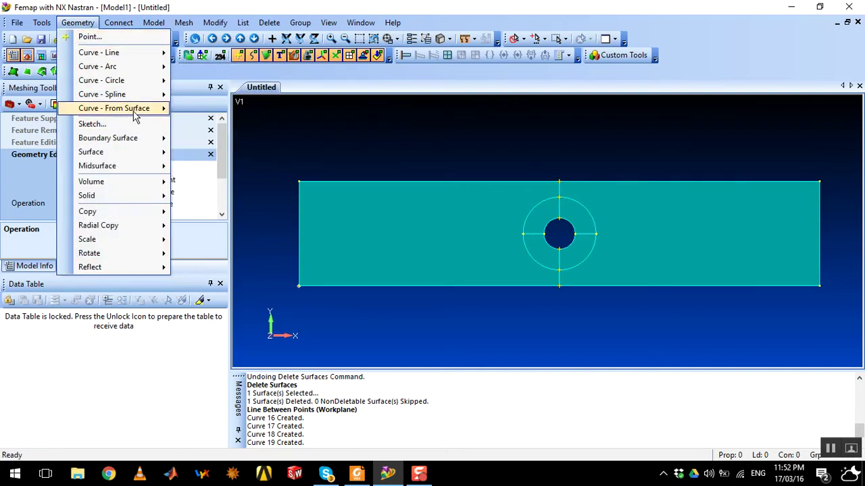
mouse_move(134, 115)
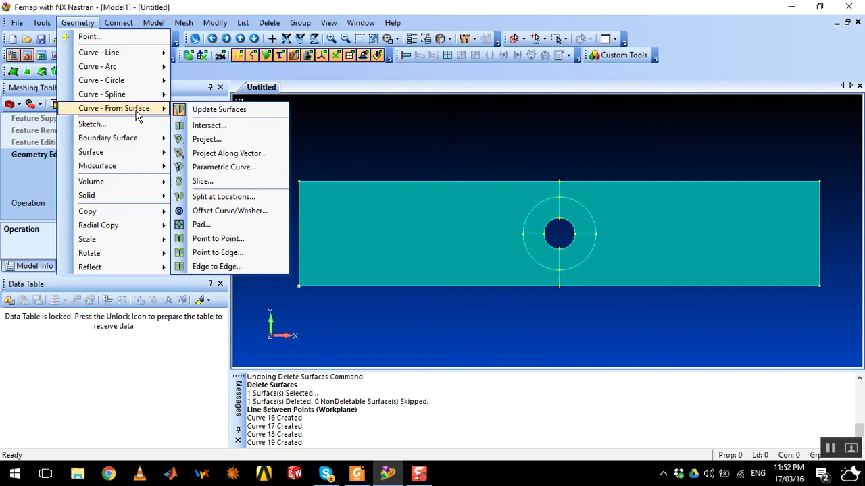
left_click(226, 140)
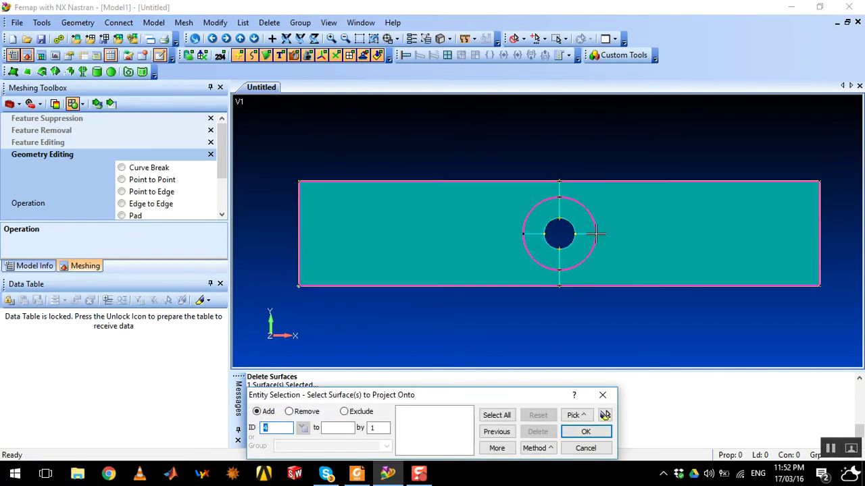
left_click(566, 210)
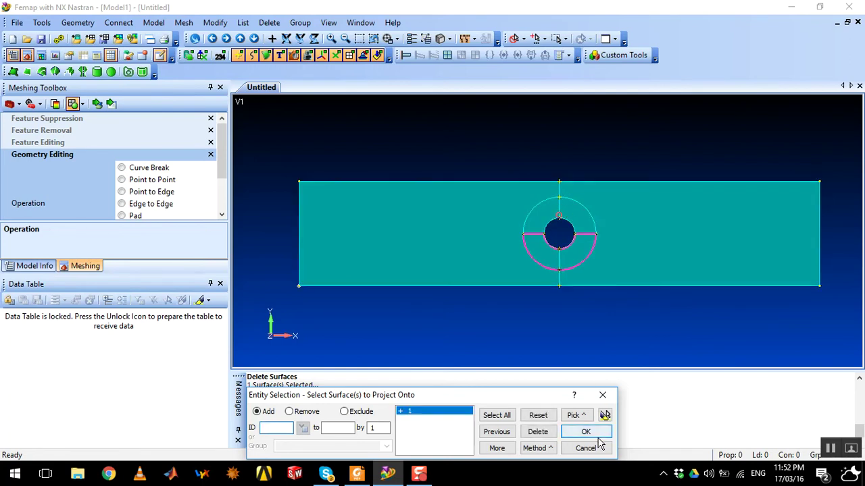
left_click(583, 433)
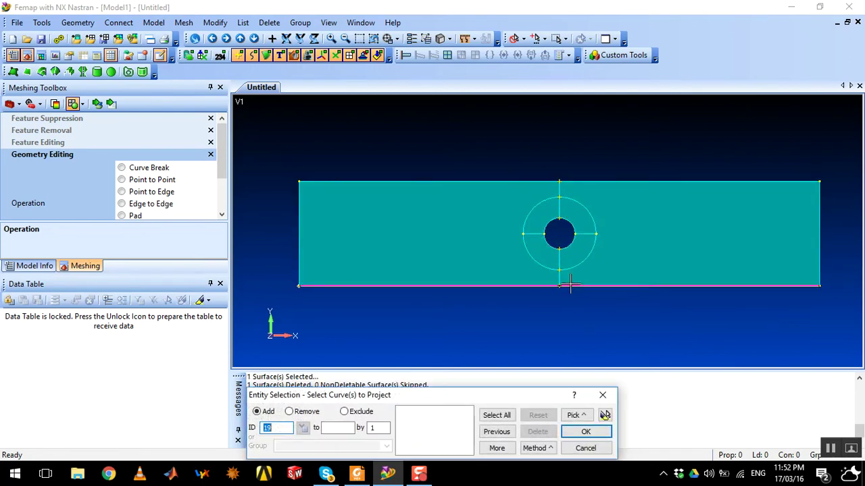
left_click(559, 208)
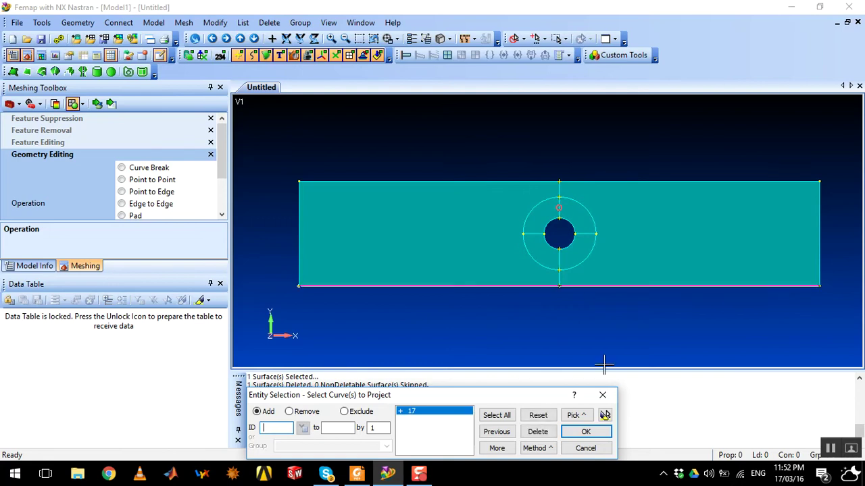
left_click(586, 432)
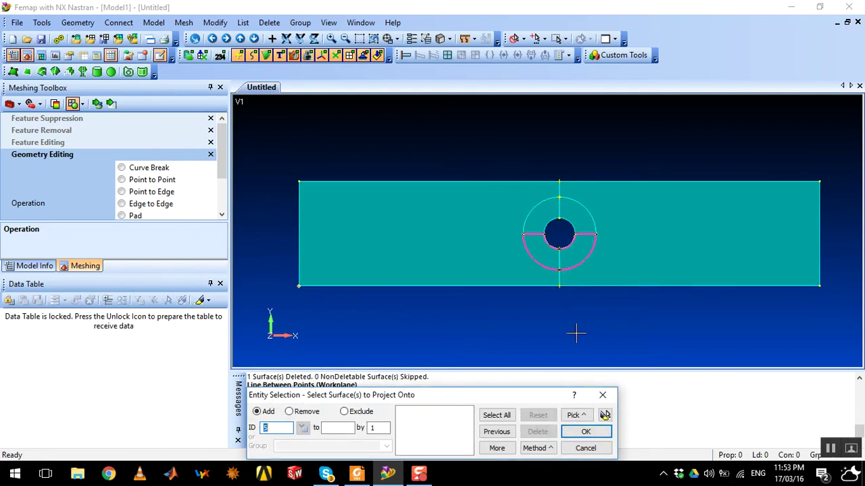
Project the vertical line directly below the hole, curve 18, onto the lower half of the washer surface
left_click(573, 255)
left_click(585, 431)
left_click(558, 257)
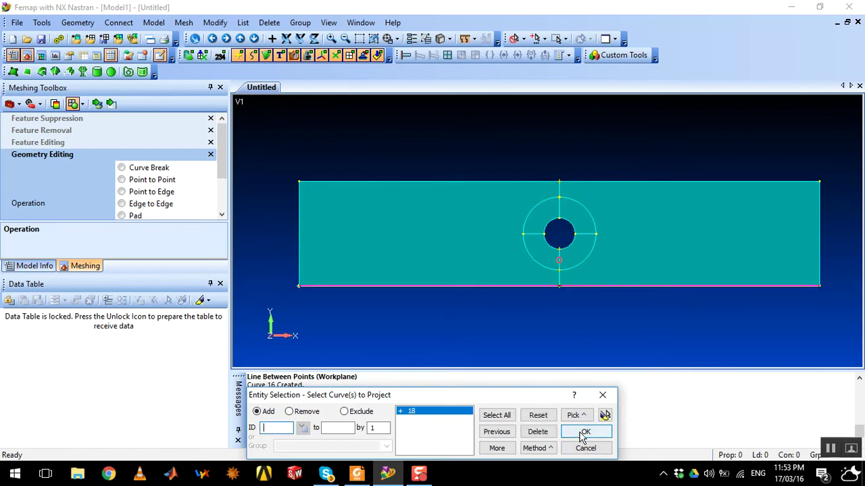
left_click(584, 432)
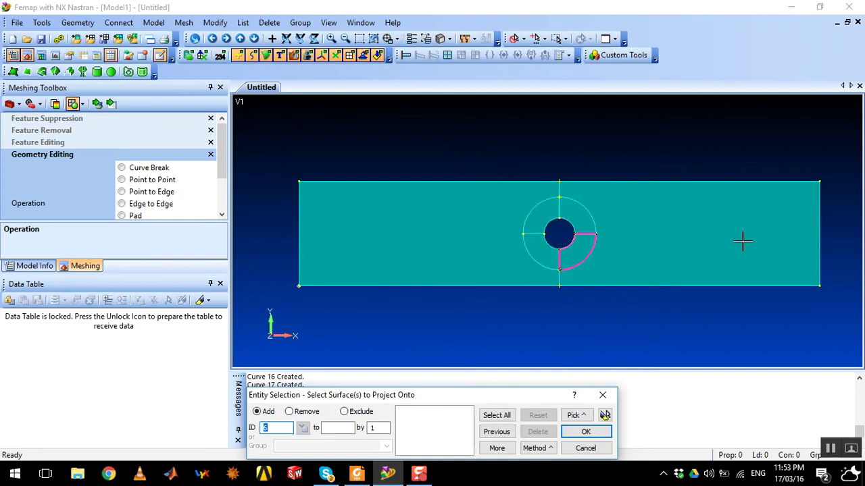
Project the two short vertical lines between washer and plate edges, curves 16 and 19, onto the plate surface, and end curve projection
left_click(602, 191)
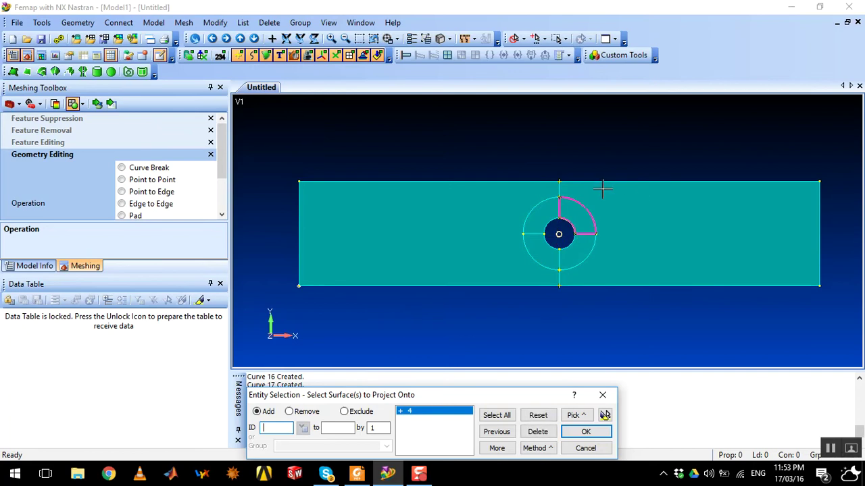
left_click(583, 432)
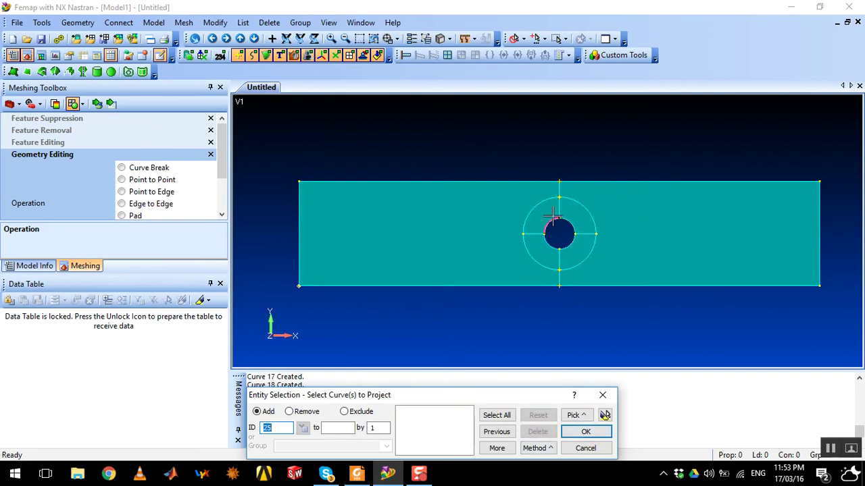
left_click(560, 188)
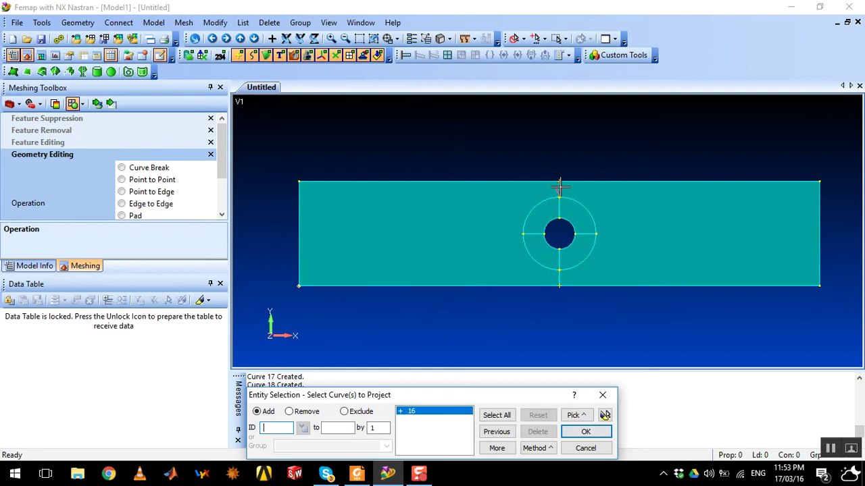
left_click(560, 275)
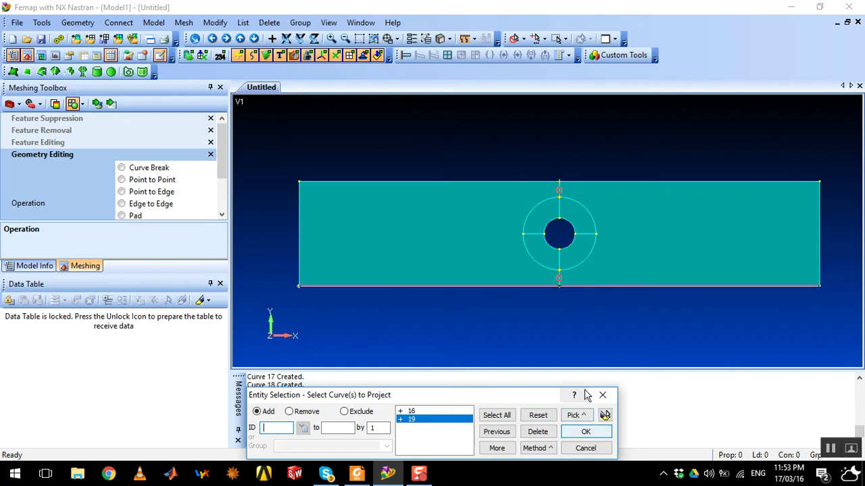
left_click(585, 431)
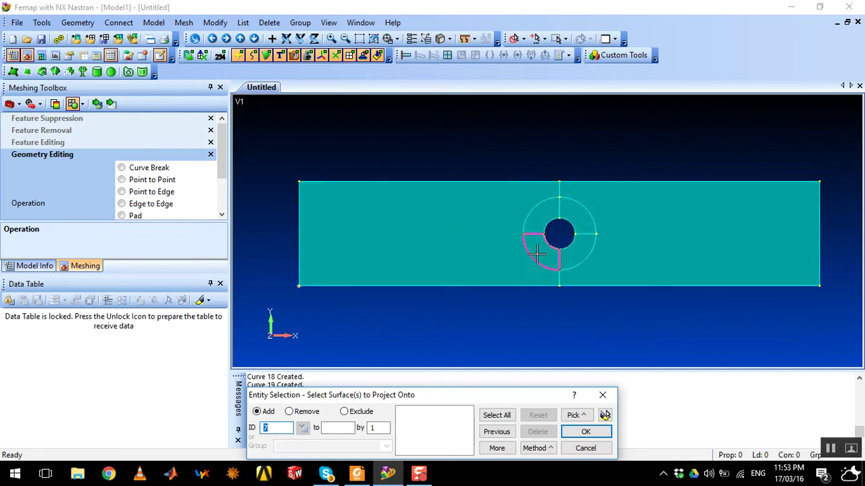
left_click(575, 450)
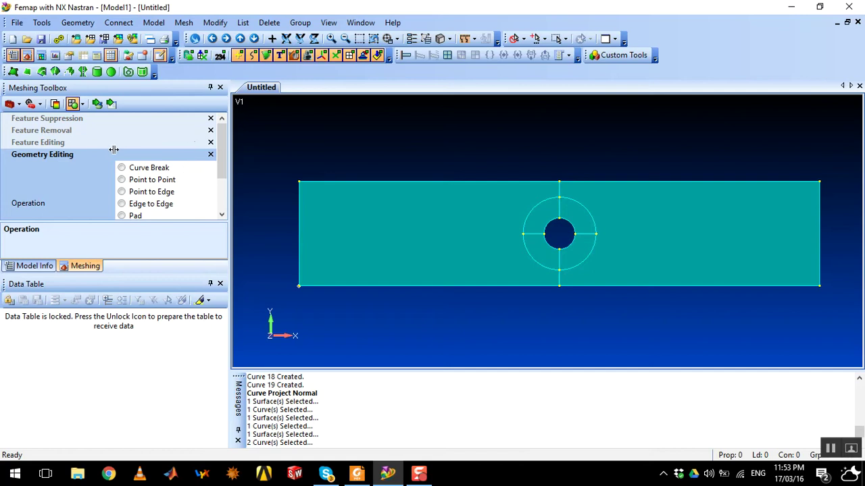
right_click(74, 156)
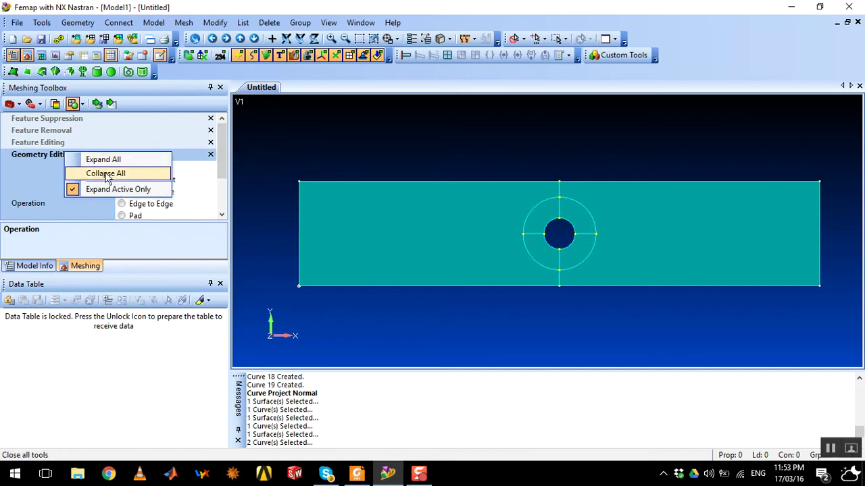
left_click(105, 174)
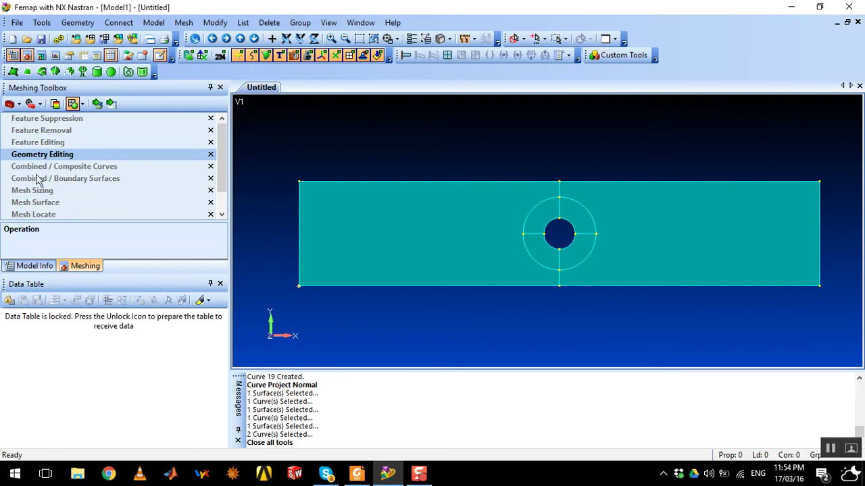
scroll(49, 191, "down", 1)
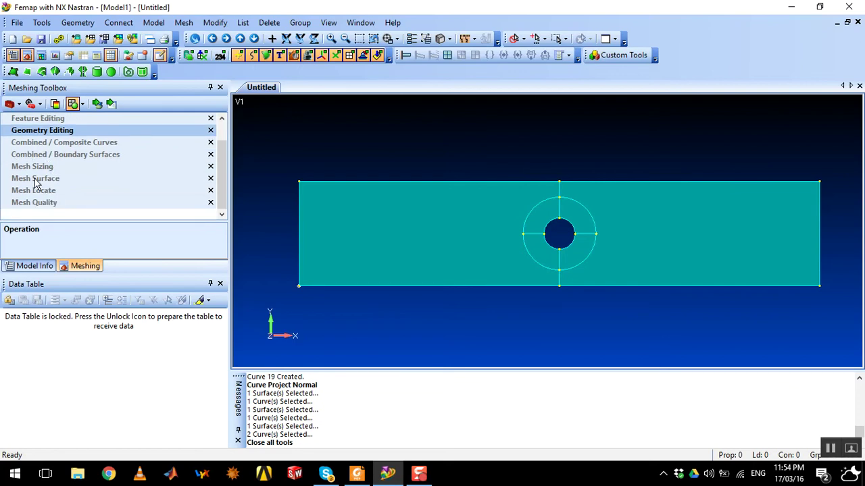
left_click(34, 167)
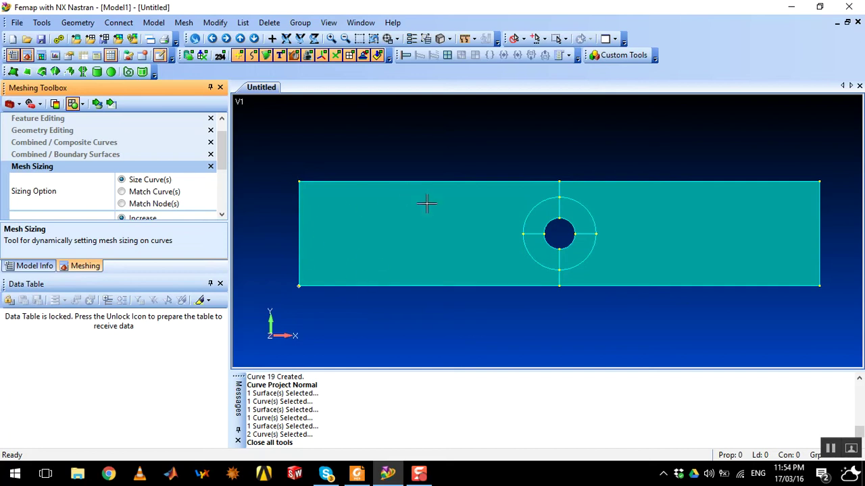
right_click(104, 173)
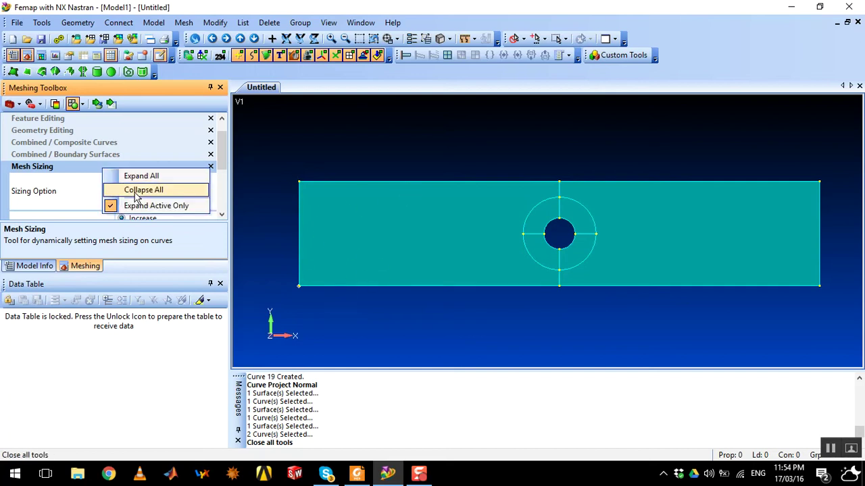
left_click(135, 190)
Open the Mesh Surface tool and assign the property 1..plate to the surface mesh
left_click(35, 203)
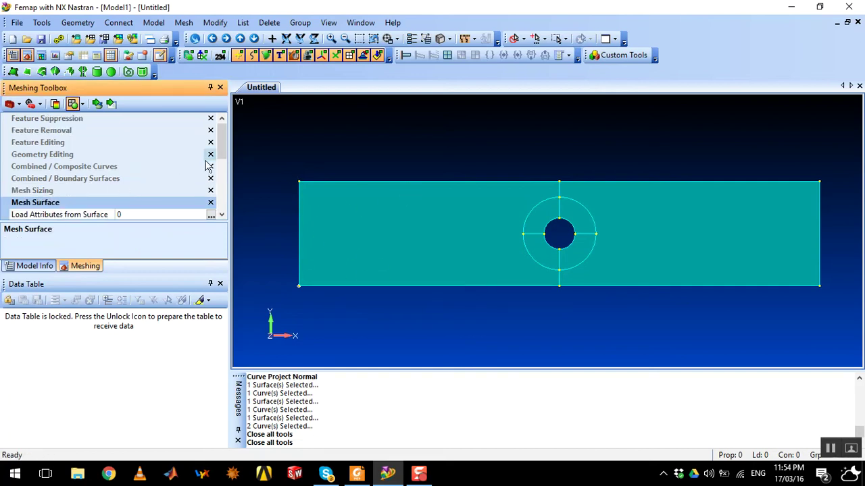
left_click_drag(220, 152, 222, 170)
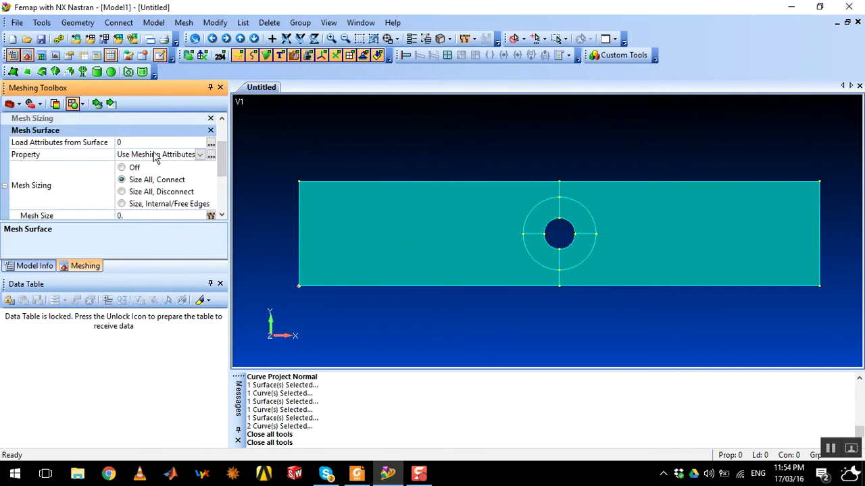
left_click(198, 155)
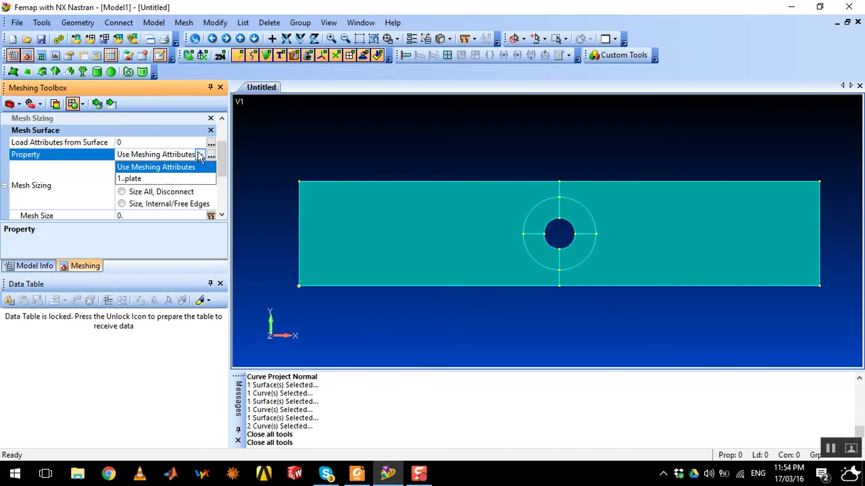
left_click(132, 179)
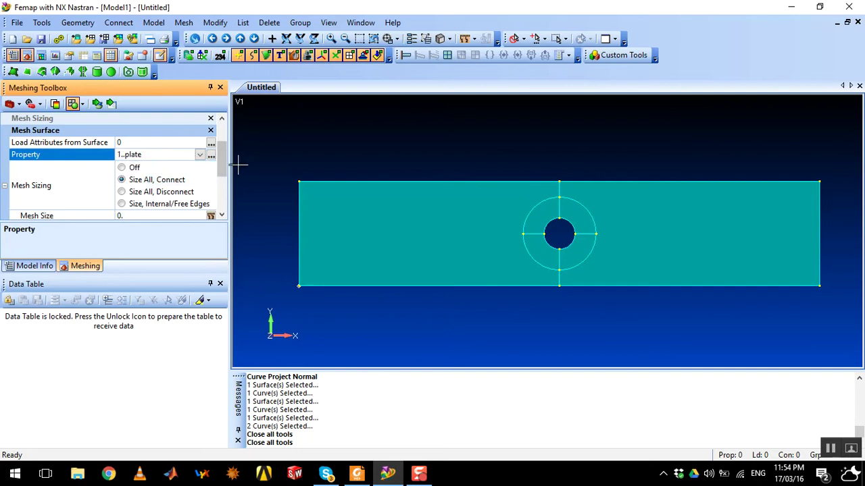
Set the mesh size to 10 and mesh both plate halves outside the washer with quadrilateral elements
mouse_move(224, 166)
left_mouse_down()
mouse_move(224, 184)
mouse_move(219, 175)
left_mouse_up()
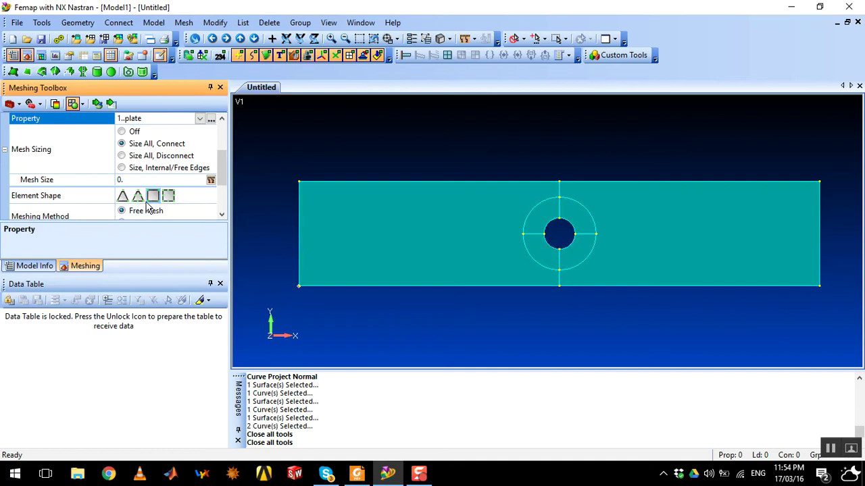
left_click(132, 179)
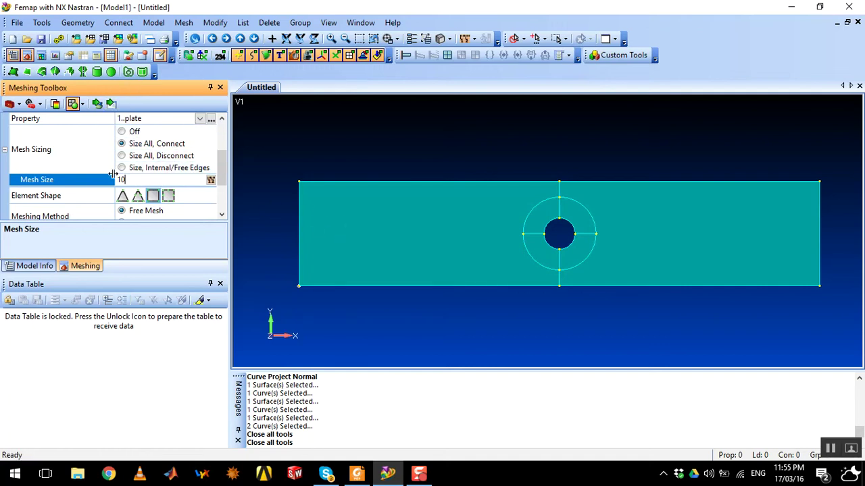
left_click(97, 106)
left_click(422, 255)
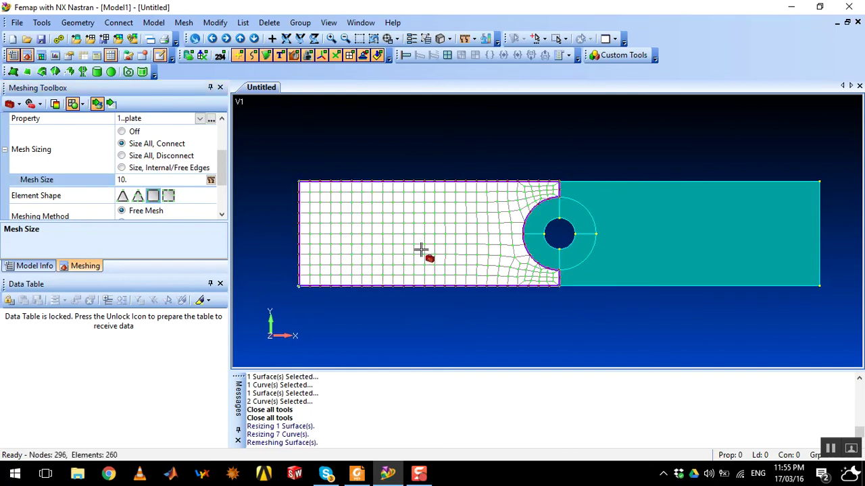
left_click(696, 250)
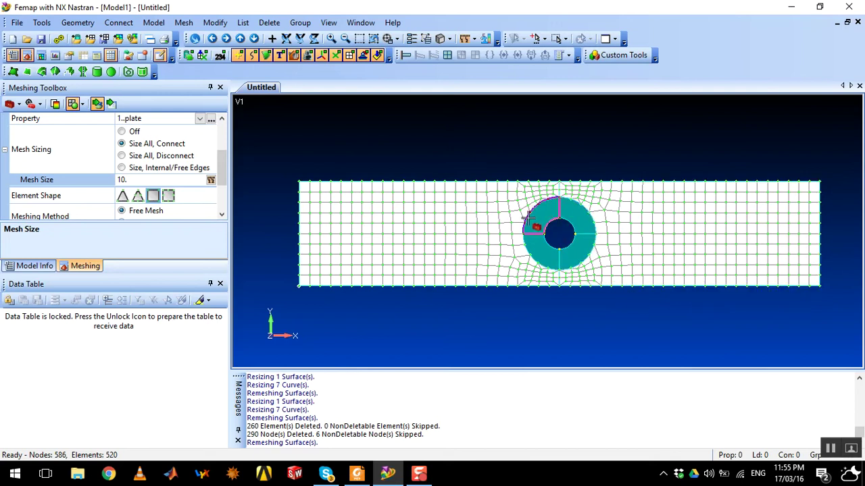
Switch to triangular elements with a mesh size of 2.5 and mesh all four washer quadrants around the hole
left_click(127, 196)
left_click(133, 192)
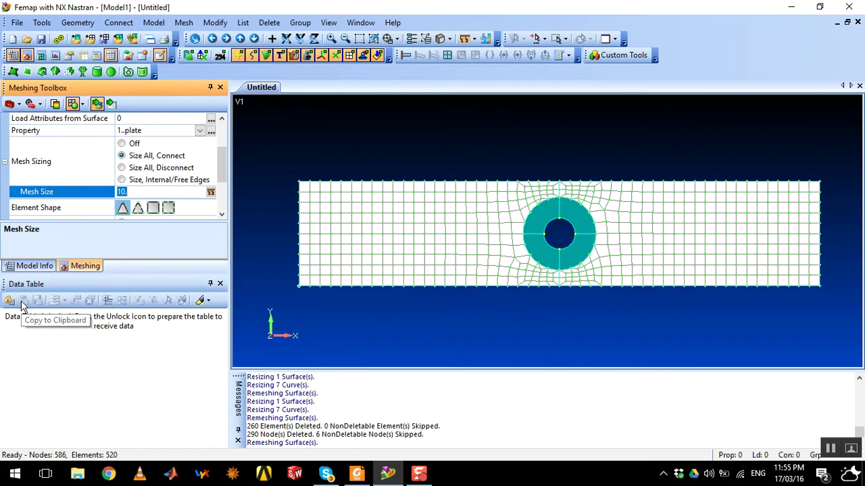
type("2")
left_click(97, 105)
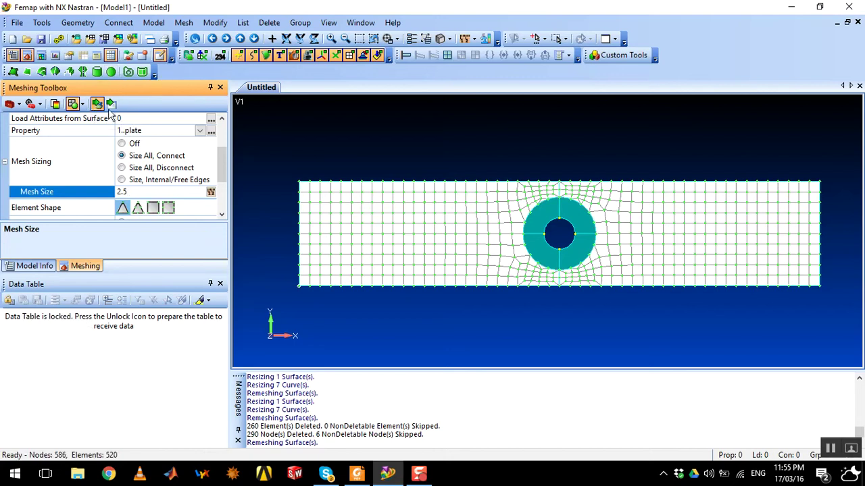
left_click(539, 215)
left_click(574, 218)
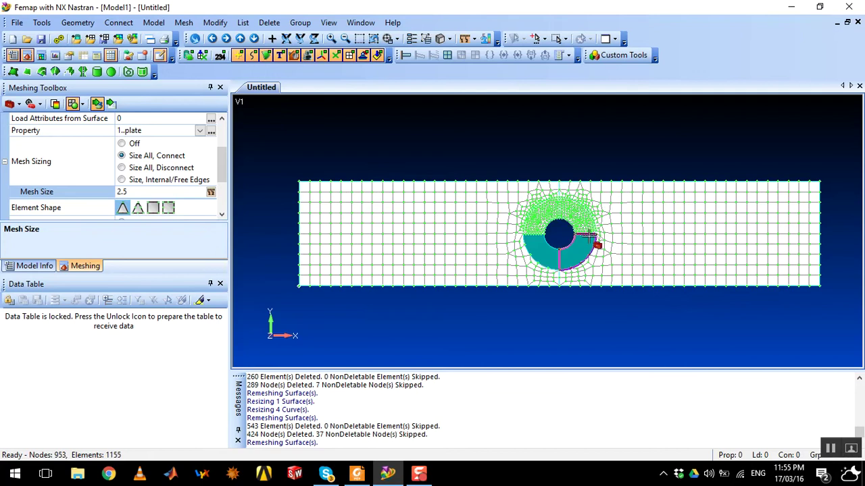
left_click(588, 238)
left_click(549, 255)
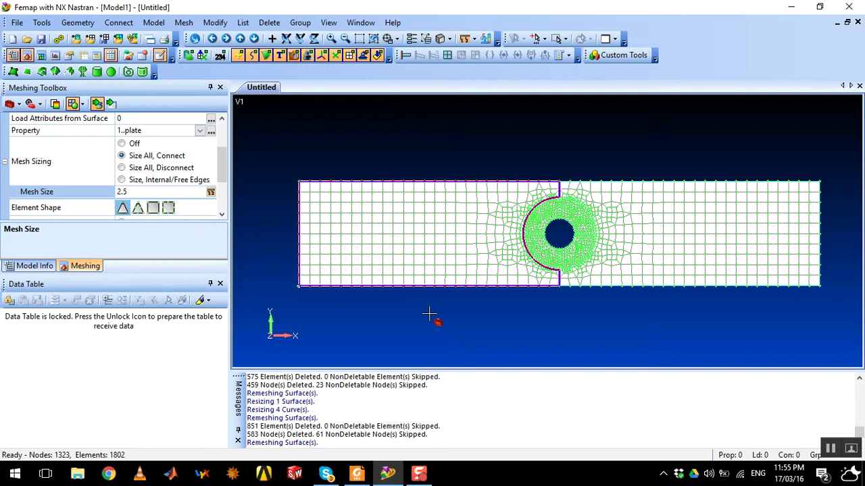
End surface meshing and collapse all tools in the Meshing Toolbox
scroll(479, 257, "down", 1)
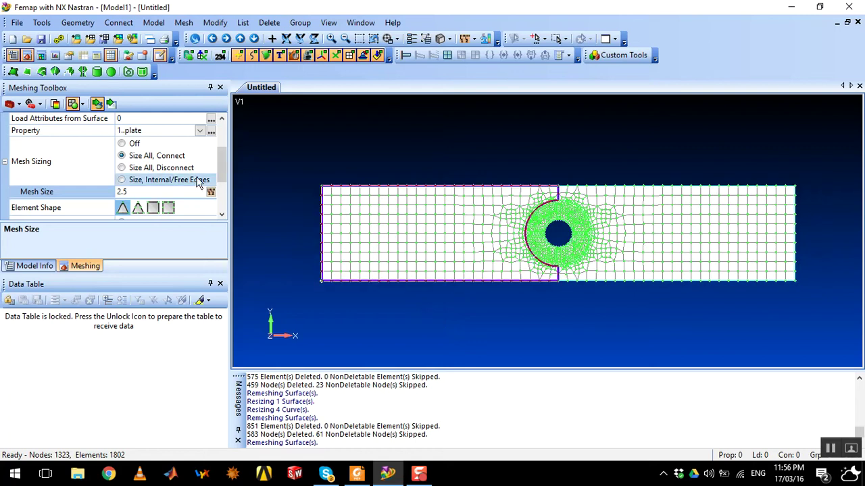
scroll(420, 187, "up", 2)
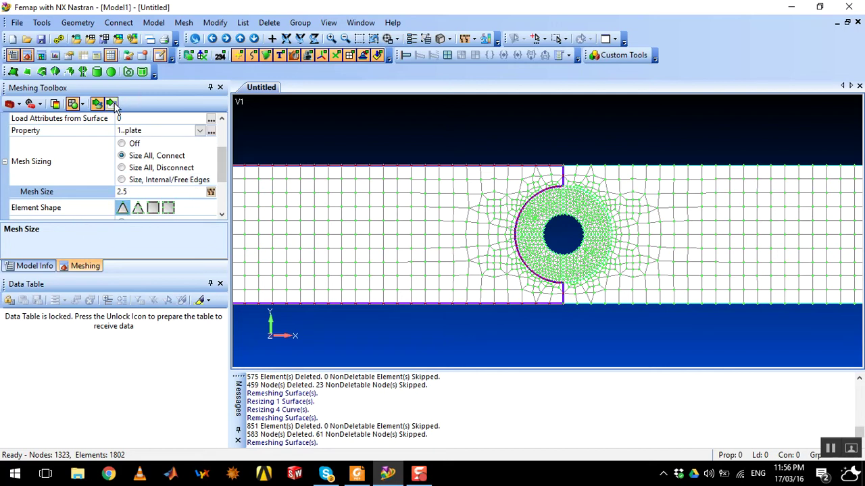
scroll(165, 165, "up", 1)
right_click(97, 146)
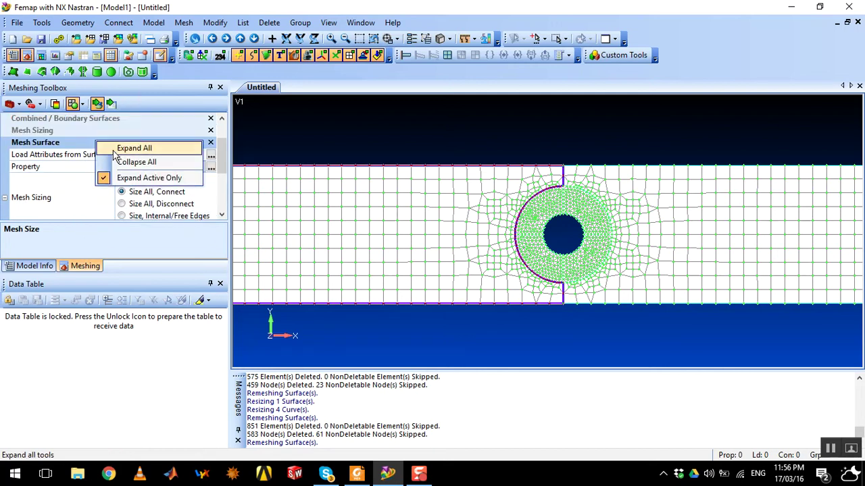
left_click(135, 161)
scroll(676, 220, "down", 3)
scroll(676, 219, "up", 1)
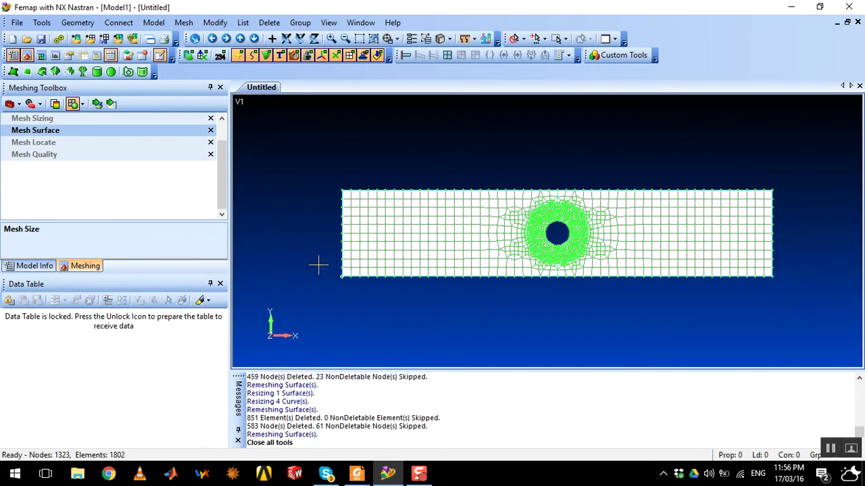
scroll(318, 263, "up", 1)
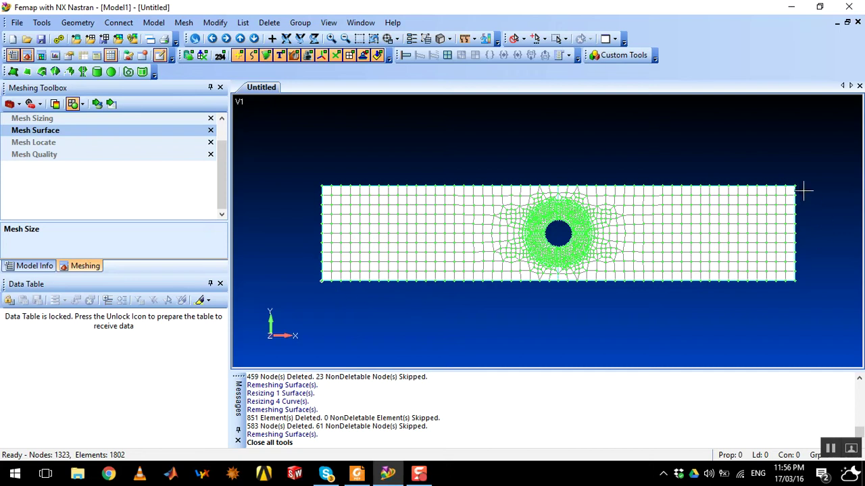
Check the applied stress and edge constraints in Lab.pdf in Foxit Reader, and return to Femap
left_click(153, 23)
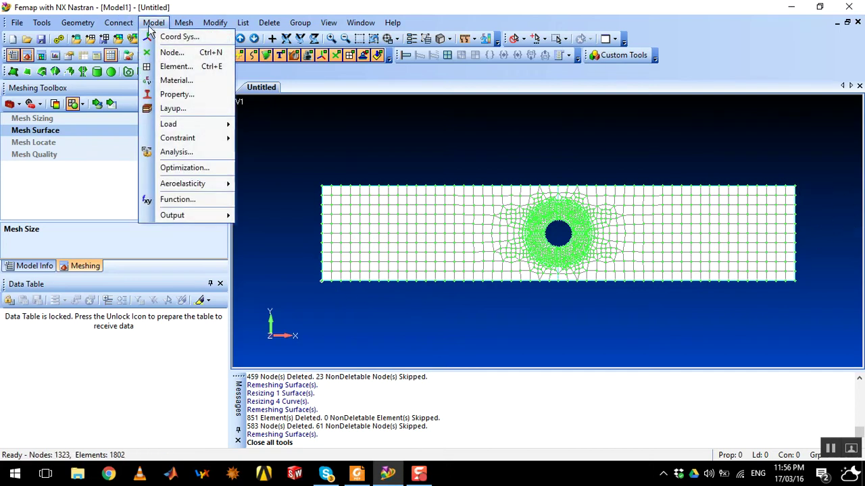
mouse_move(199, 124)
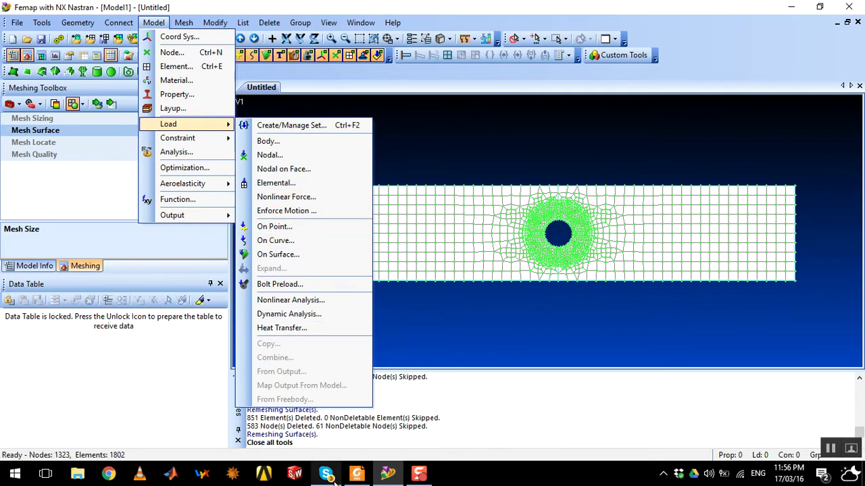
left_click(356, 474)
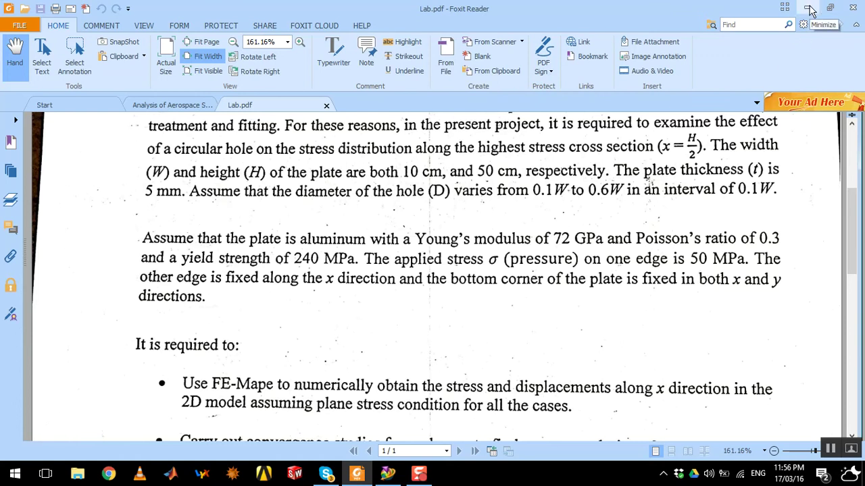
left_click(388, 472)
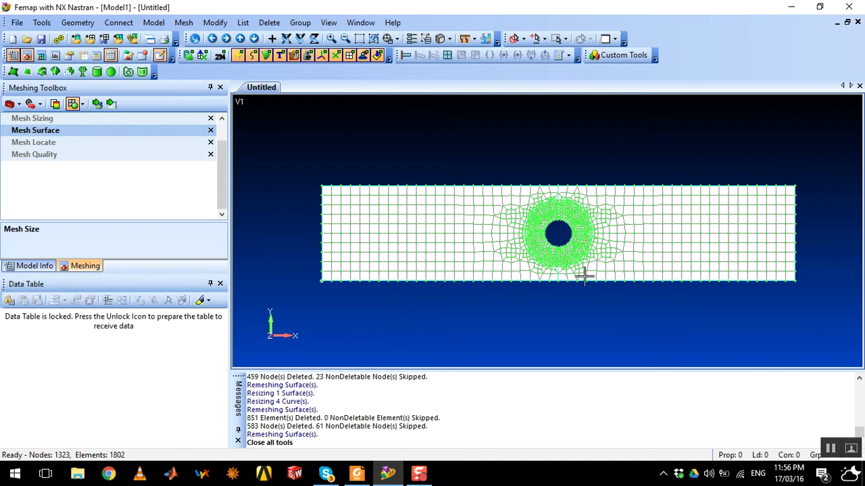
Start a load on a curve and create a new load set titled "force"
left_click(153, 22)
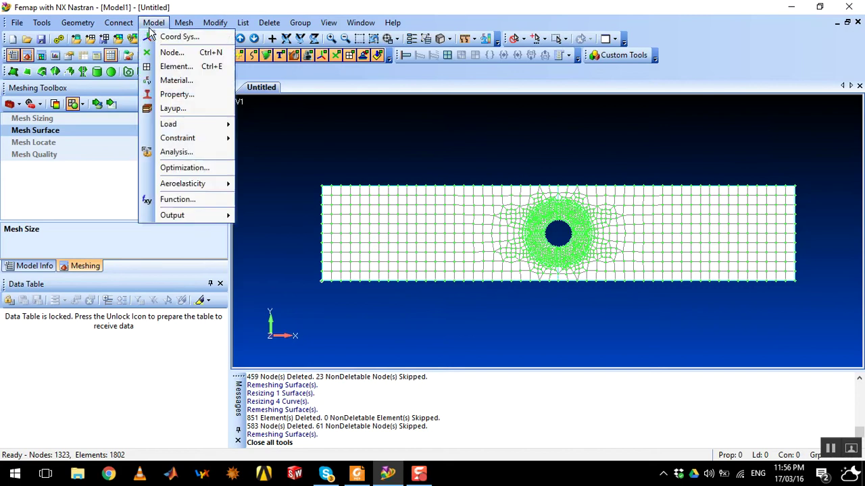
mouse_move(194, 127)
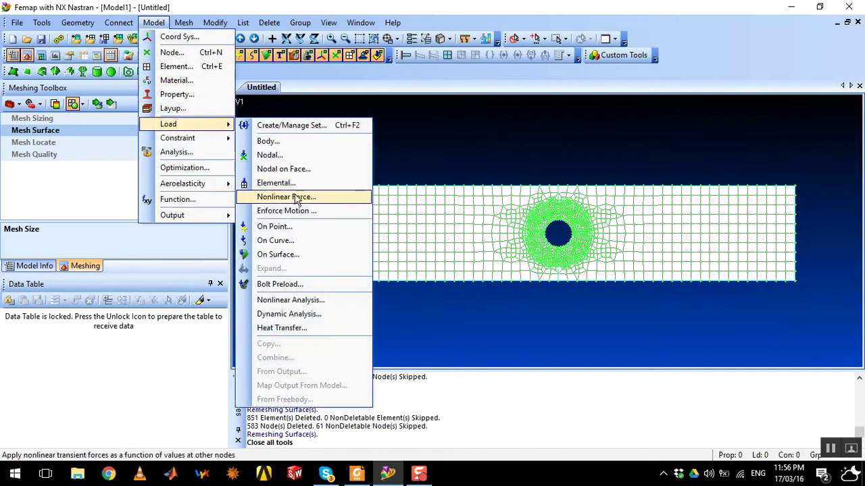
left_click(284, 245)
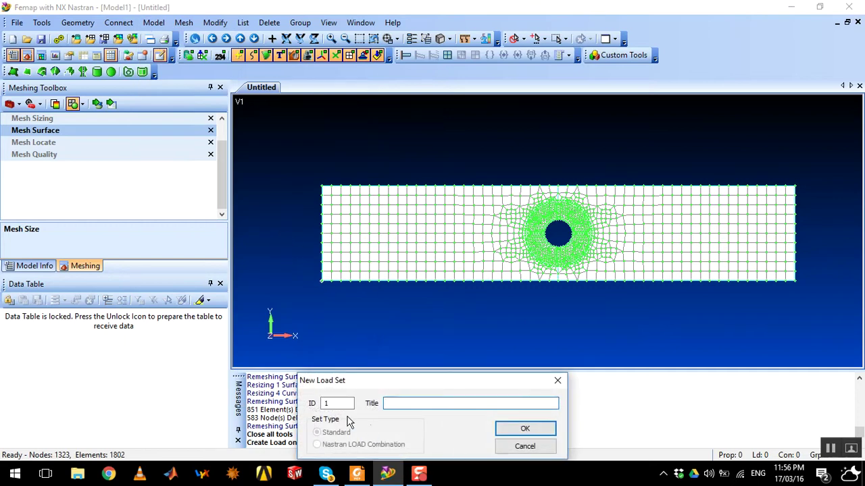
type("force")
left_click(524, 431)
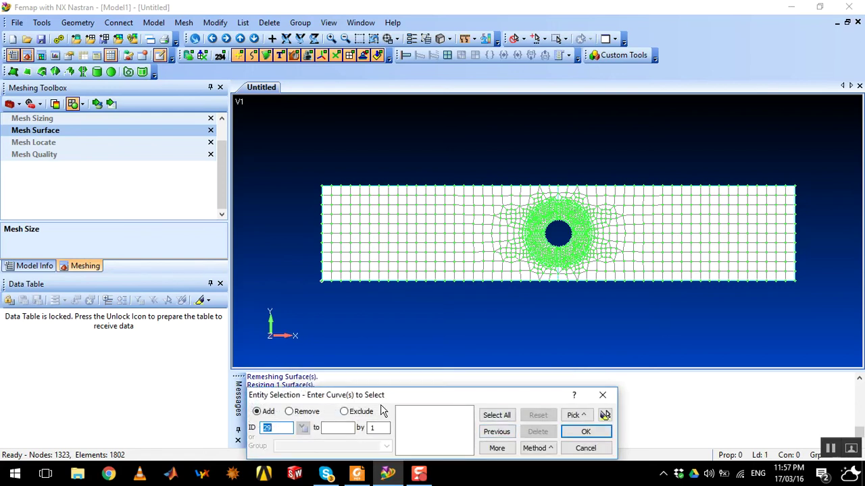
Apply a force per length with FX 250 to the plate's right edge, checking the applied stress in Lab.pdf
left_click(799, 230)
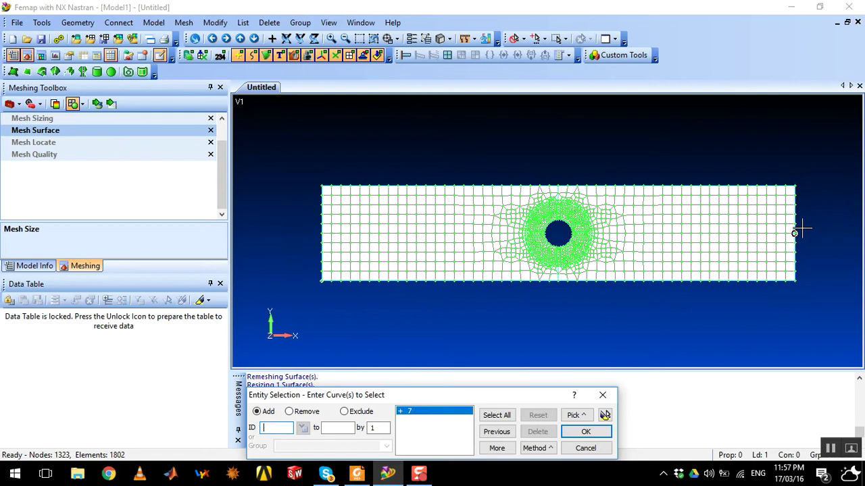
left_click(583, 431)
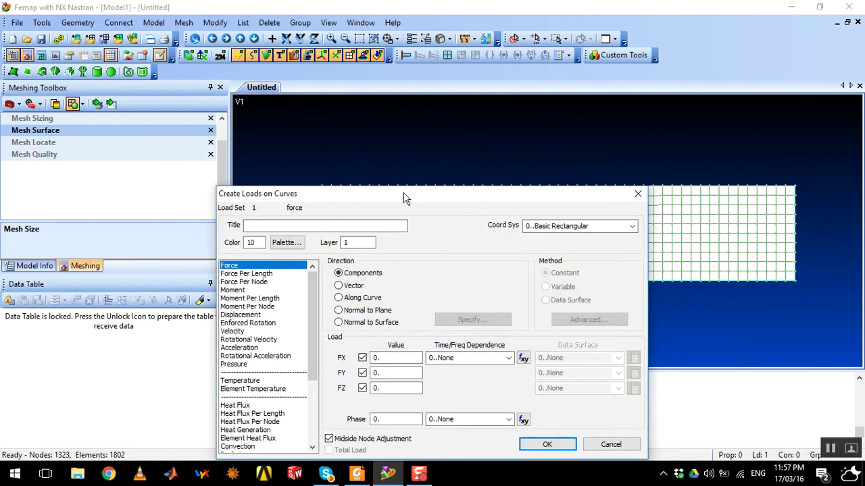
left_click_drag(404, 206, 388, 104)
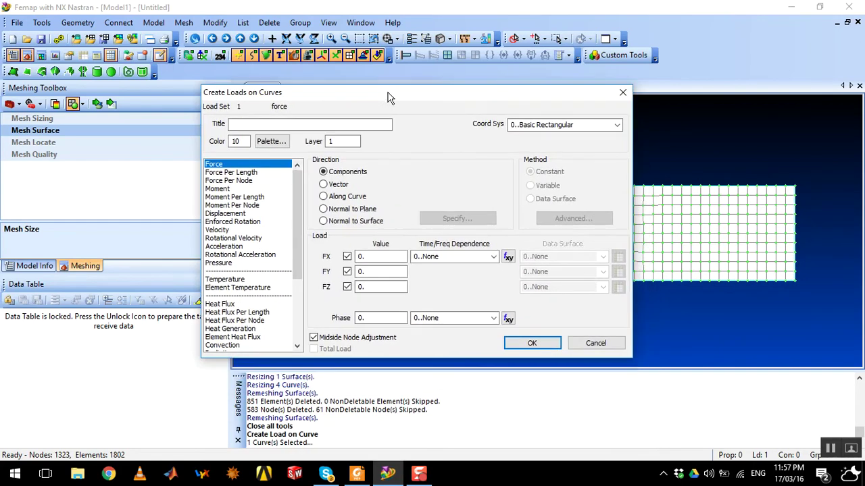
left_click(231, 173)
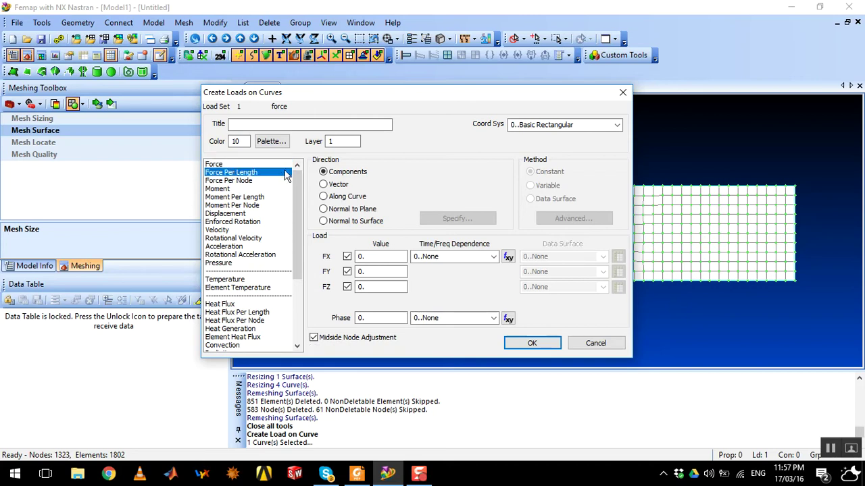
left_click(366, 257)
double_click(367, 257)
left_click(357, 476)
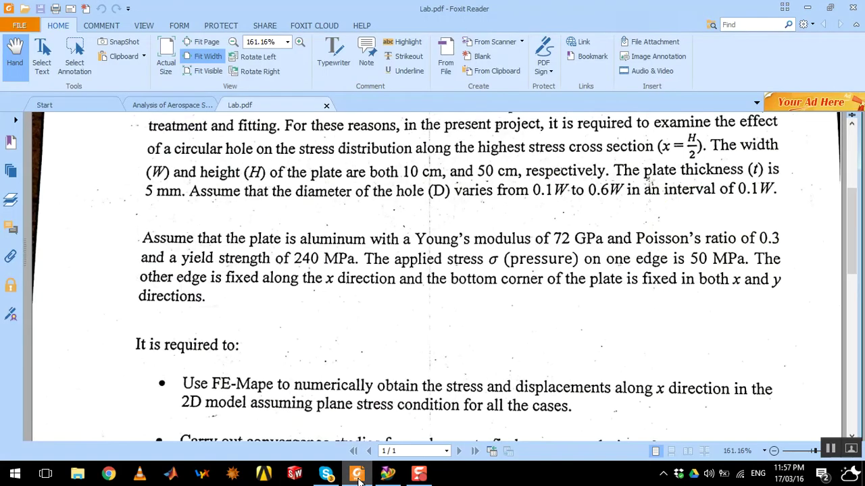
left_click(357, 475)
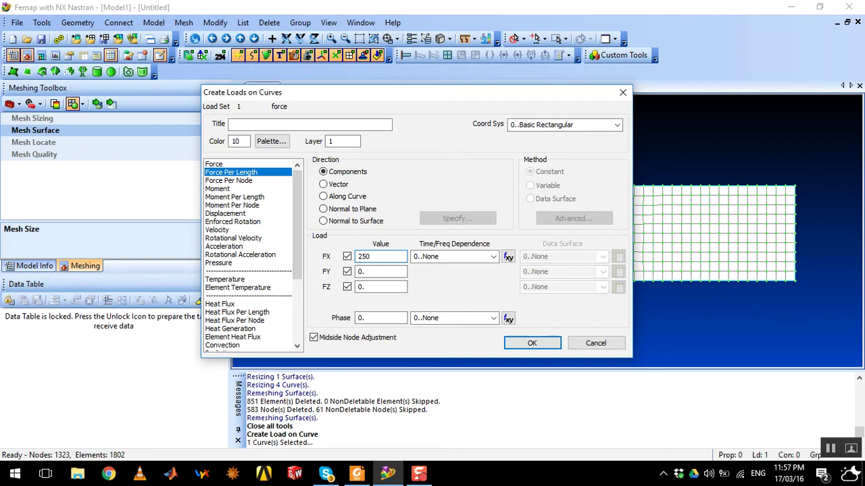
left_click(527, 341)
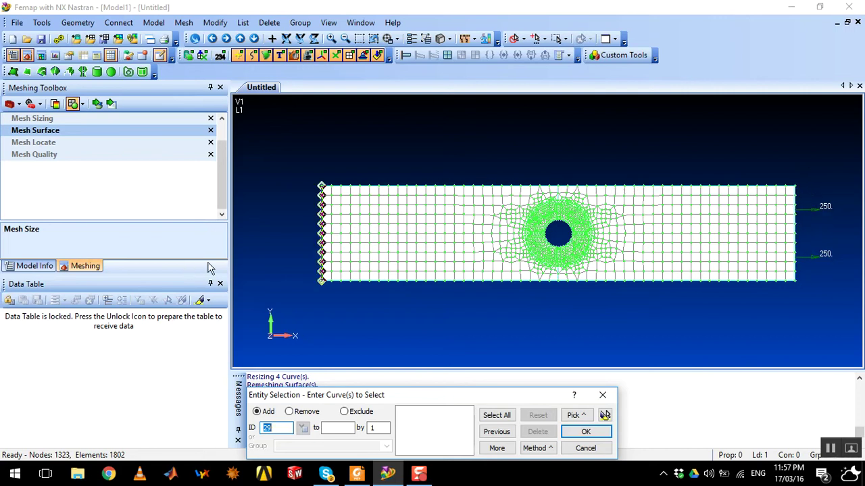
key("Return")
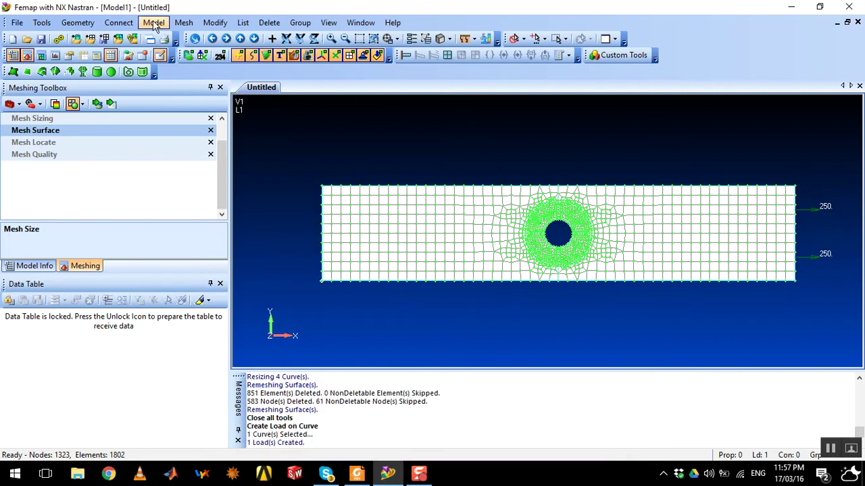
left_click(154, 23)
mouse_move(190, 140)
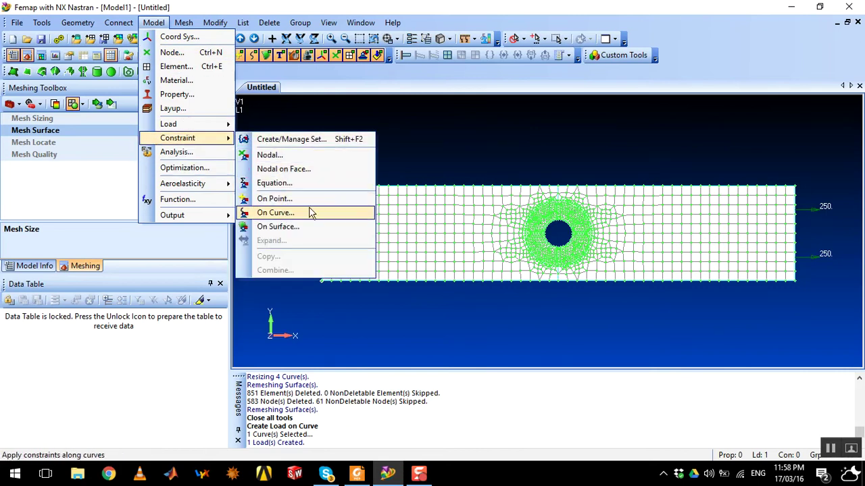
left_click(444, 208)
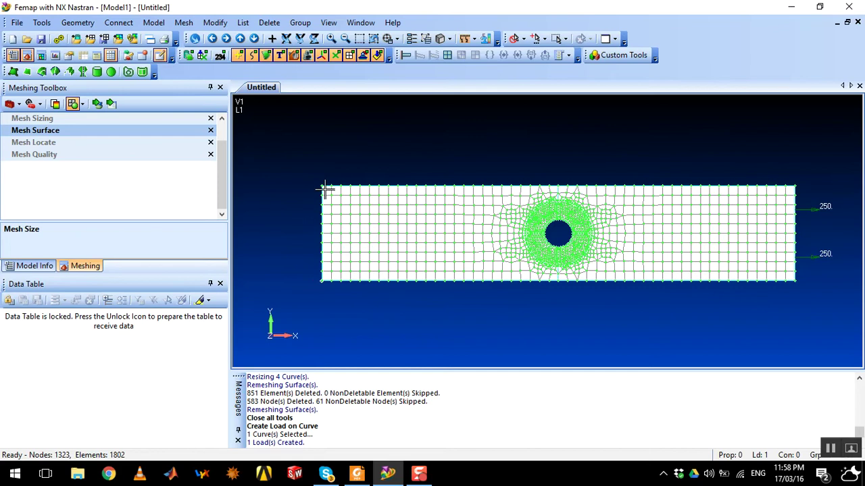
Start a constraint on a curve and create a new constraint set titled "ctyu"
left_click(154, 23)
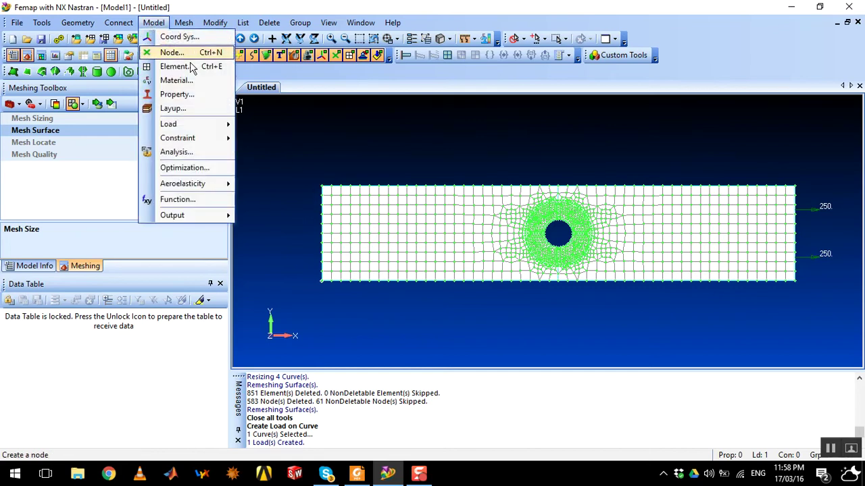
mouse_move(205, 139)
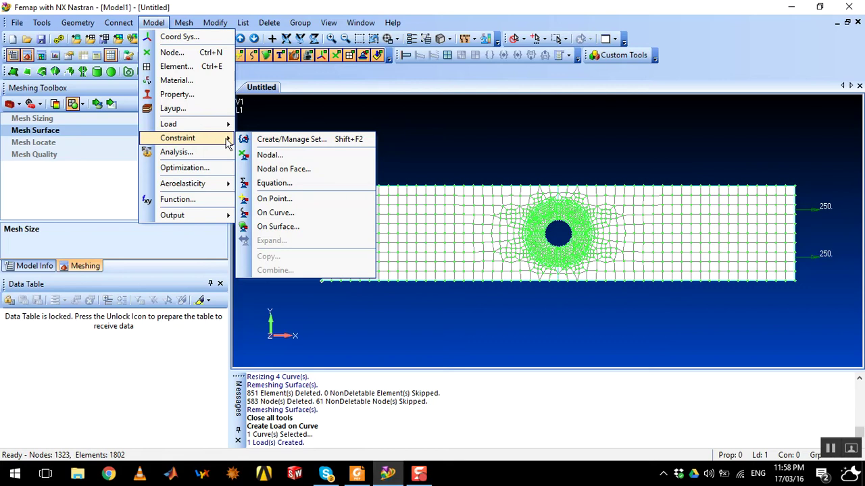
left_click(294, 213)
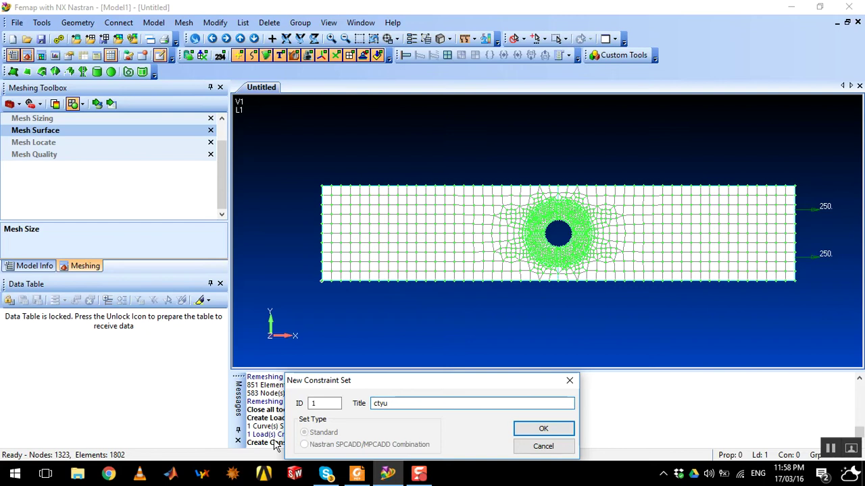
left_click(543, 429)
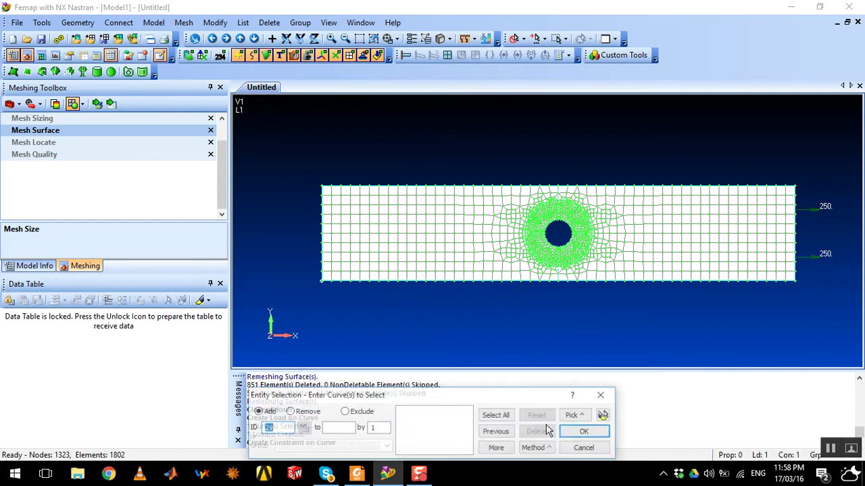
Constrain the plate's left edge in X translation only (TX), using an arbitrary constraint in the nodal output coordinate system
left_click(313, 220)
left_click(599, 432)
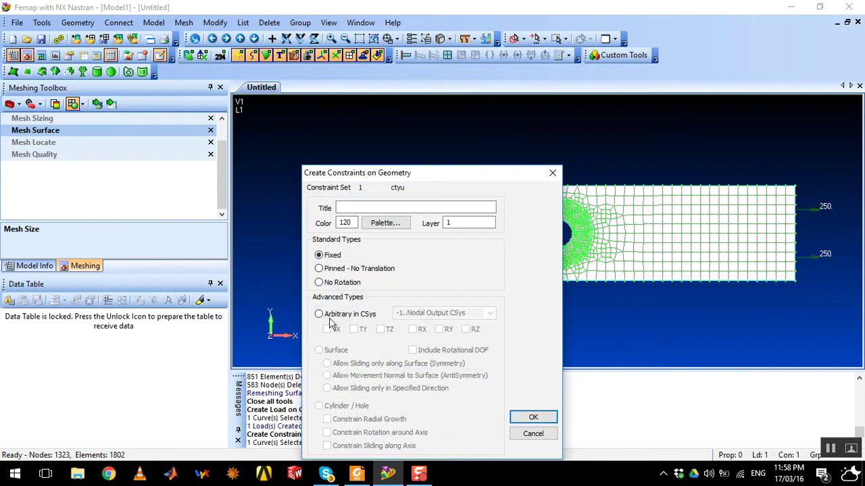
left_click(320, 314)
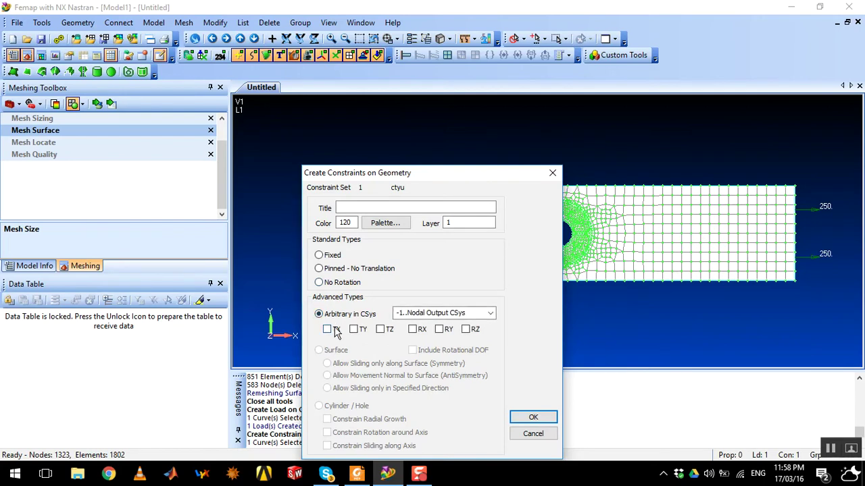
left_click(328, 329)
left_click(533, 419)
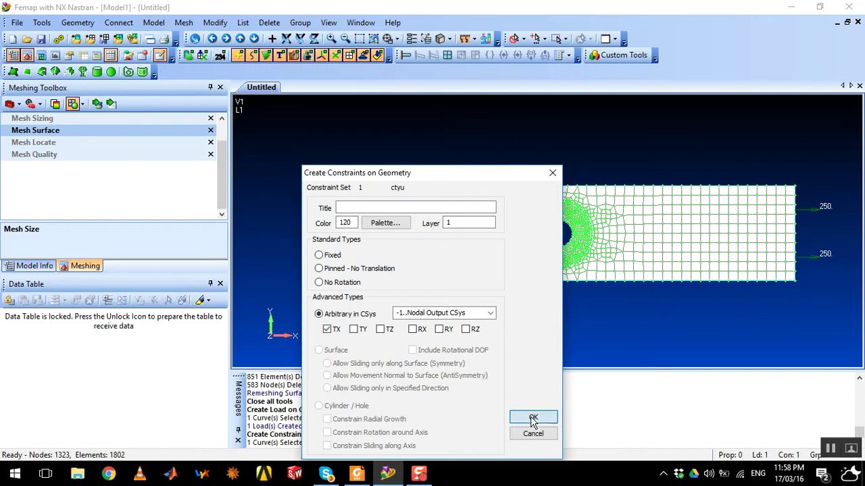
left_click(585, 449)
Apply a Fixed point constraint to the upper and lower corners of the plate's left edge
left_click(154, 22)
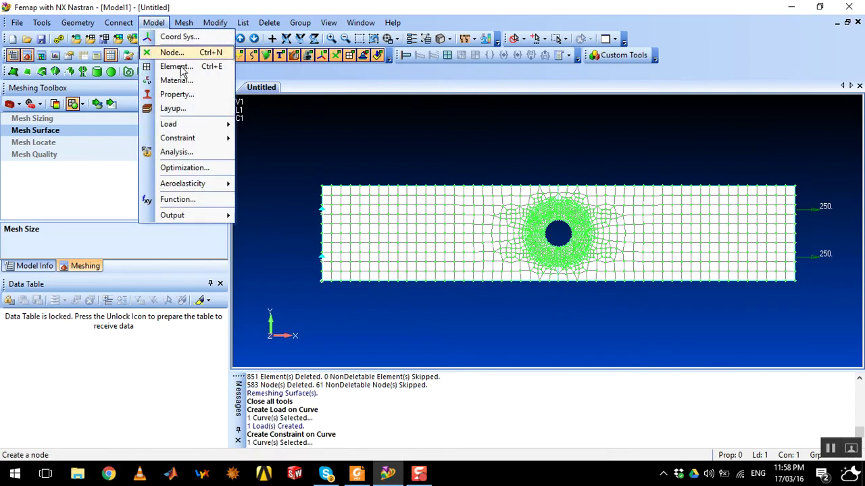
mouse_move(208, 142)
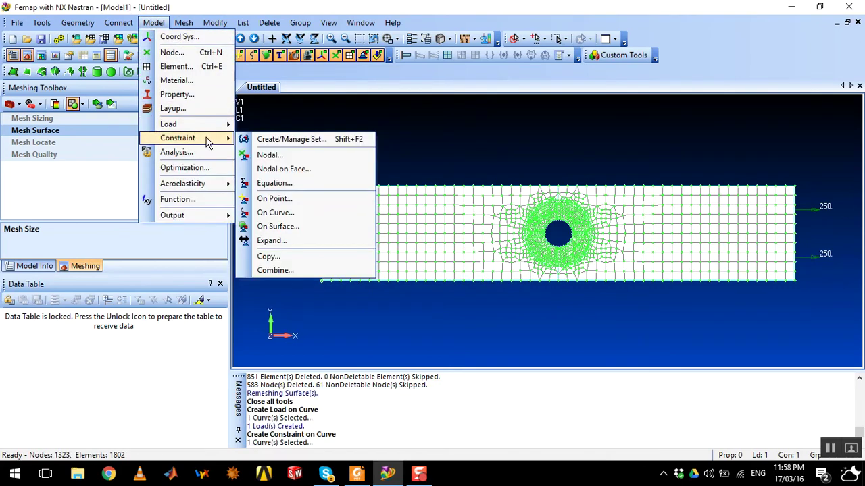
left_click(273, 199)
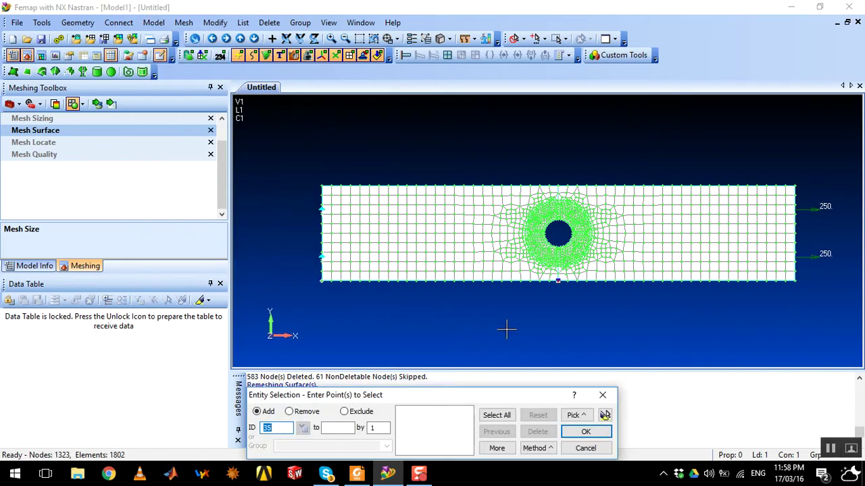
left_click(321, 187)
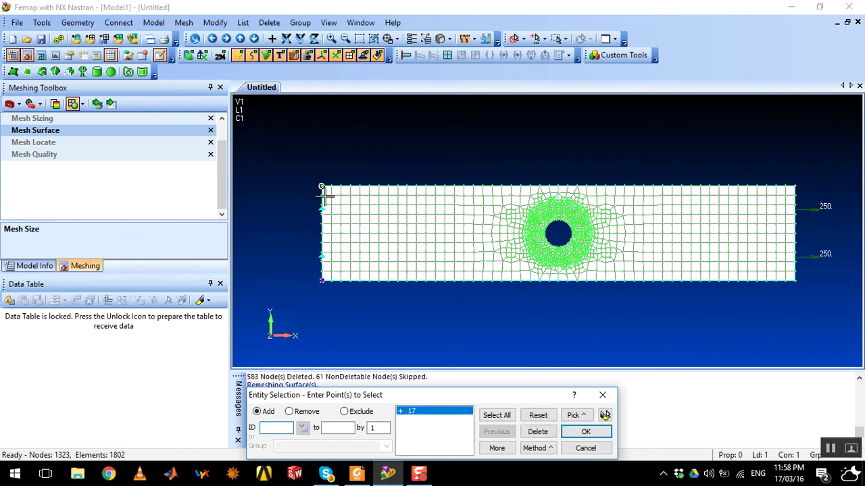
left_click(321, 282)
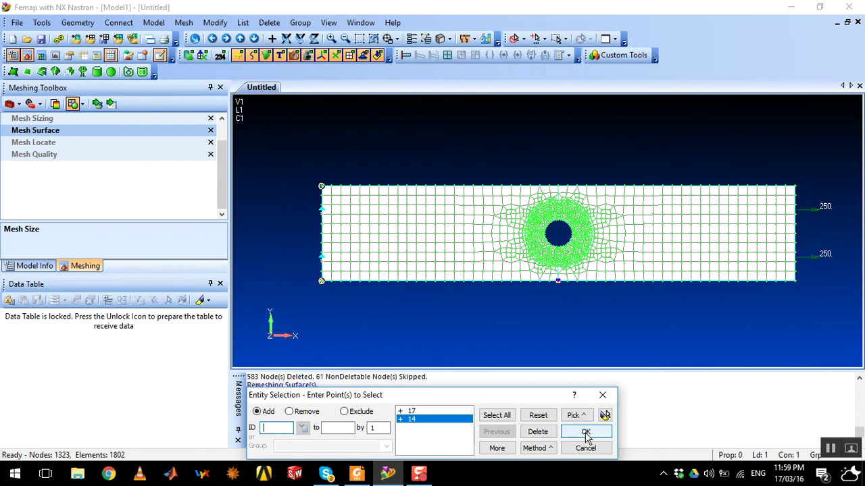
left_click(585, 433)
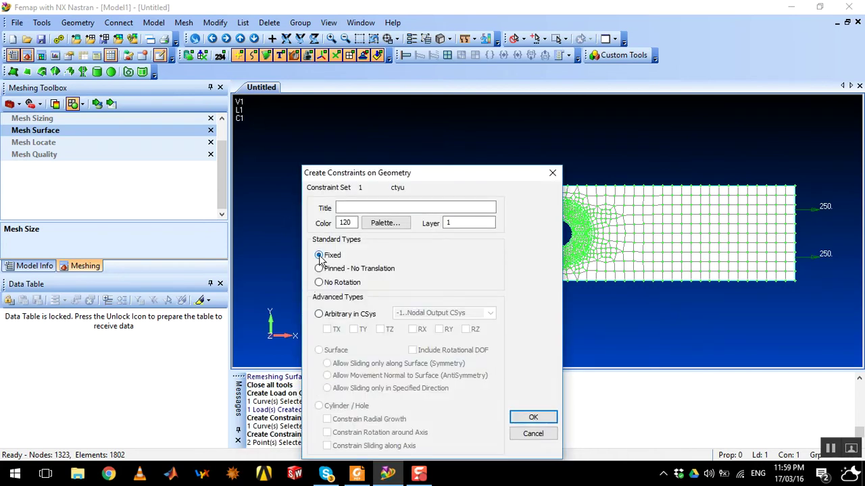
left_click(519, 417)
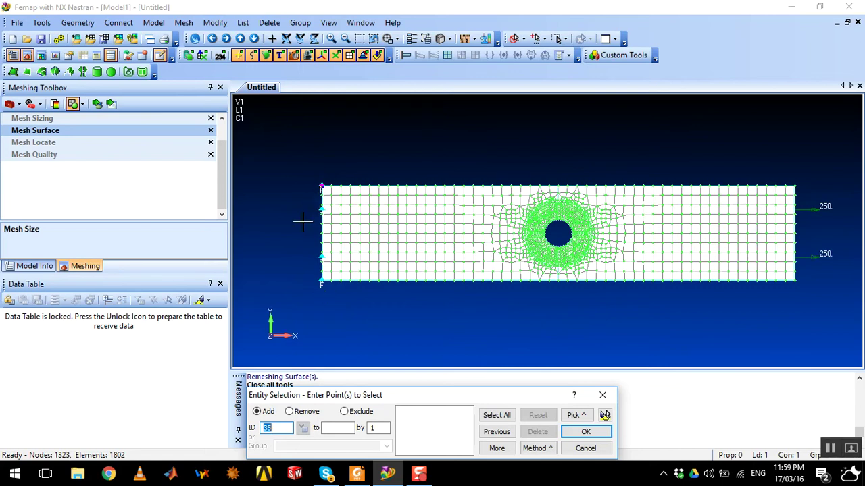
left_click(585, 449)
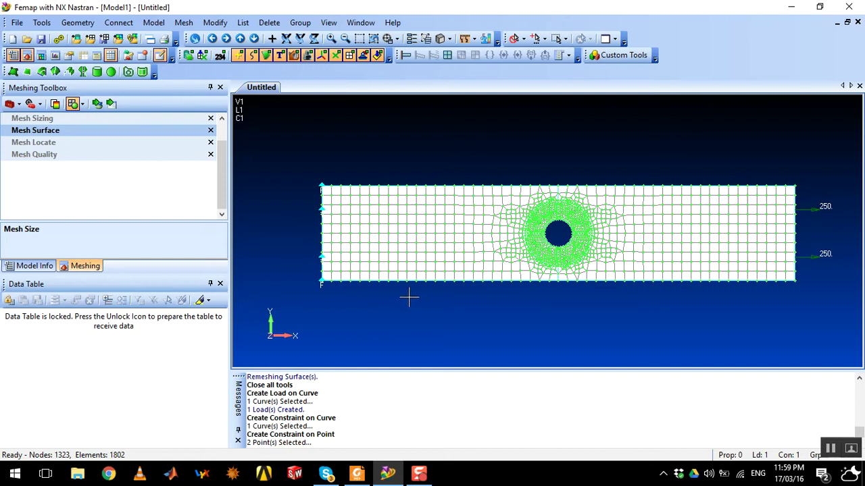
Create an NX Nastran static analysis set titled "analysis 1"
left_click(154, 23)
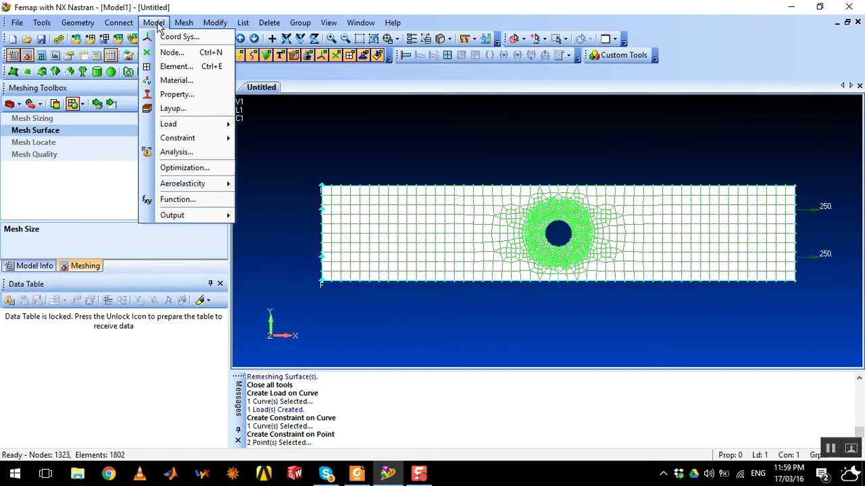
left_click(177, 152)
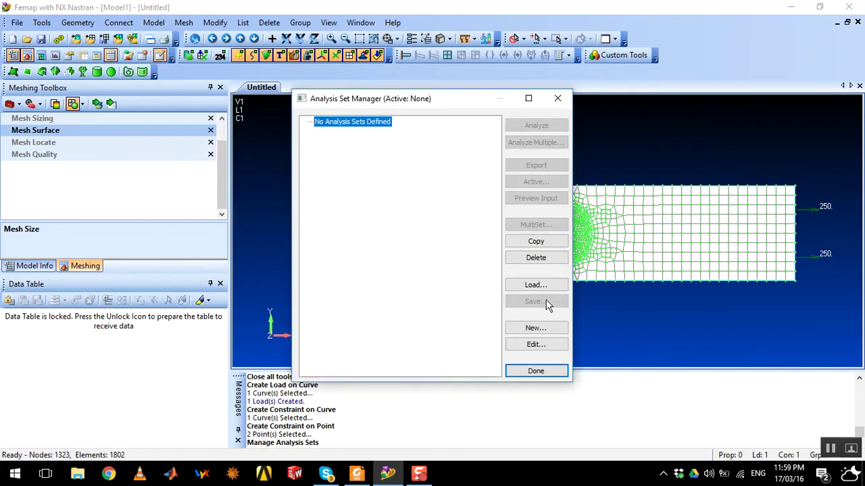
left_click(546, 327)
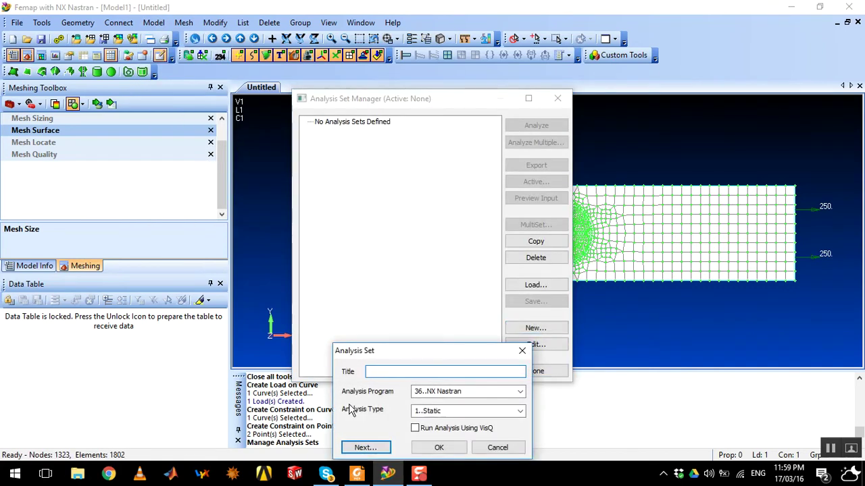
type("analysis 1")
left_click(433, 451)
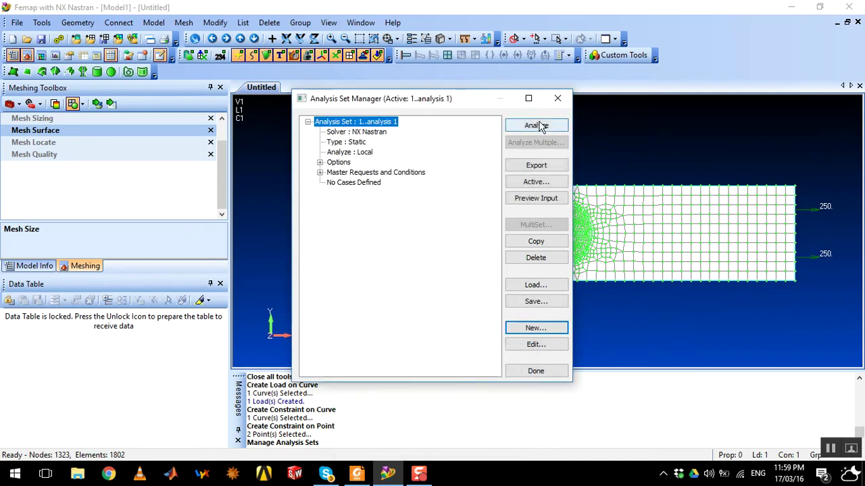
Run the analysis 1 set, load its results past the message review and close the NX Nastran Analysis Monitor
left_click(535, 126)
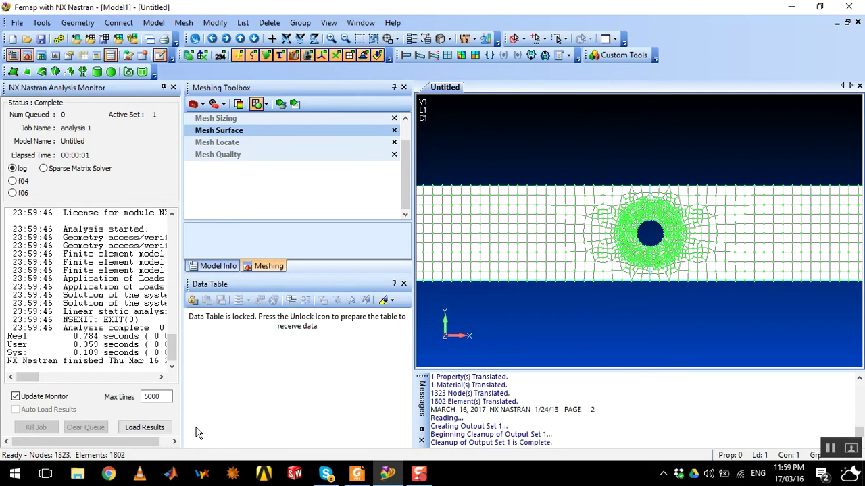
left_click(144, 428)
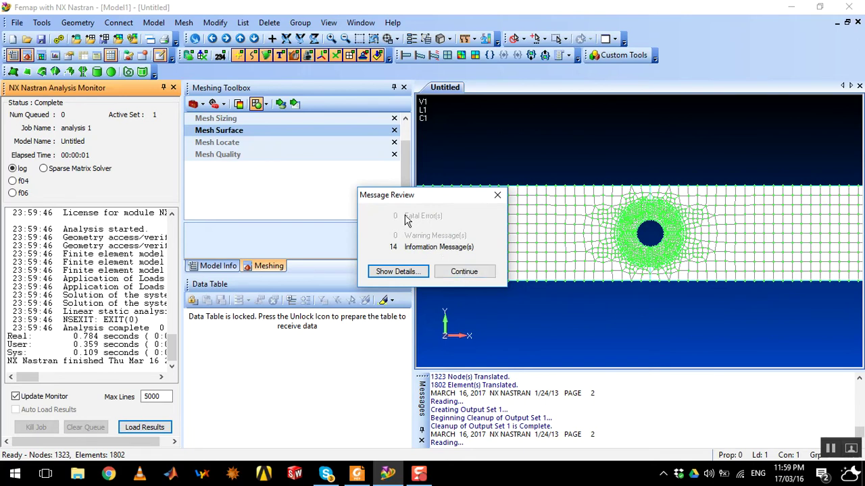
left_click(464, 272)
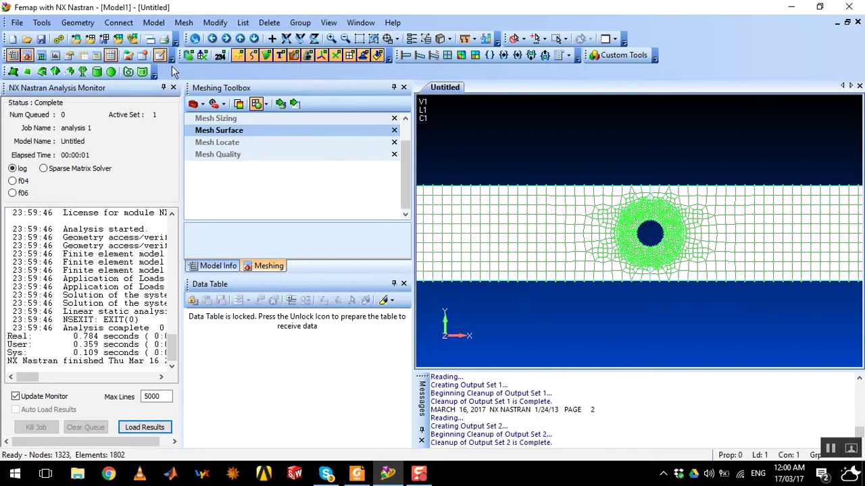
left_click(172, 88)
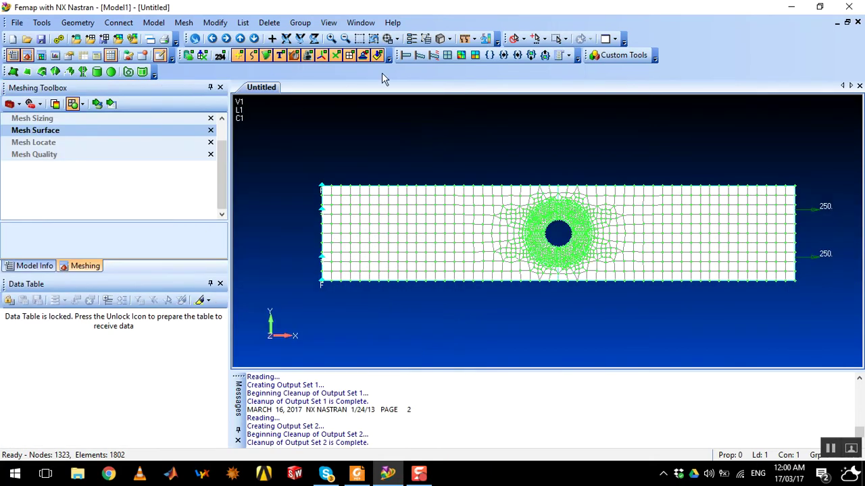
View the plate's total translation as an animated and a deformed plot, and return to the undeformed view
left_click(435, 56)
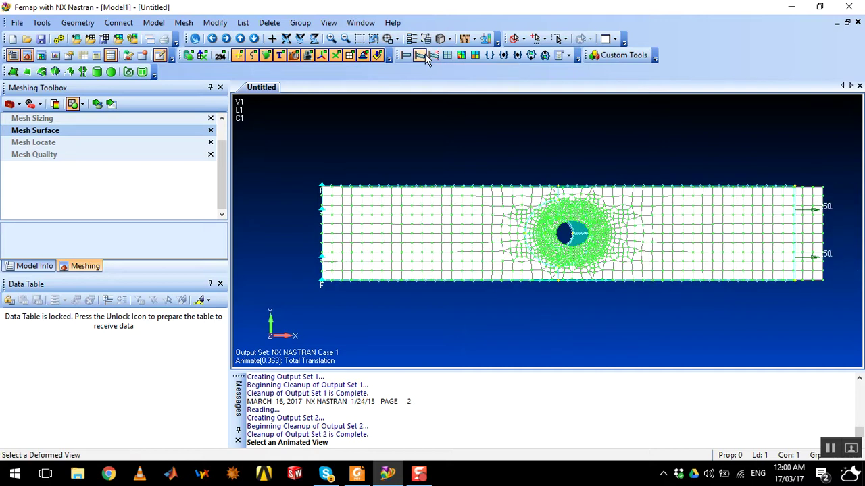
left_click(419, 57)
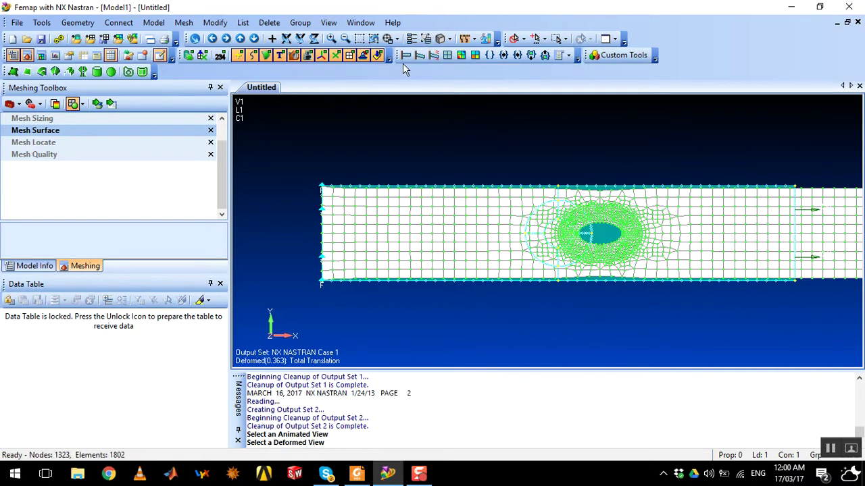
left_click(433, 56)
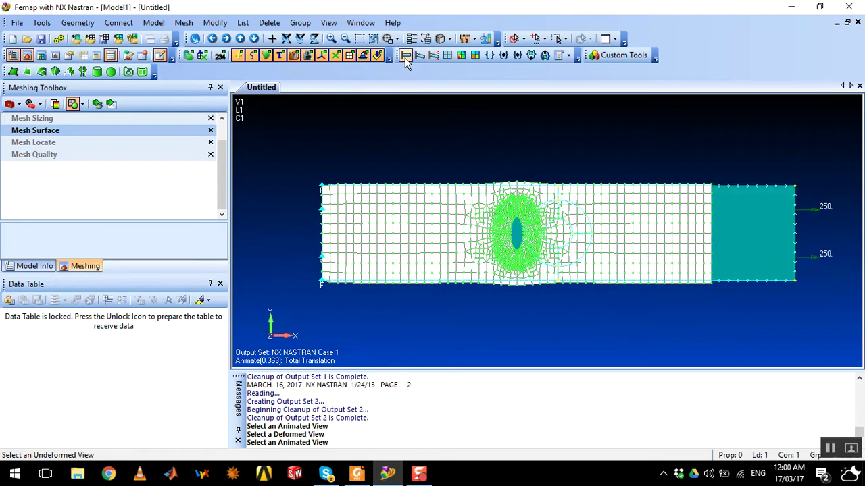
left_click(405, 55)
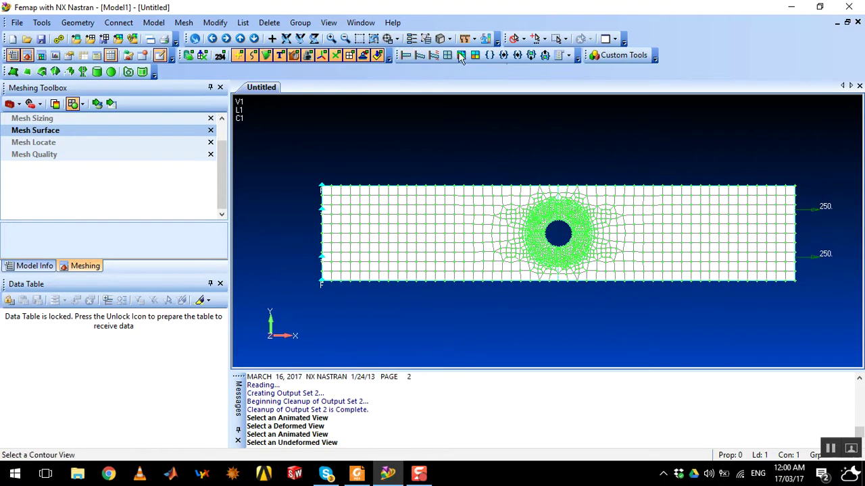
Turn on Actual Deformation scaling and animate the plate's total translation
left_click(568, 59)
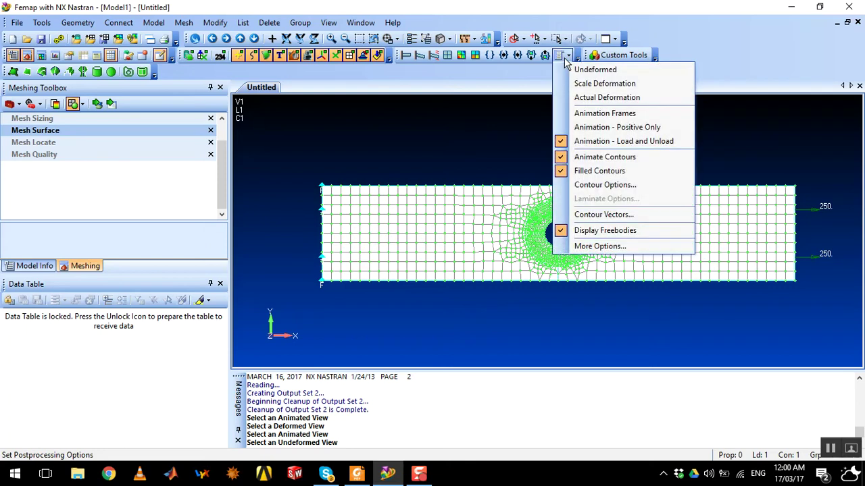
left_click(699, 39)
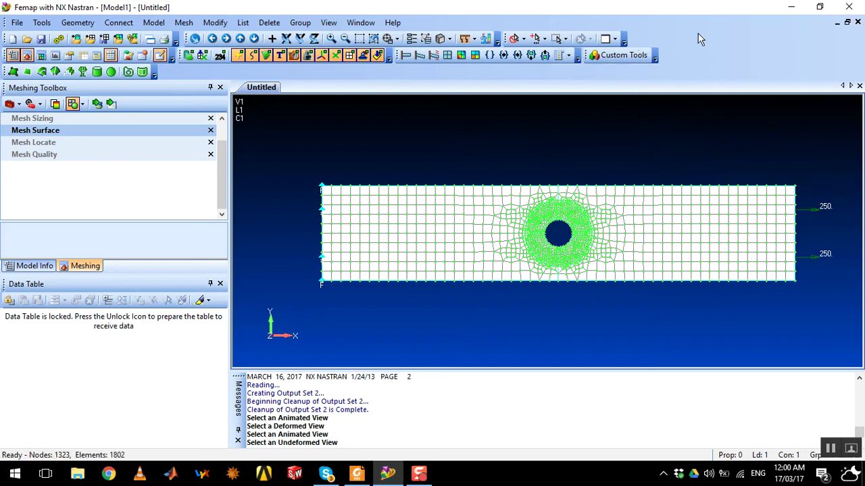
left_click(569, 56)
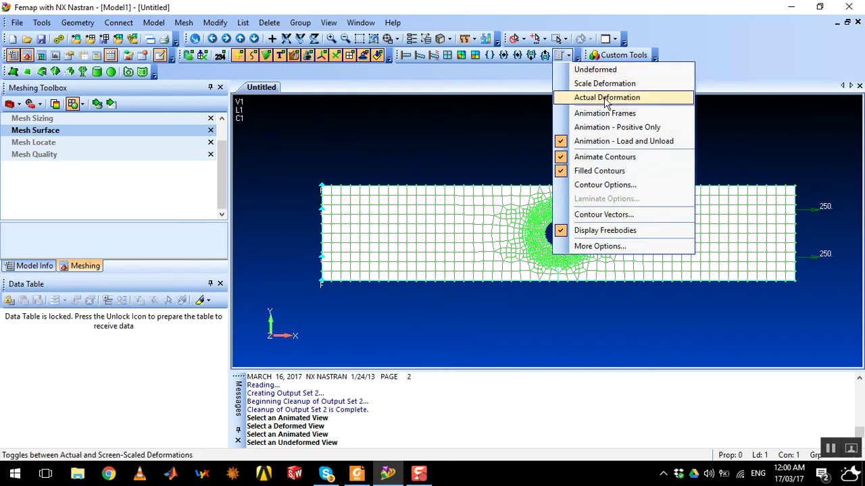
left_click(605, 98)
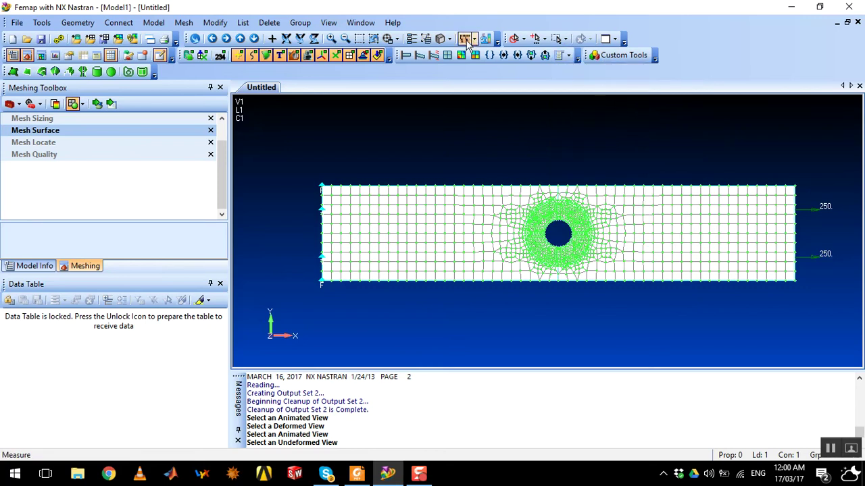
left_click(434, 57)
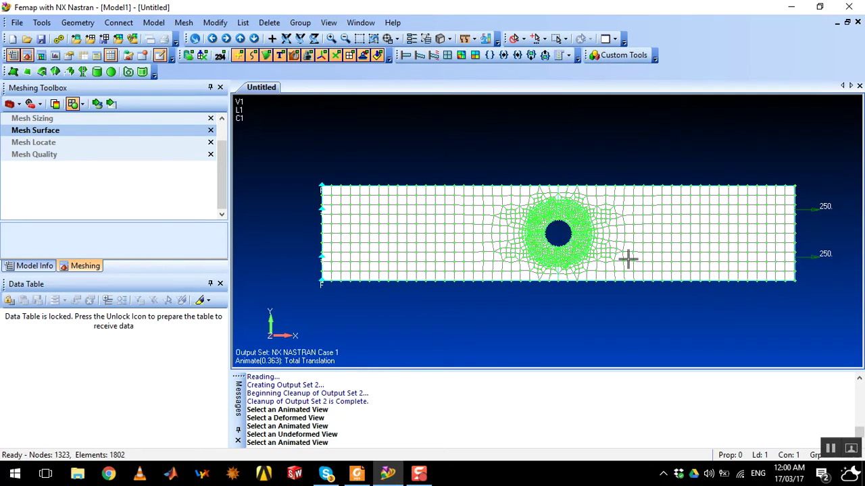
Examine the actual-scale animated deformation of the mesh around the central hole, then of the whole plate
left_click(332, 39)
left_click(334, 39)
left_click(334, 39)
left_click(335, 39)
left_click(335, 39)
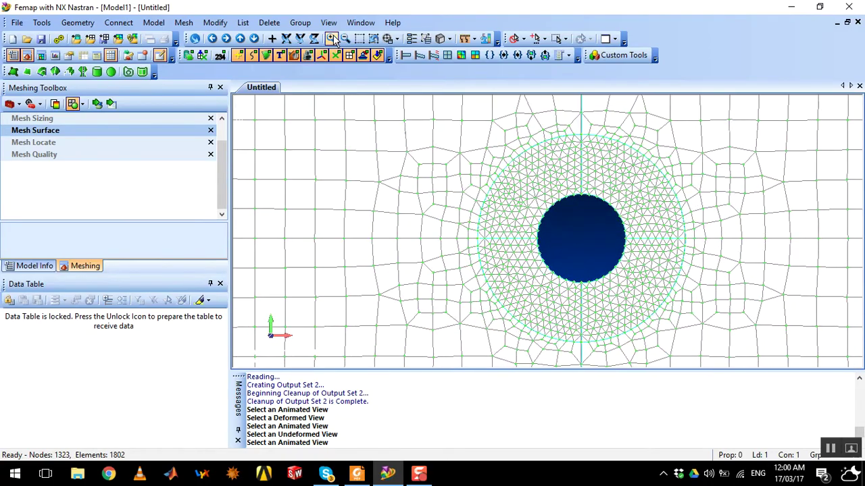
left_click(344, 39)
left_click(345, 39)
left_click(346, 39)
left_click(346, 39)
left_click(346, 39)
left_click(346, 39)
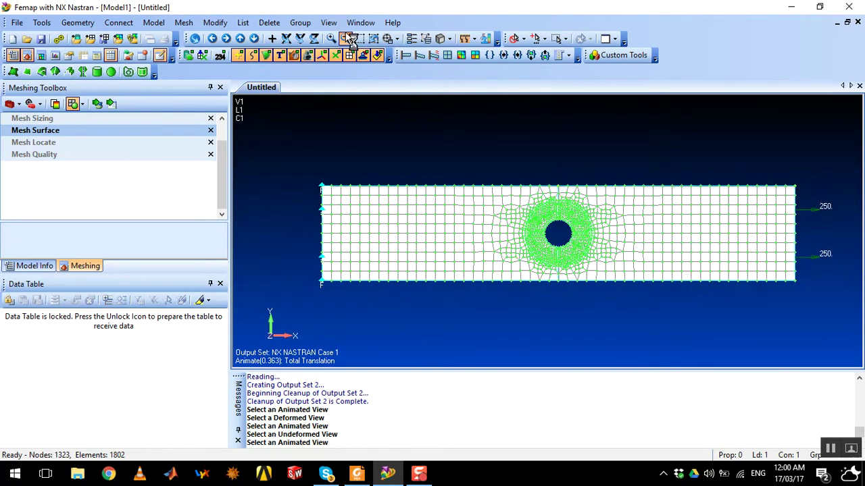
Toggle Actual Deformation back off and return the plate to the undeformed view
left_click(569, 56)
left_click(568, 96)
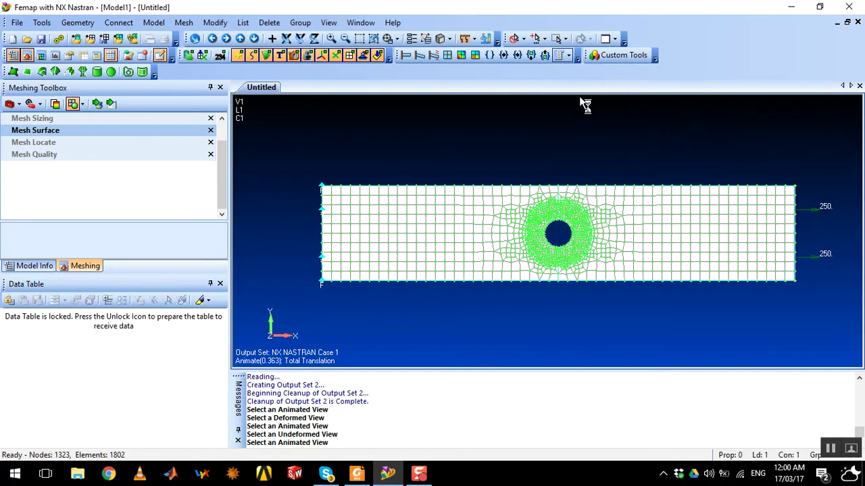
left_click(407, 55)
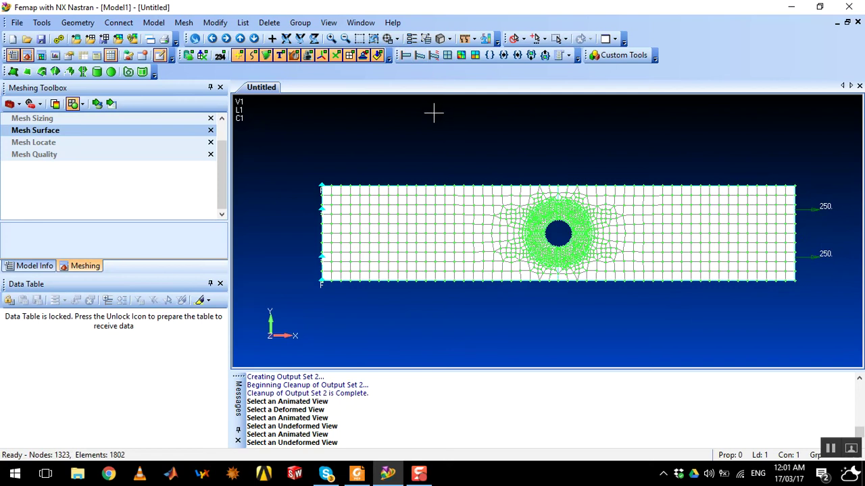
Display the Plate Top VonMises Stress contour and examine the stress distribution around the hole and across the plate
left_click(462, 56)
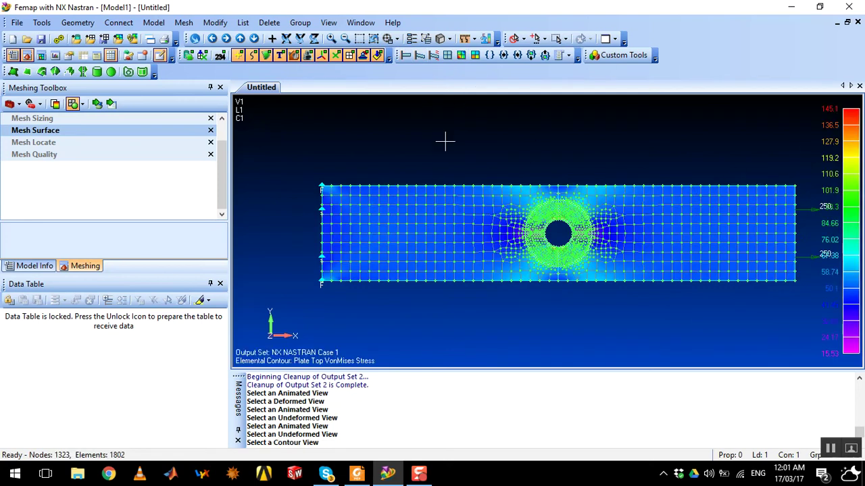
left_click(330, 40)
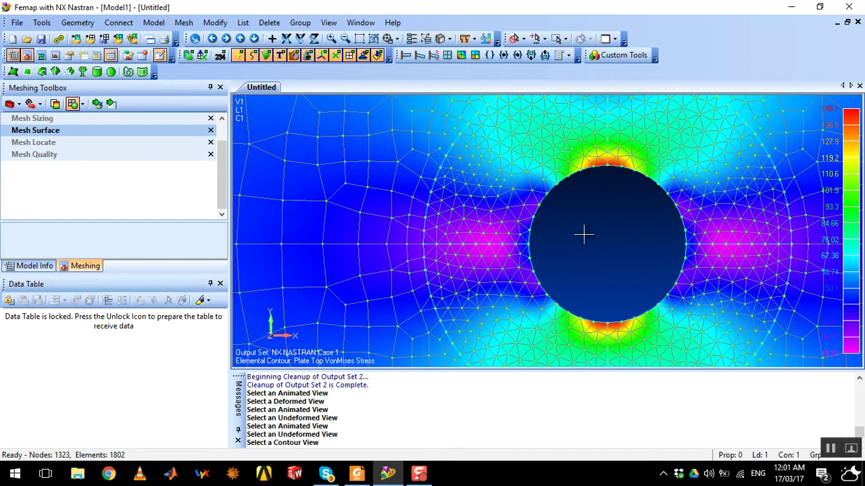
left_click(345, 39)
left_click(346, 39)
left_click(346, 40)
left_click(348, 40)
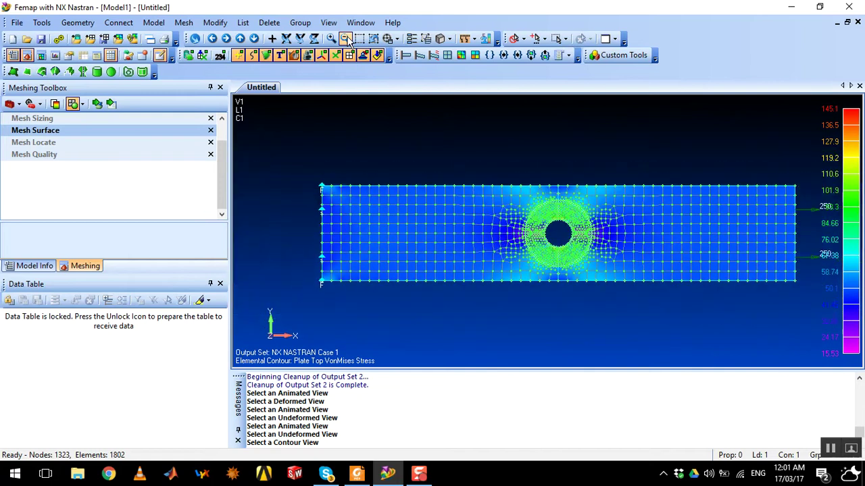
left_click(347, 40)
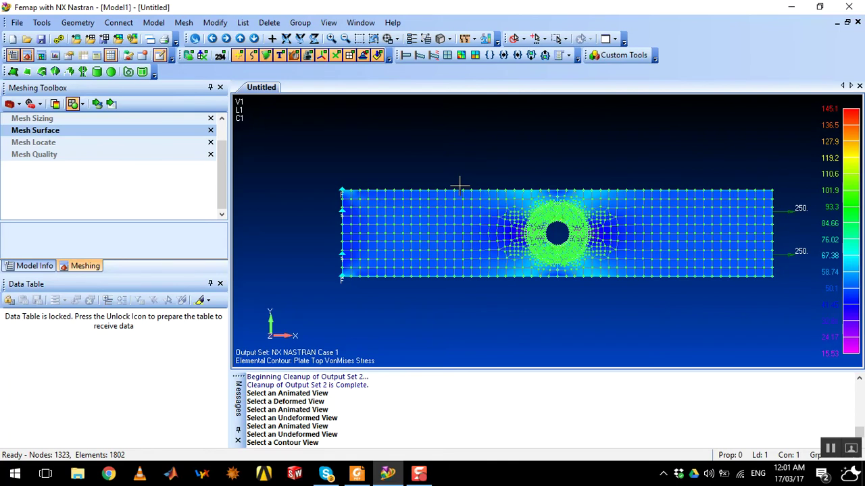
left_click(331, 39)
left_click(331, 39)
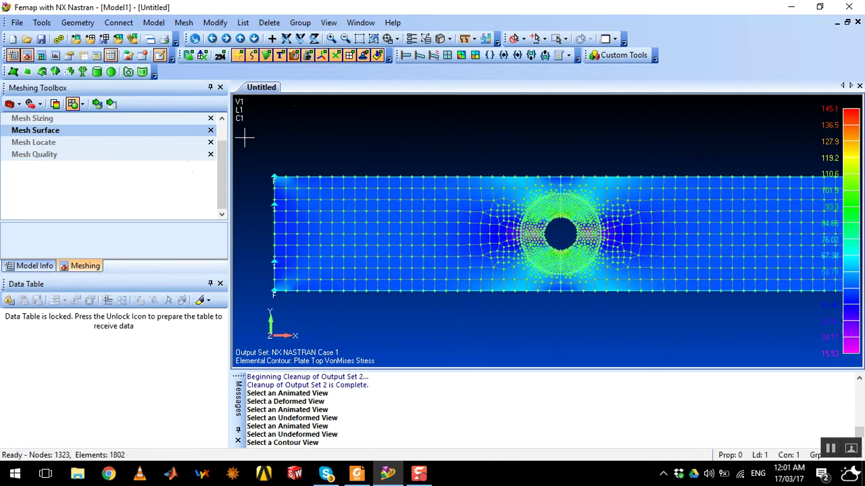
Redisplay the Data Table and unlock it to receive results
left_click(111, 57)
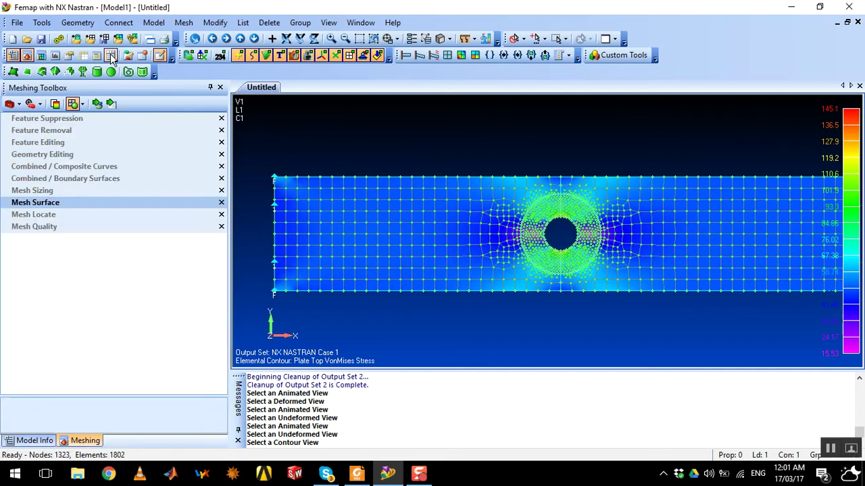
left_click(111, 56)
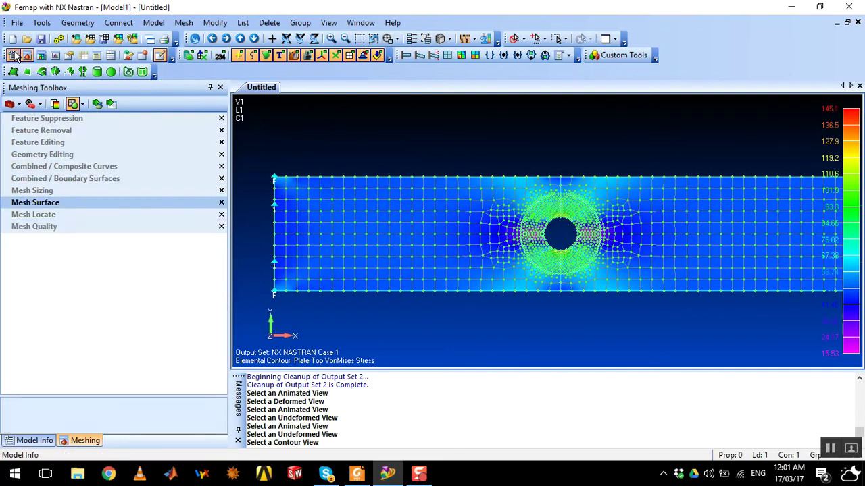
left_click(112, 57)
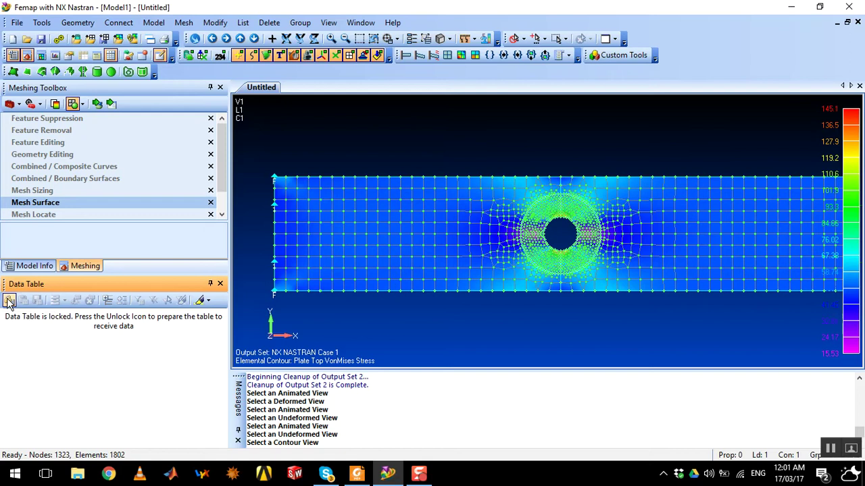
left_click(9, 301)
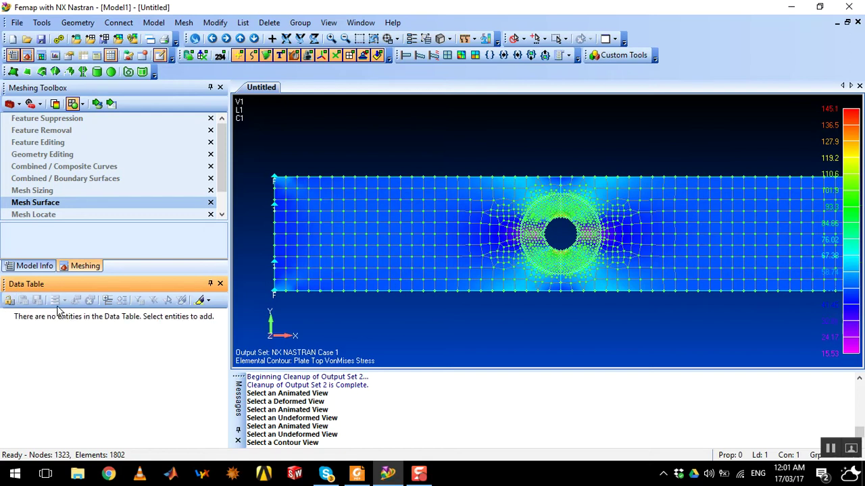
Start listing output results to the Data Table with output sets and vectors in columns and nodes/elements in rows
left_click(245, 23)
mouse_move(297, 93)
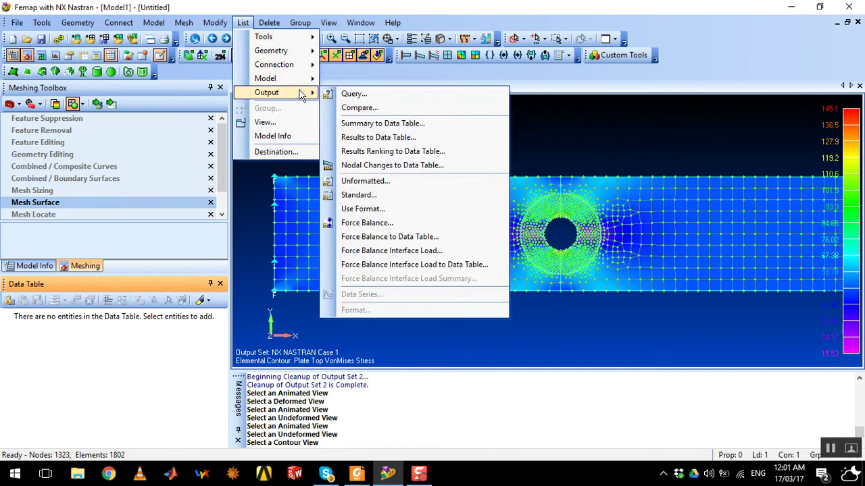
left_click(385, 138)
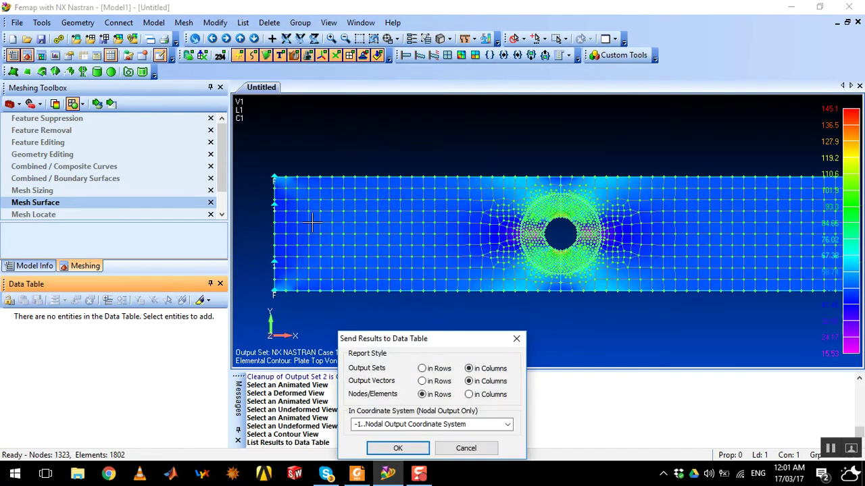
left_click(403, 449)
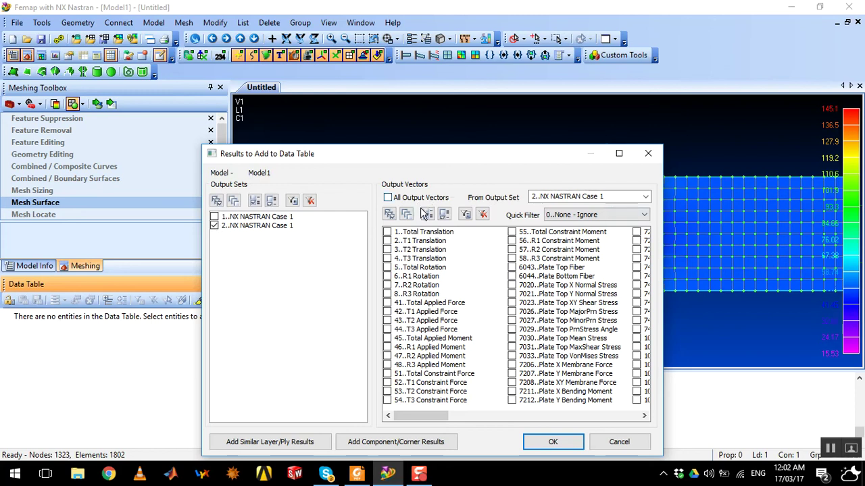
Filter the output vectors by Stress and choose 7033..Plate Top VonMises Stress from output set 2..NX NASTRAN Case 1 for the Data Table
mouse_move(413, 415)
left_mouse_down()
mouse_move(600, 416)
mouse_move(417, 402)
left_mouse_up()
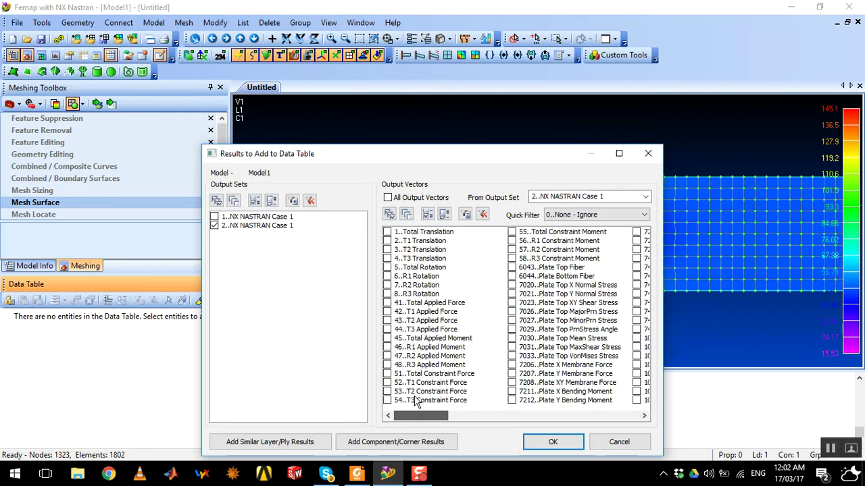
left_click(605, 214)
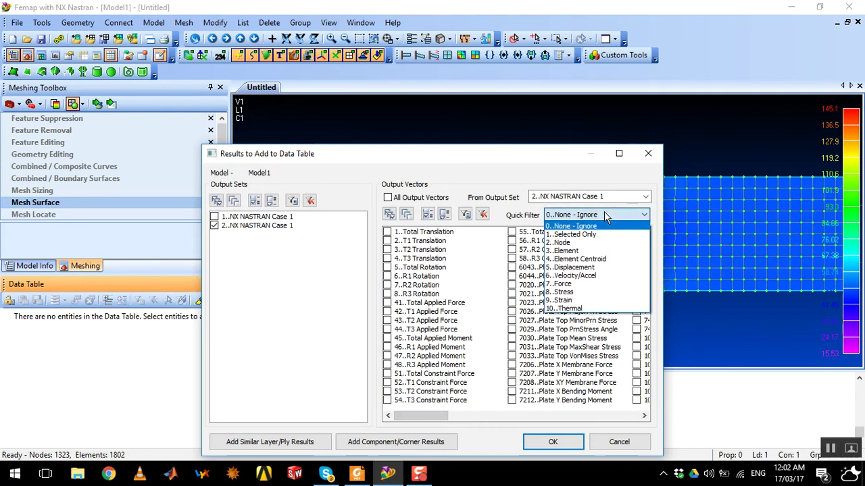
left_click(585, 292)
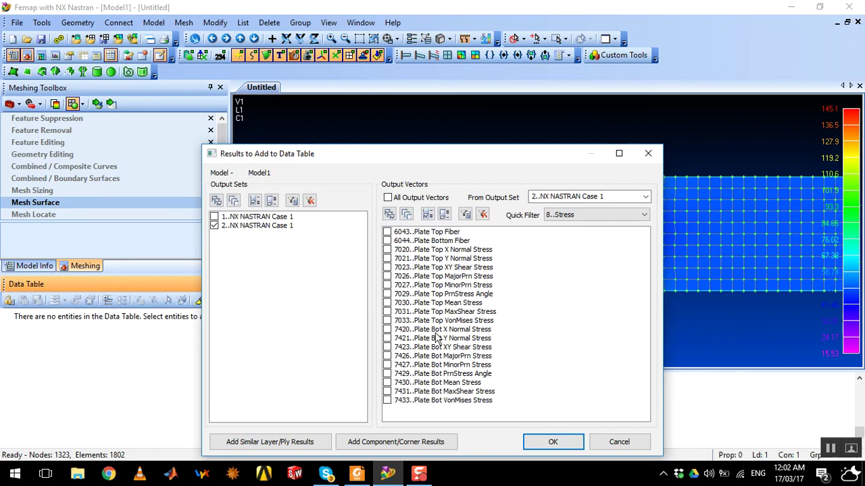
left_click(387, 320)
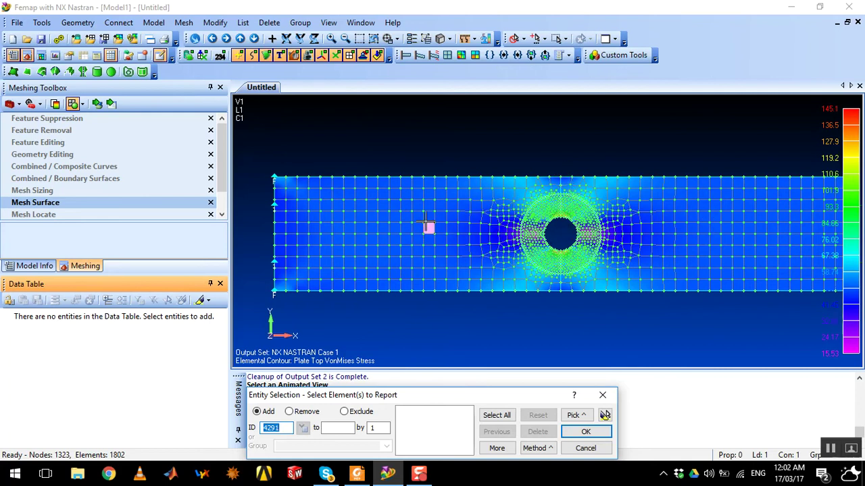
Select the elements on the two vertical curves directly above the hole, 27 and 20, and list their results in the Data Table
left_click(550, 451)
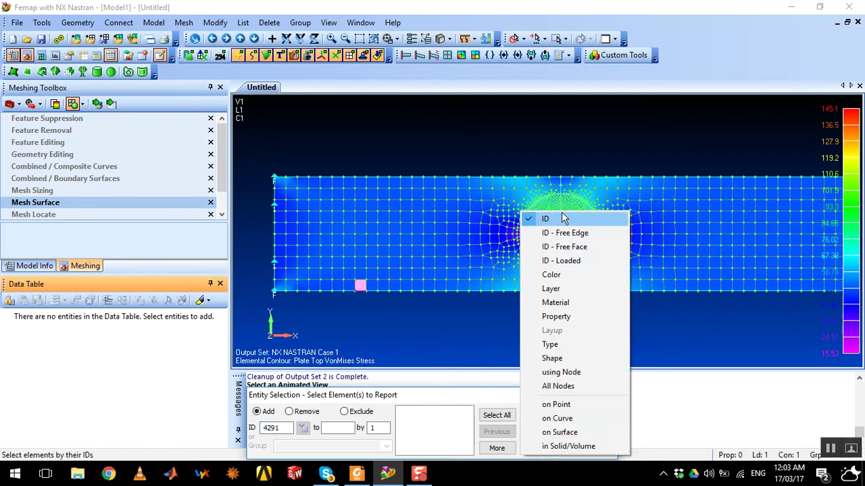
left_click(578, 418)
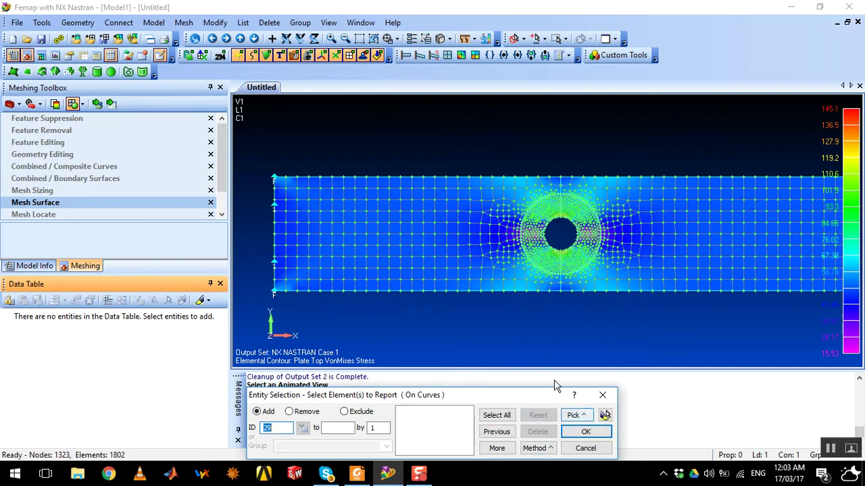
left_click(559, 184)
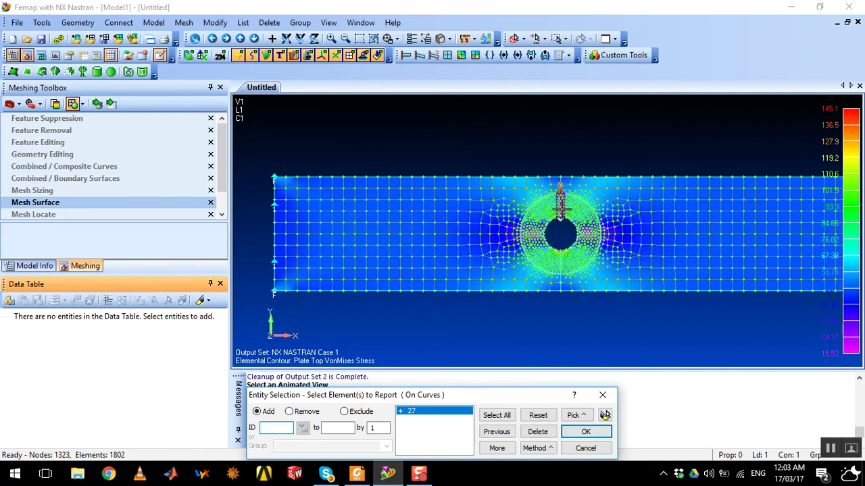
left_click(560, 209)
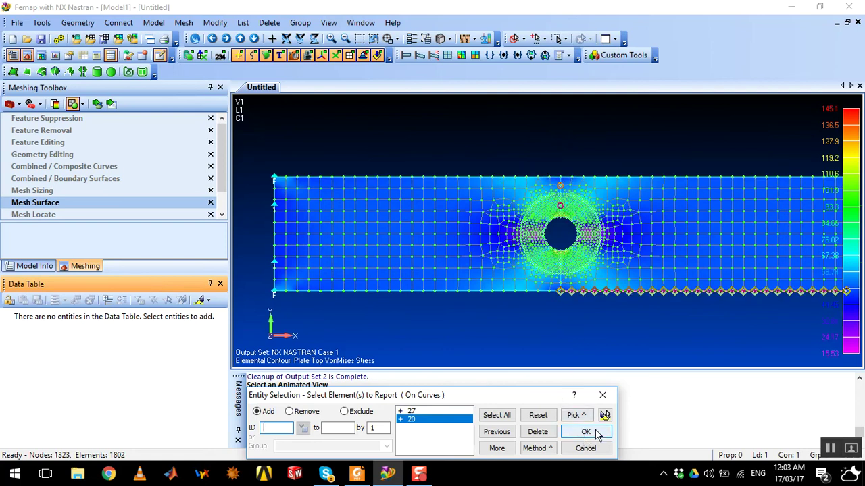
left_click(586, 432)
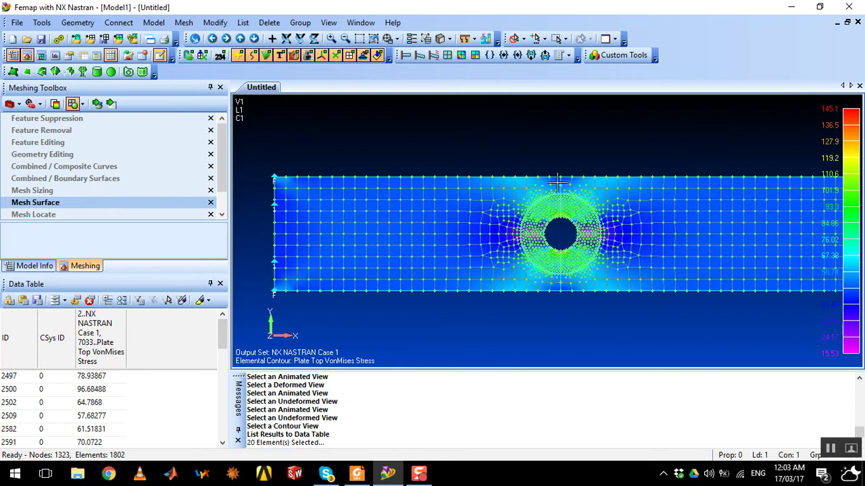
Examine the listed Plate Top VonMises Stress values for all reported elements in the Data Table
scroll(149, 409, "down", 5)
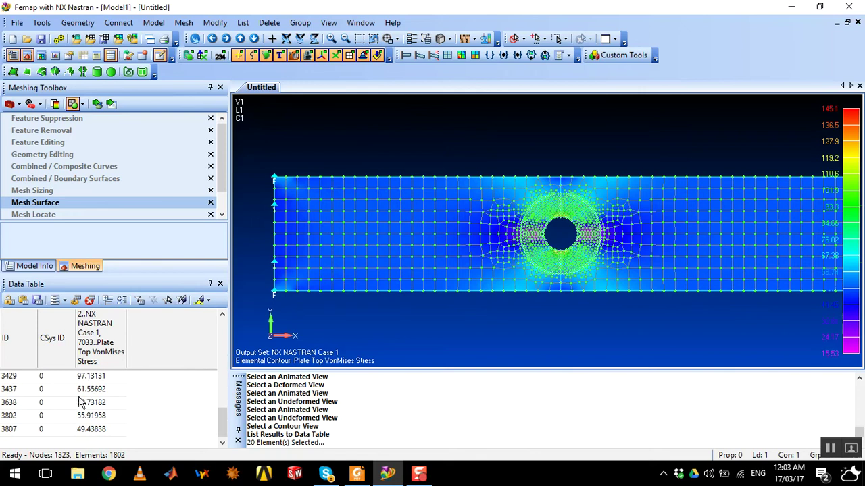
scroll(81, 403, "up", 5)
scroll(84, 404, "down", 5)
scroll(88, 404, "up", 5)
scroll(75, 374, "down", 5)
scroll(77, 375, "up", 5)
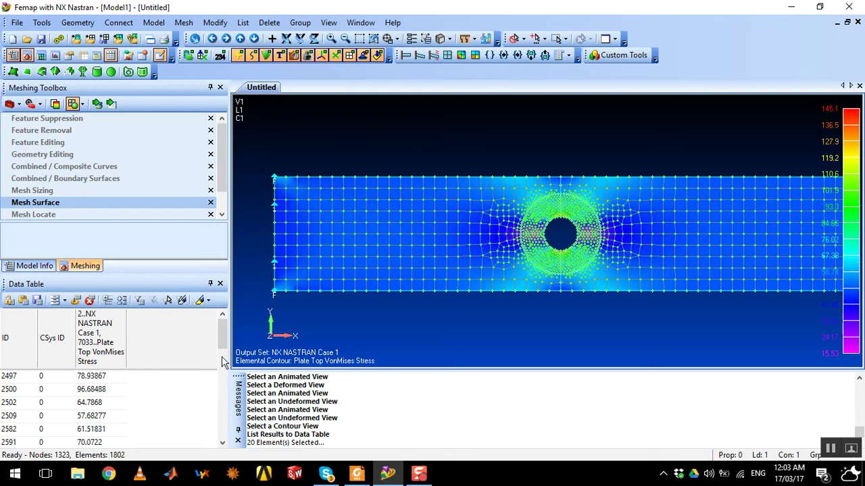
mouse_move(222, 333)
left_mouse_down()
mouse_move(223, 422)
mouse_move(233, 337)
mouse_move(224, 331)
left_mouse_up()
left_click_drag(223, 336, 200, 329)
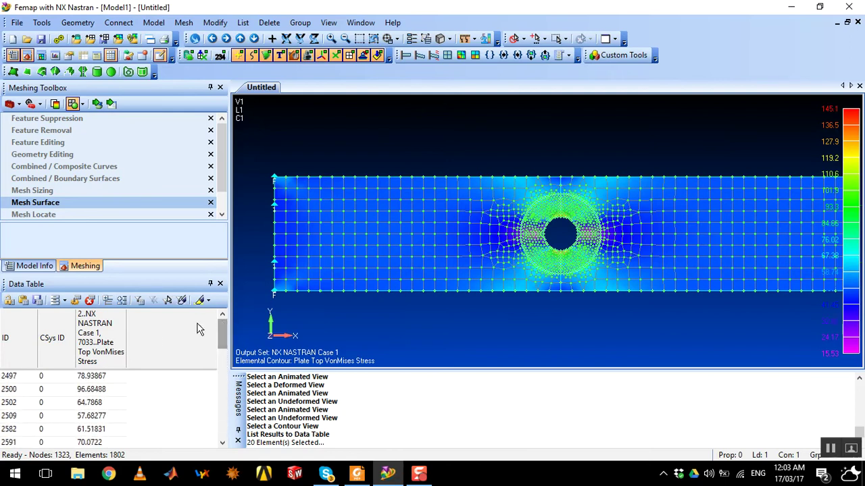
Save the Data Table to the Desktop as Comma Separated Text (*.csv) with the file name test 1
left_click(37, 302)
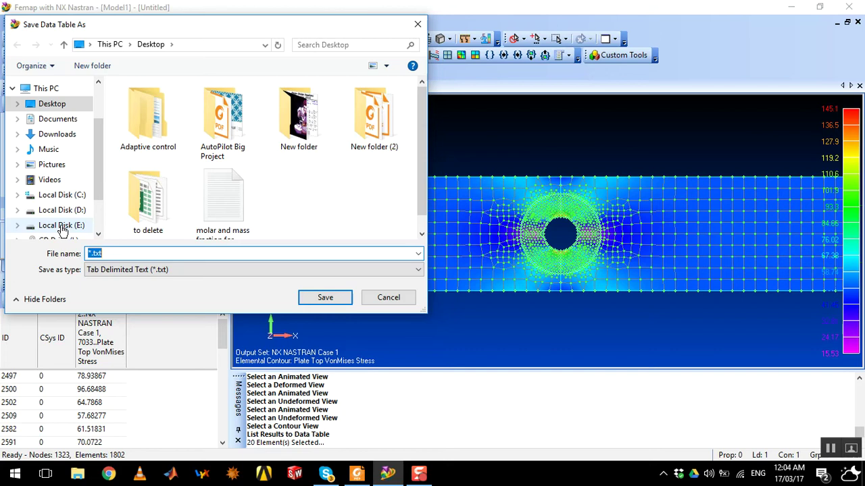
left_click(171, 270)
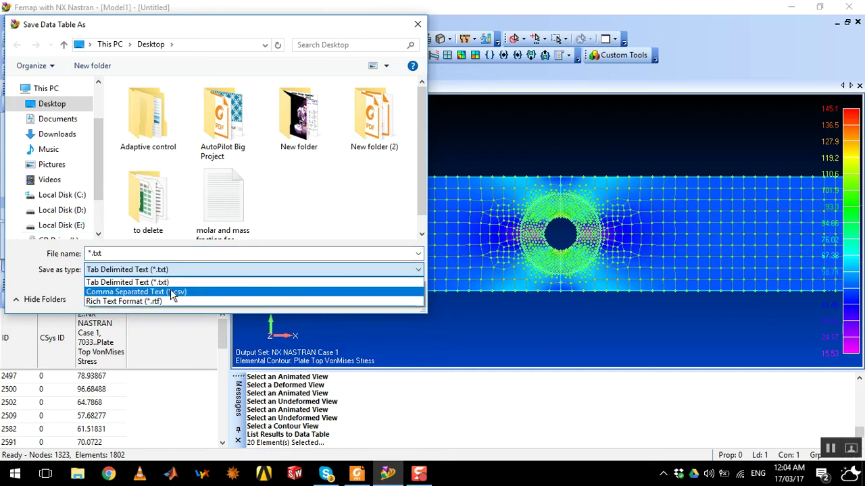
left_click(171, 294)
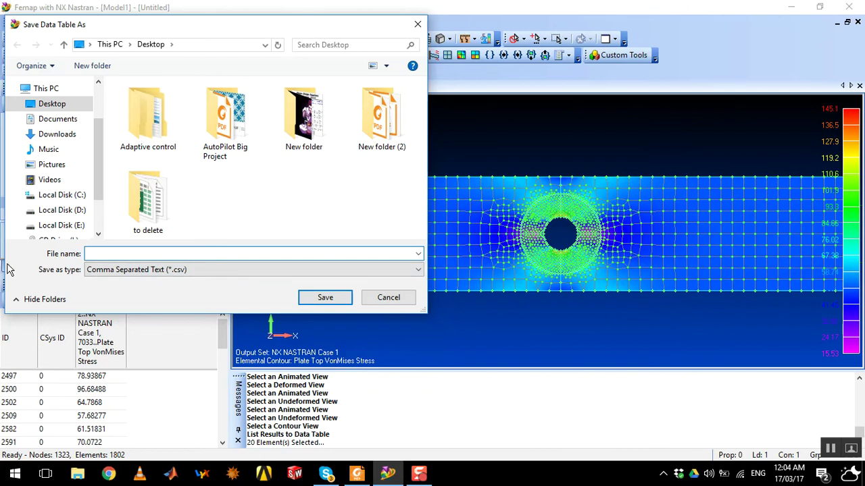
type("test 1")
left_click(315, 294)
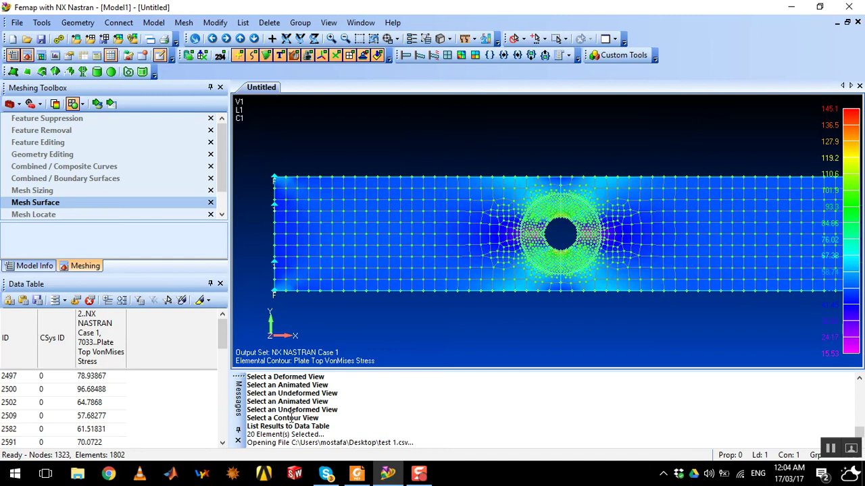
Switch to the desktop and open the exported test 1 file in Excel
left_click(794, 6)
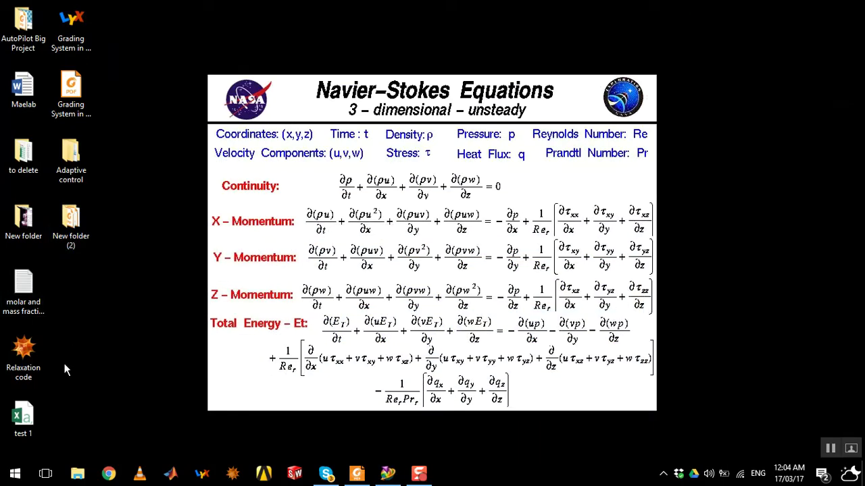
double_click(22, 416)
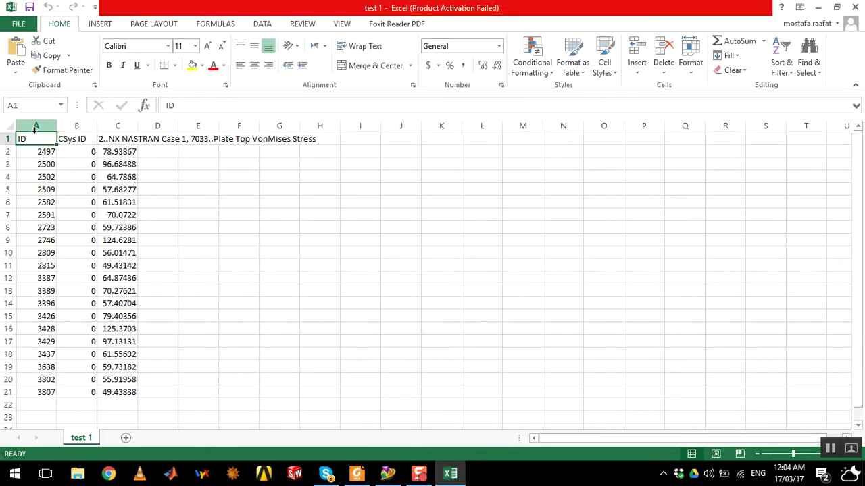
left_click(562, 358)
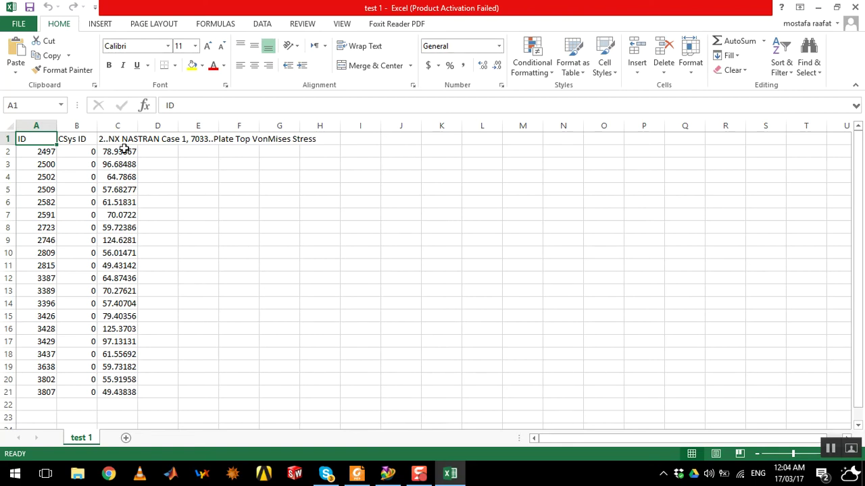
left_click_drag(118, 152, 121, 393)
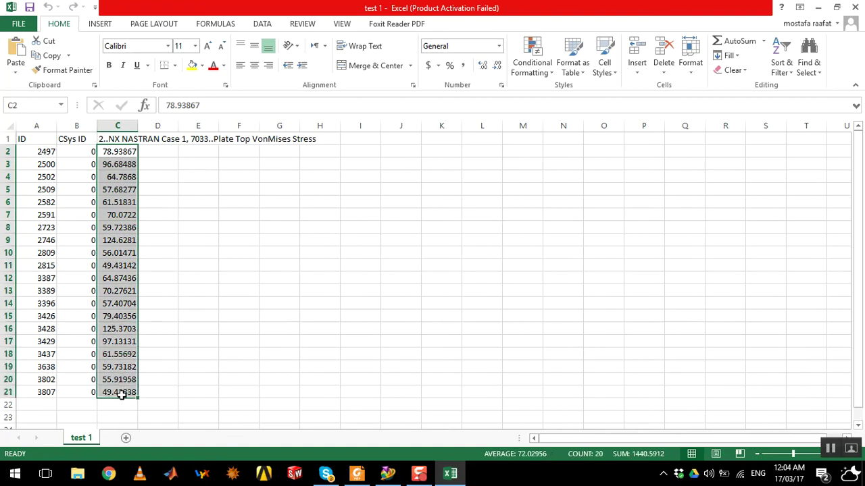
right_click(116, 363)
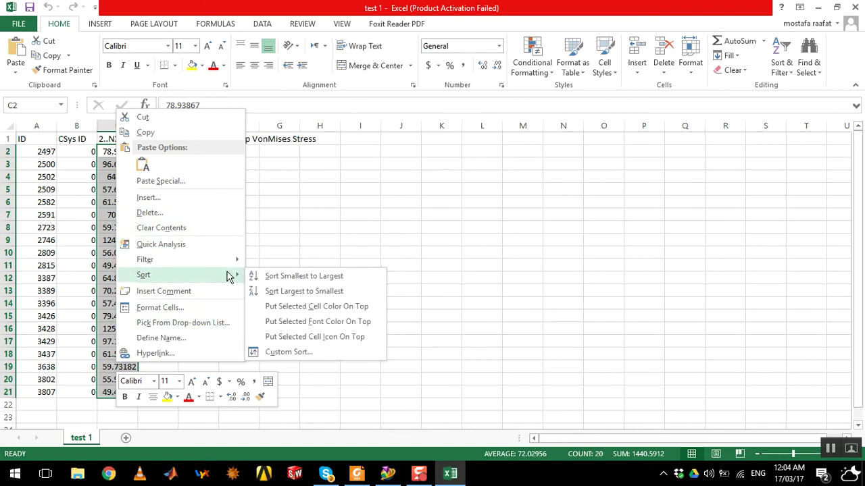
left_click(42, 152)
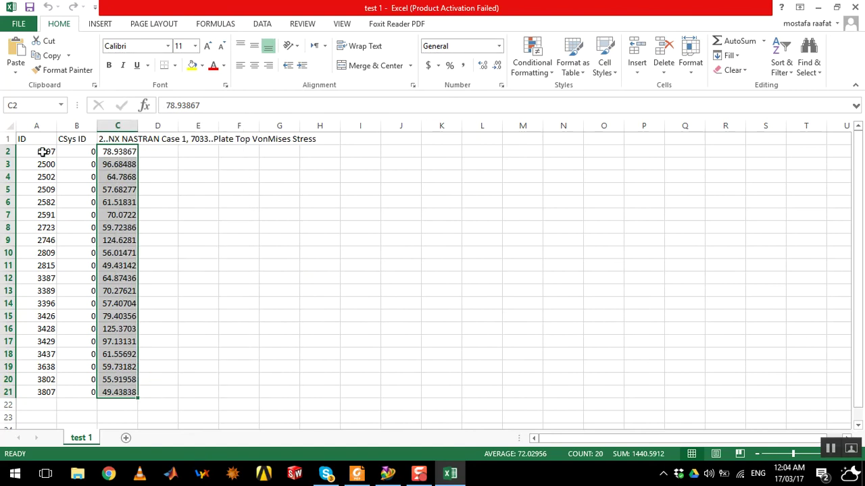
left_click(37, 148)
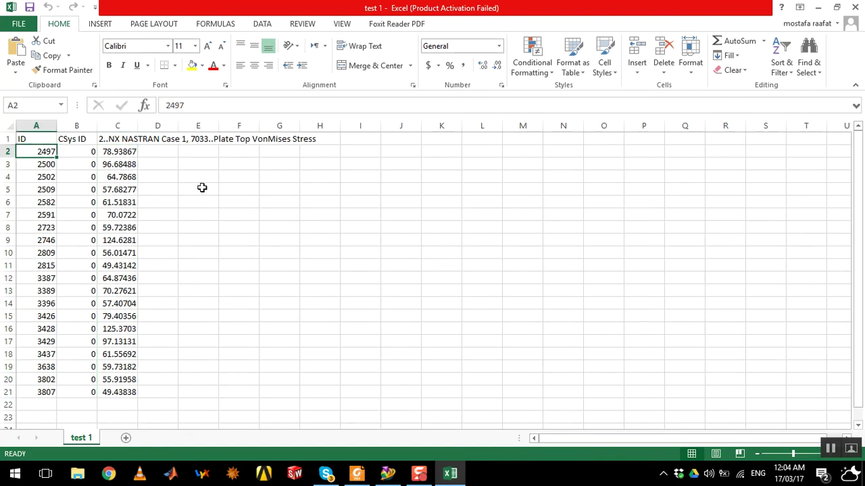
Sort the von Mises stresses in C2:C21 from smallest to largest, expanding the selection to include the adjacent columns
left_click_drag(118, 152, 118, 392)
right_click(136, 295)
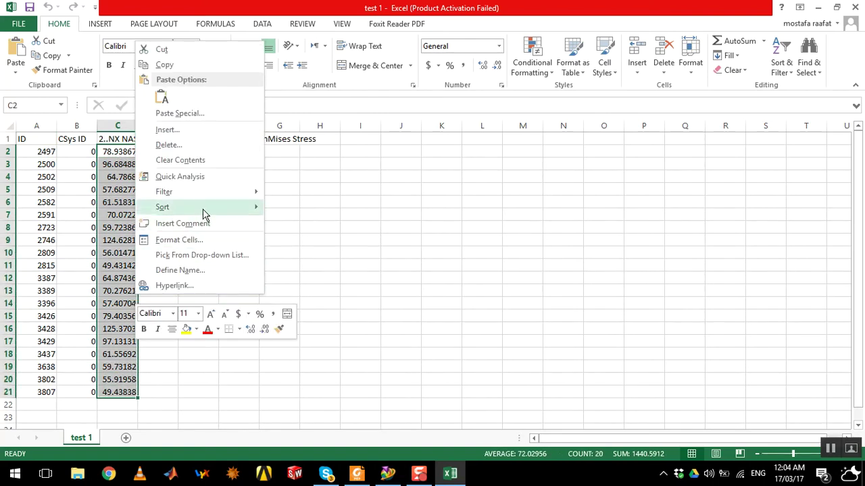
mouse_move(202, 210)
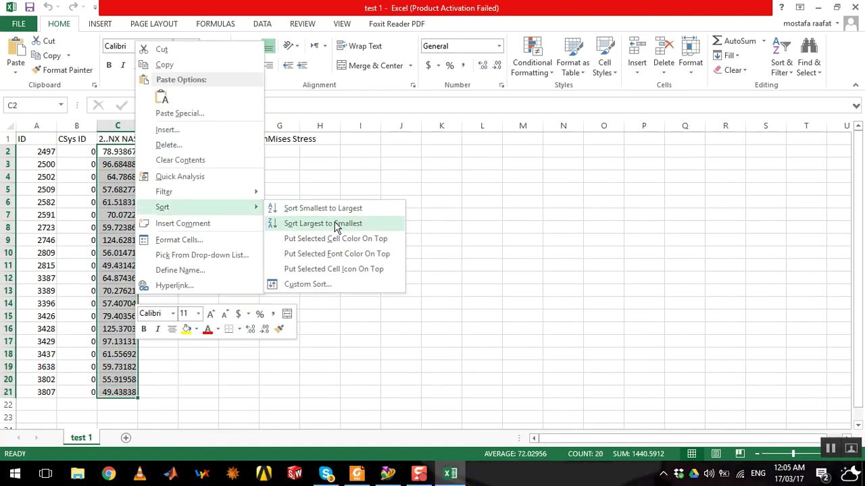
left_click(334, 212)
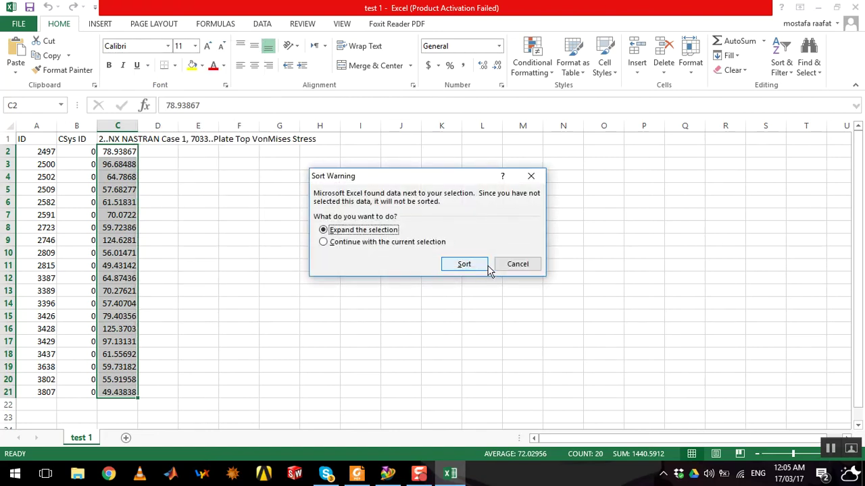
left_click(463, 264)
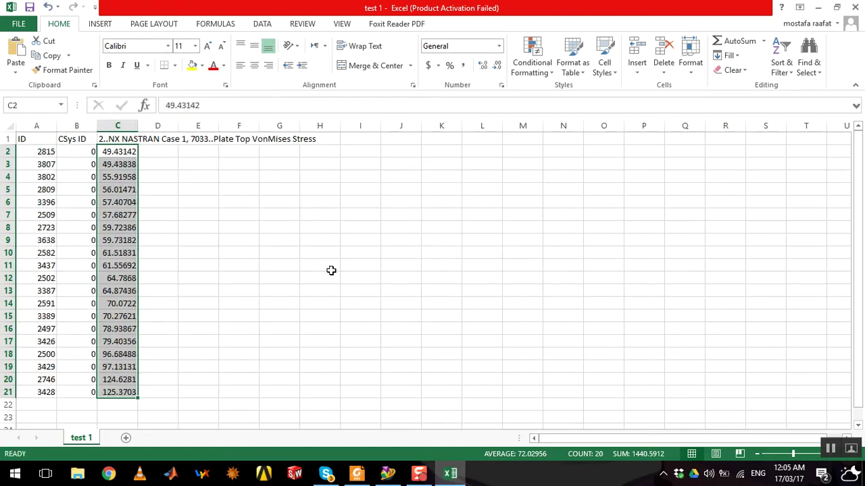
left_click(111, 214)
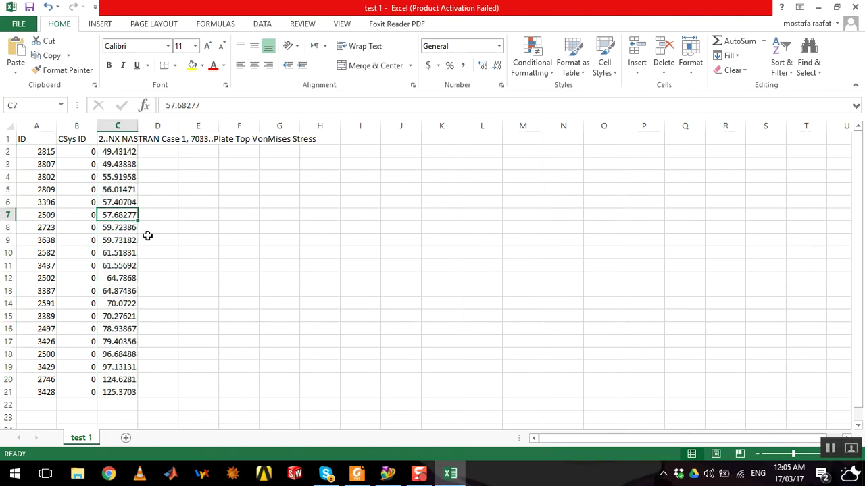
Insert a 2-D line chart of the sorted stresses in C2:C21 and move it slightly closer to the data
left_click_drag(119, 151, 117, 392)
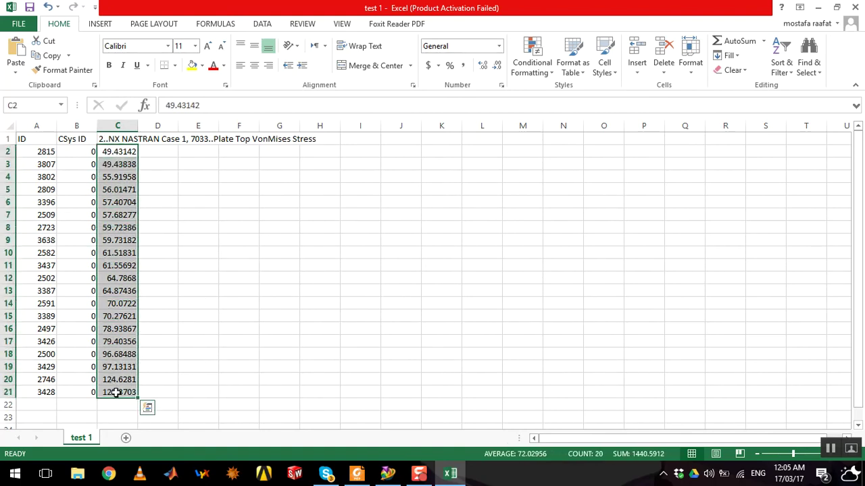
left_click(97, 24)
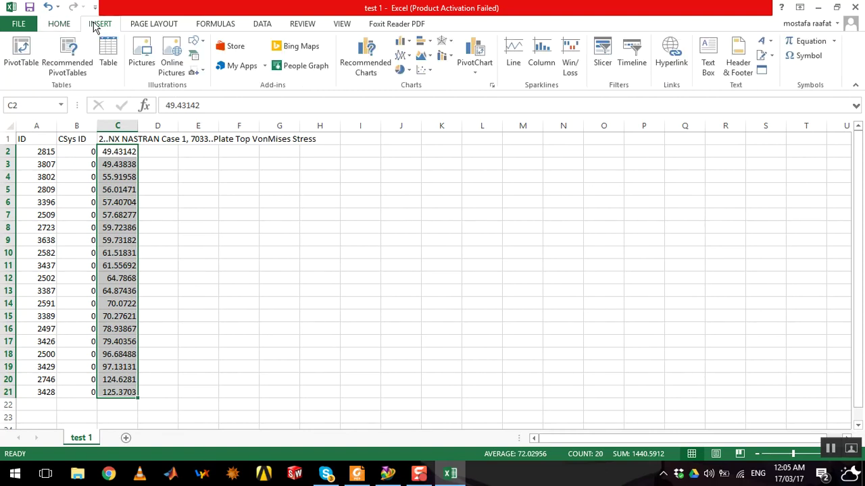
left_click(408, 55)
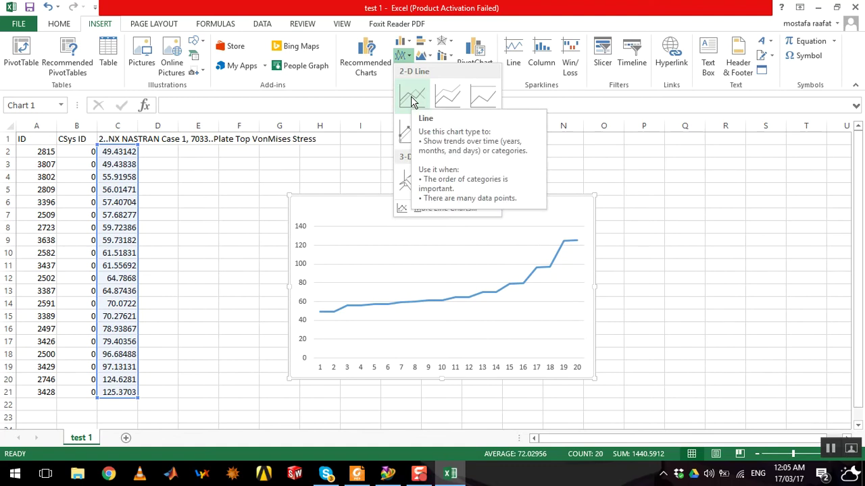
left_click(412, 100)
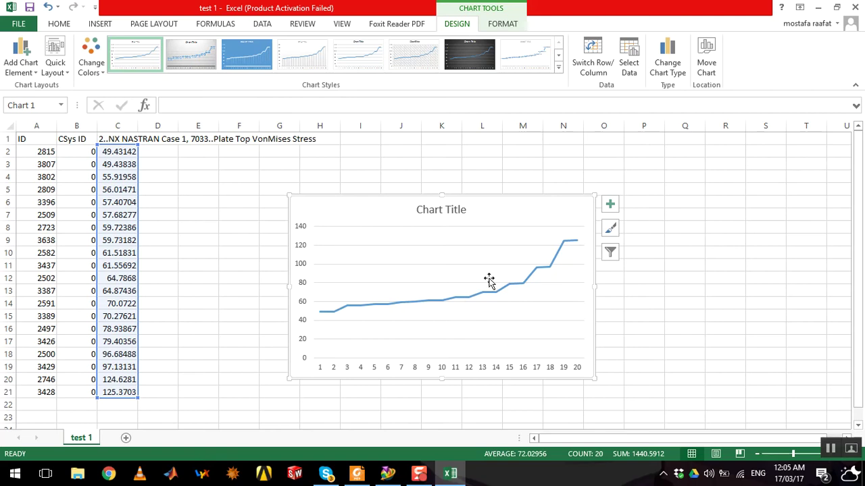
mouse_move(489, 216)
left_mouse_down()
mouse_move(480, 172)
mouse_move(523, 124)
mouse_move(473, 215)
left_mouse_up()
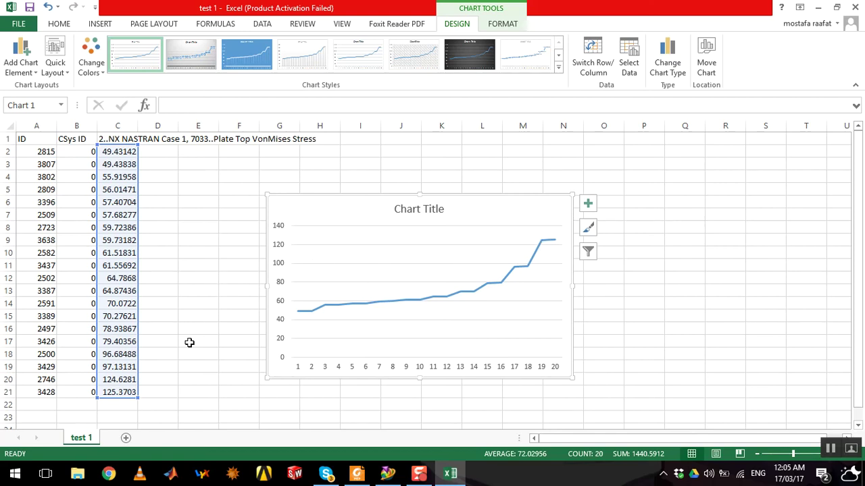
Switch to Foxit Reader and review the theoretical hole stress distribution in Analysis of Aerospace Structures.pdf to compare with the chart
left_click(357, 474)
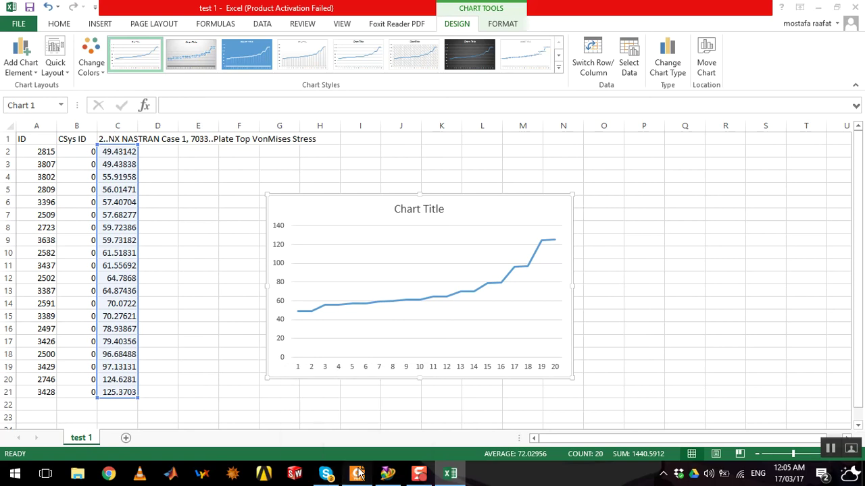
left_click(162, 106)
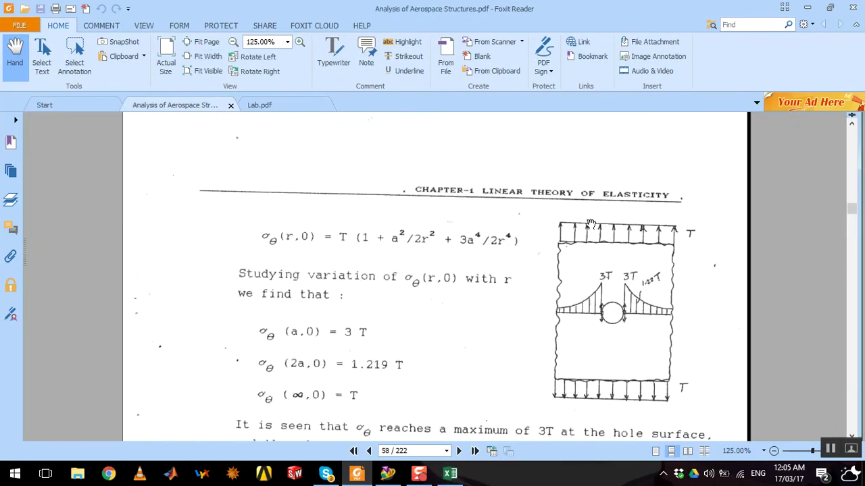
scroll(715, 319, "up", 1)
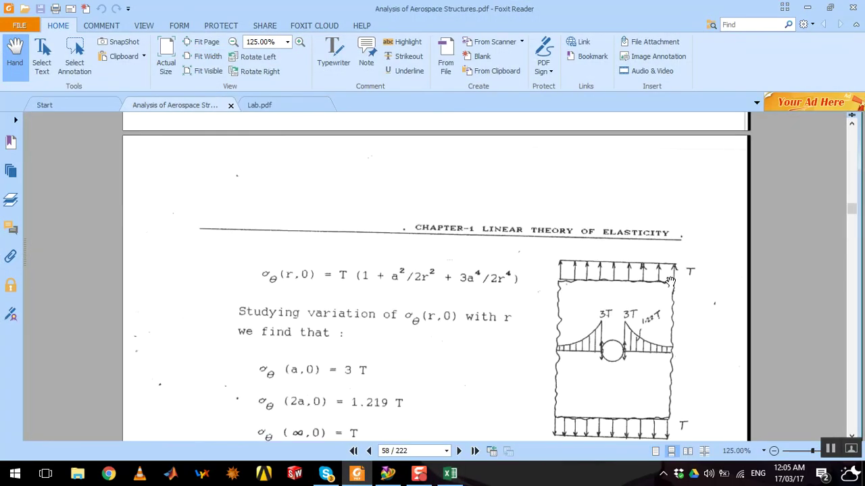
left_click(809, 7)
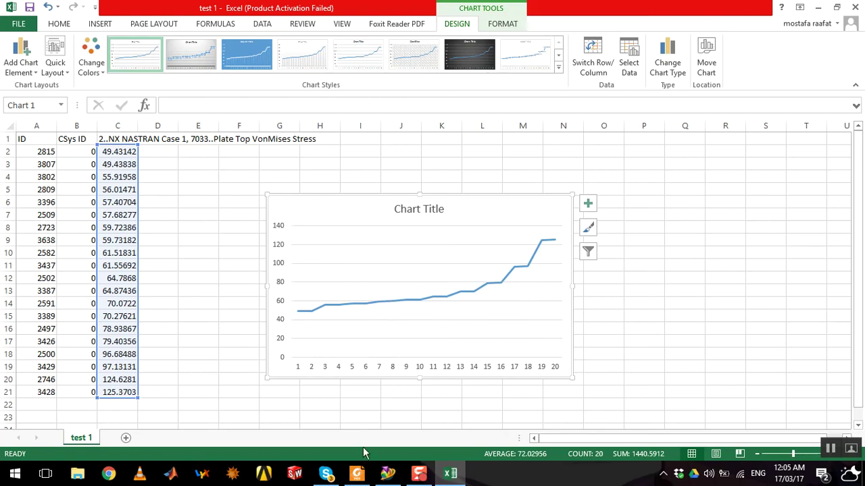
Switch back to Femap and inspect the von Mises stress contour around the hole and along the plate
left_click(387, 472)
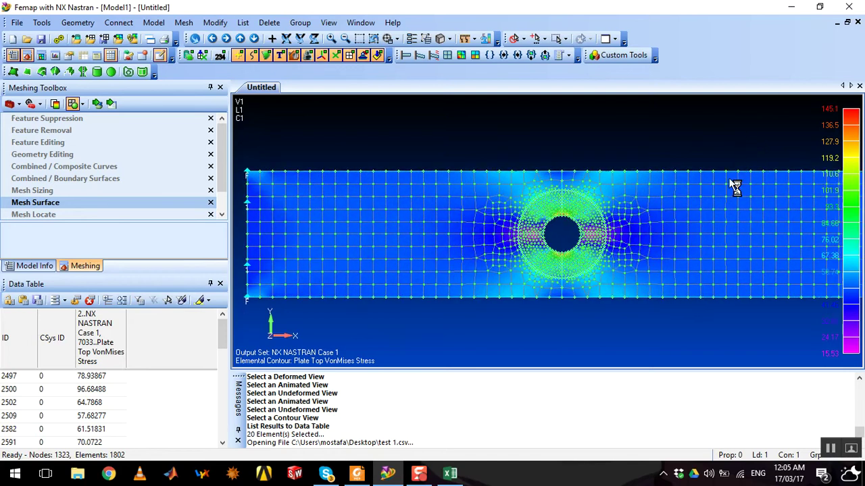
scroll(669, 229, "up", 5)
scroll(662, 230, "down", 5)
scroll(665, 230, "up", 1)
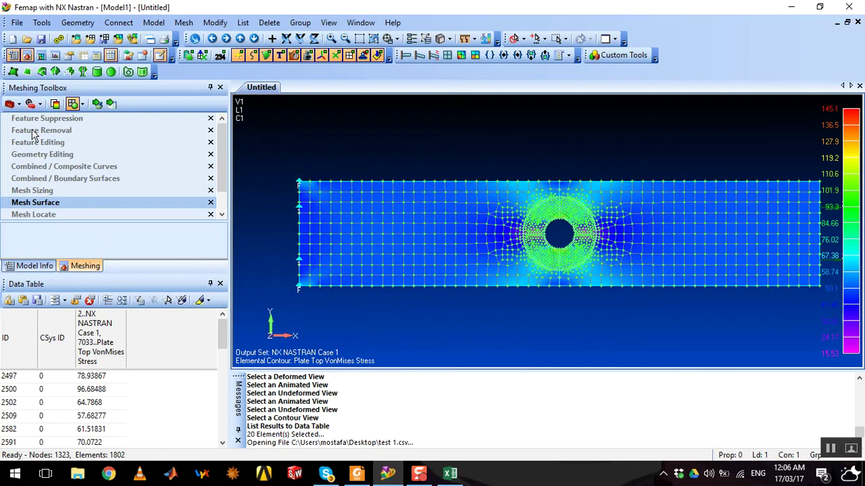
Remesh the four quarter-ring surfaces around the central hole with a mesh size of 1, using Size All, Connect
left_click(37, 205)
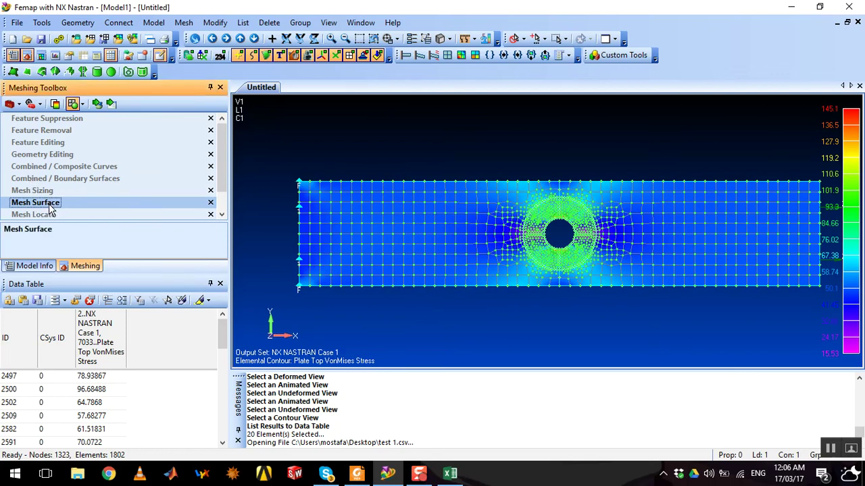
left_click(55, 213)
left_click(45, 193)
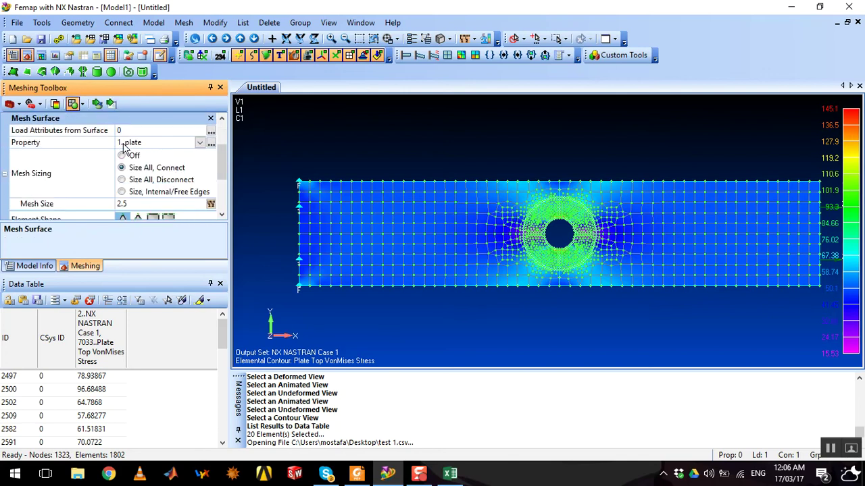
scroll(125, 148, "down", 3)
scroll(131, 146, "up", 2)
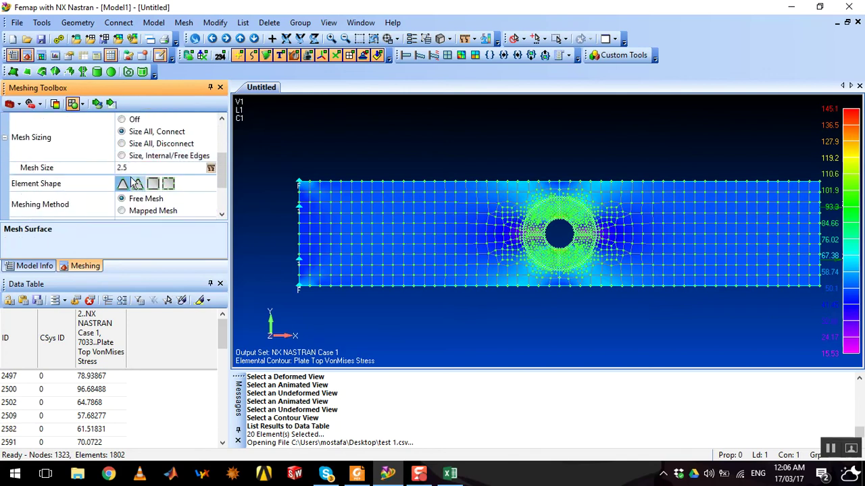
left_click(133, 168)
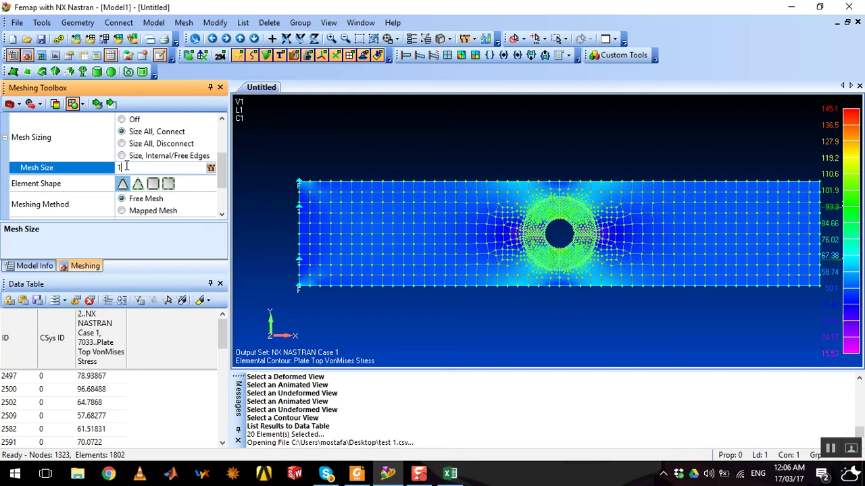
left_click(98, 105)
left_click(430, 193)
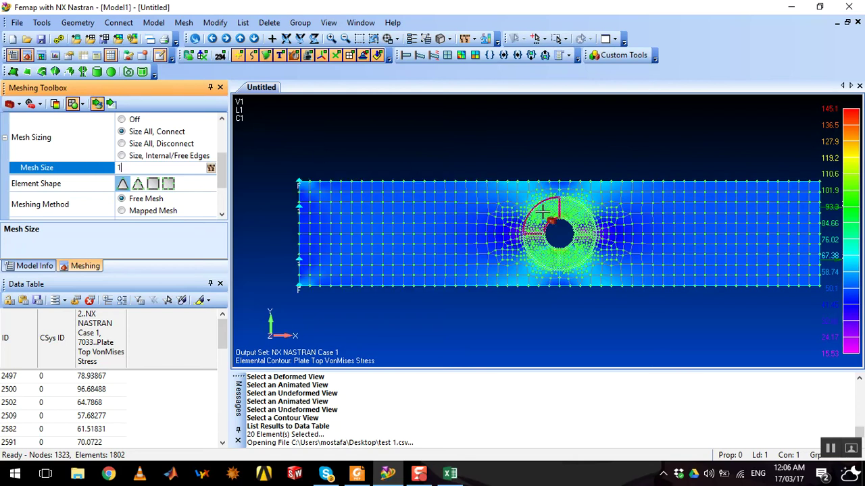
left_click(587, 224)
left_click(581, 256)
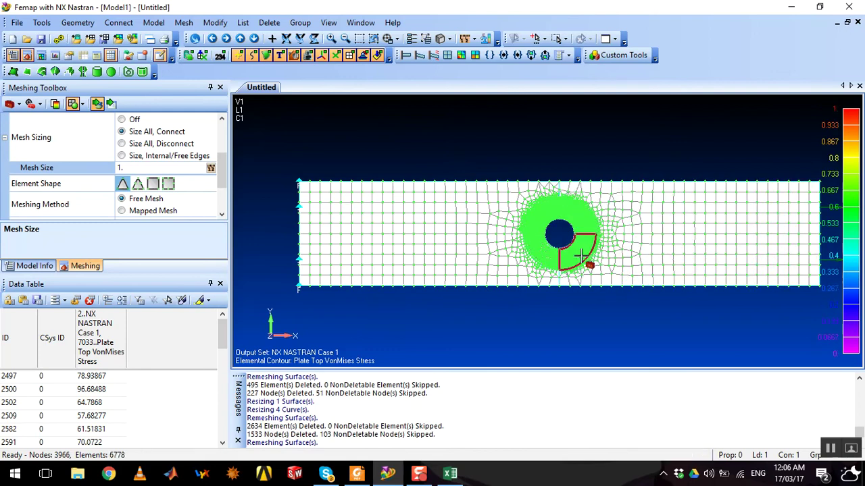
left_click(541, 251)
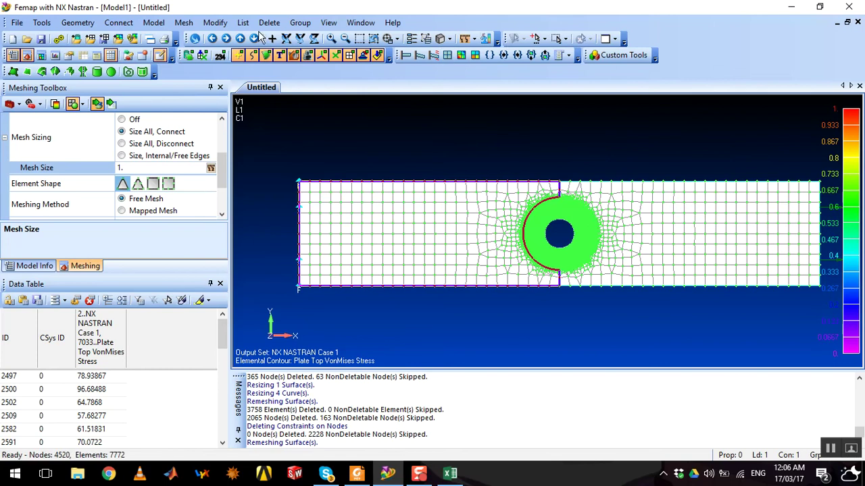
Examine the refined mesh around the hole and its transition into the rest of the plate, and end surface remeshing
left_click(331, 38)
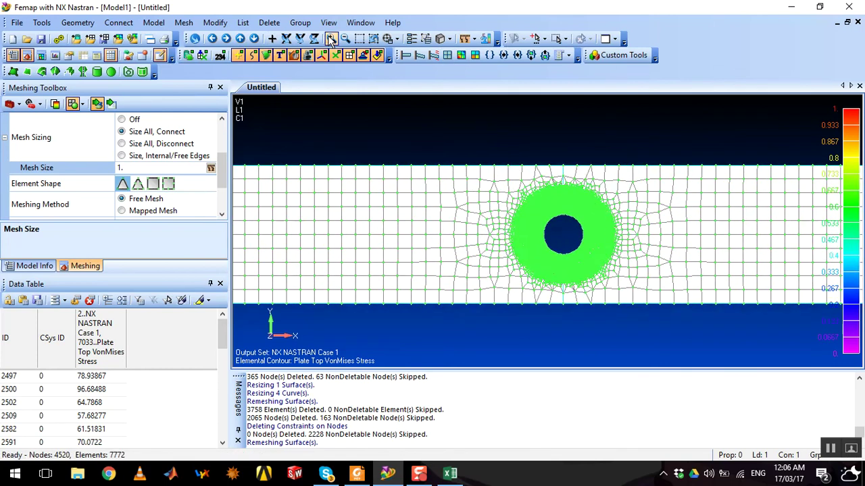
left_click(331, 38)
left_click(331, 39)
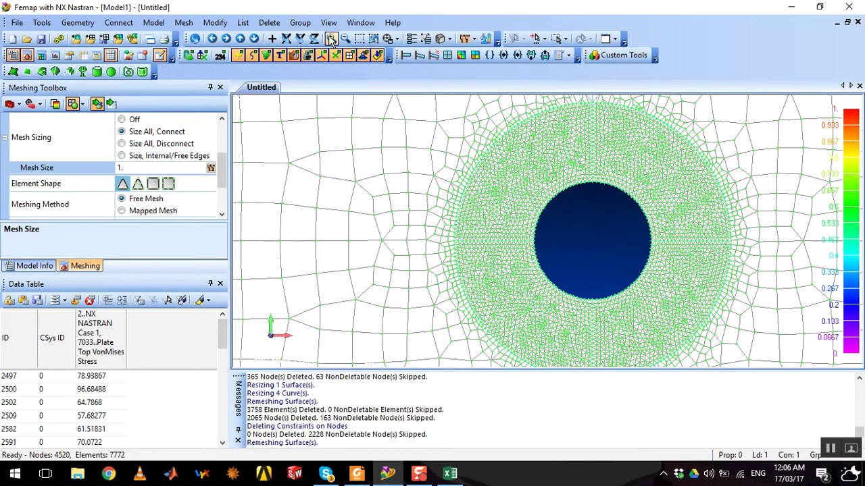
left_click(345, 38)
left_click(346, 38)
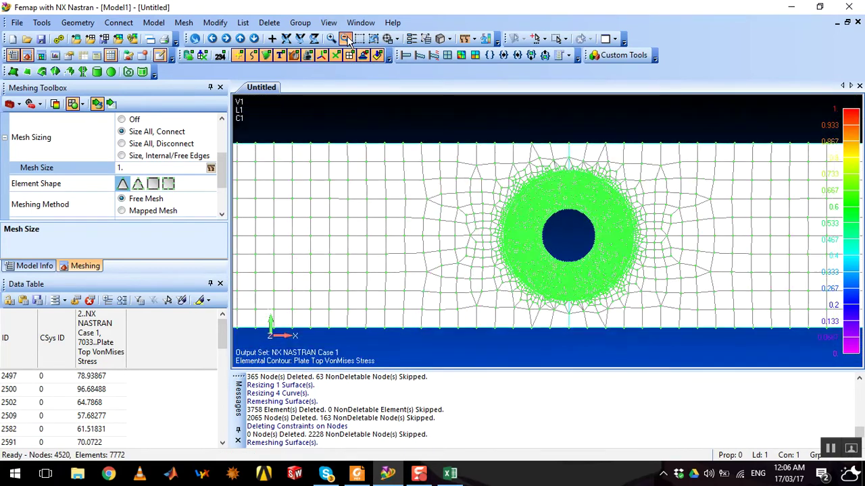
left_click(346, 38)
left_click(345, 38)
left_click(346, 38)
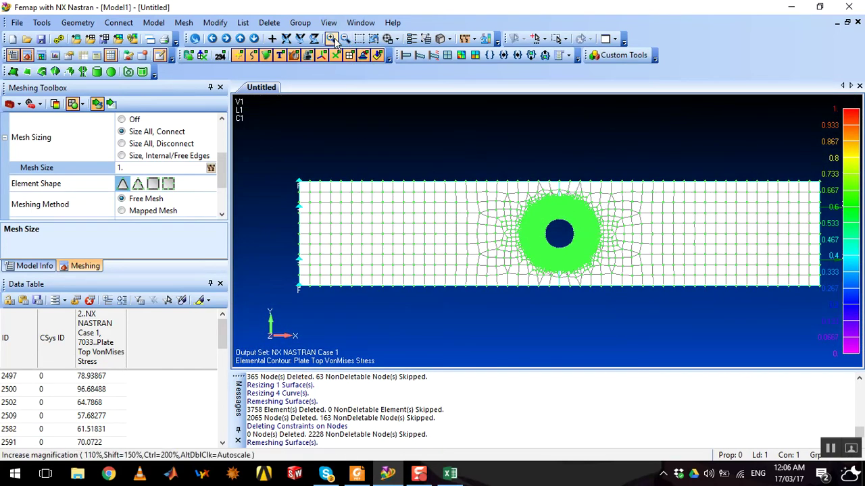
left_click(334, 40)
left_click(346, 39)
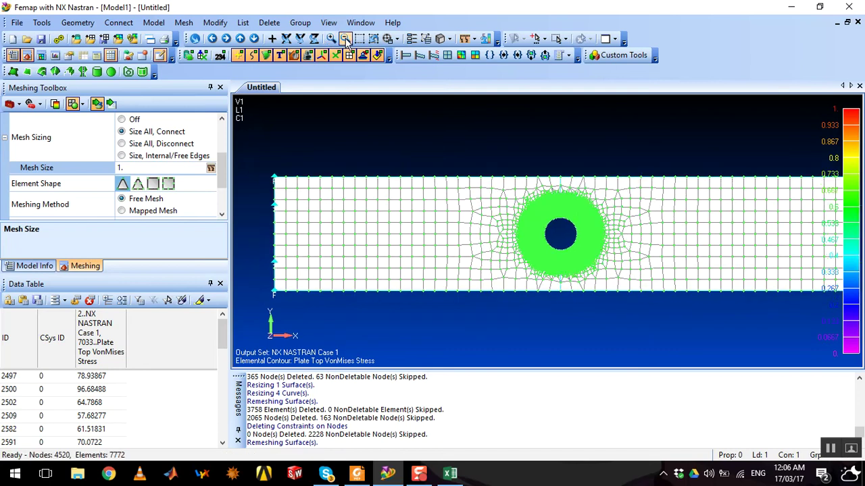
left_click(345, 39)
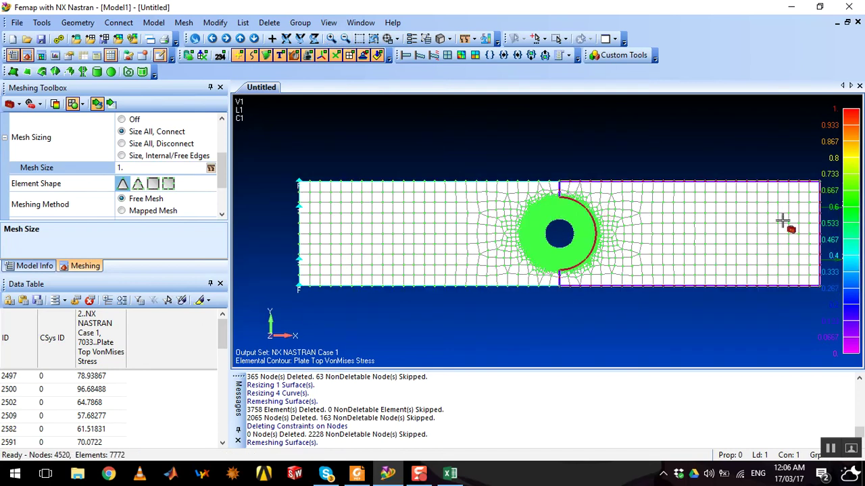
left_click(525, 260)
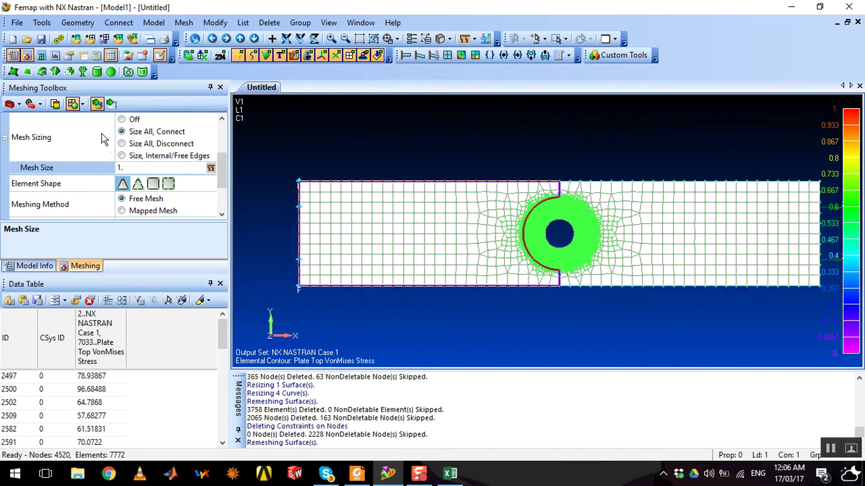
left_click(97, 103)
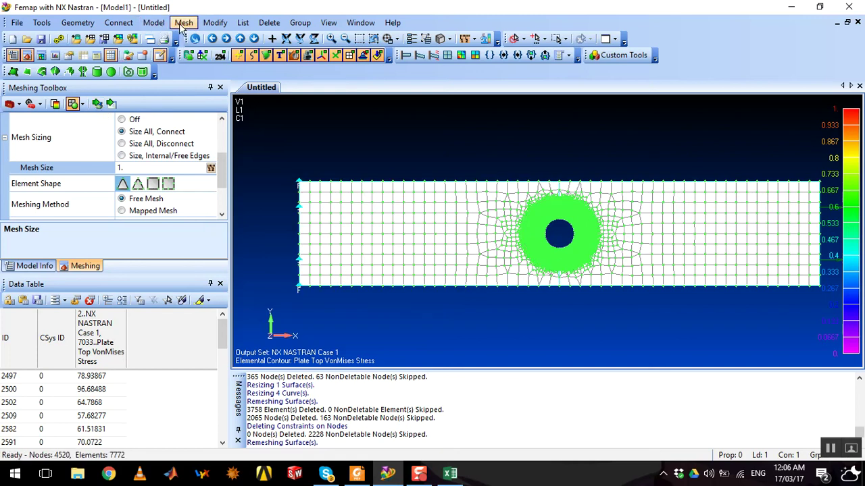
Create an NX Nastran static analysis set titled analysis 2, run it, and close the analysis monitor once the results are loaded
left_click(154, 22)
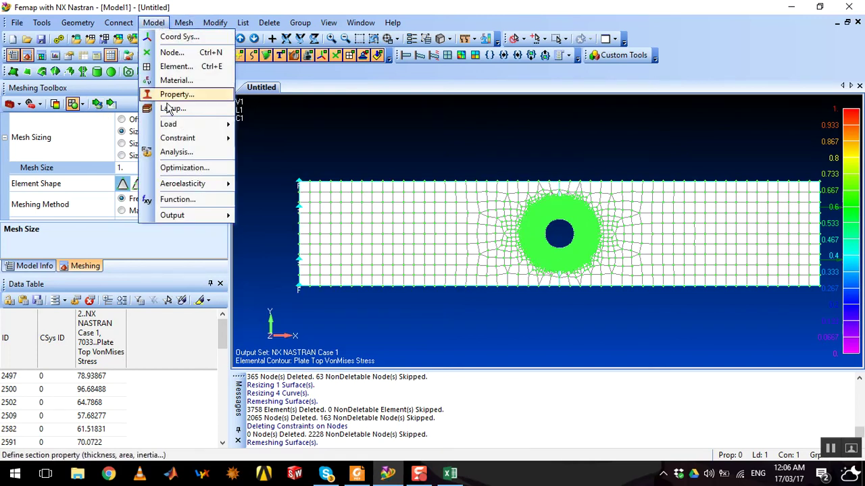
left_click(183, 152)
left_click(537, 329)
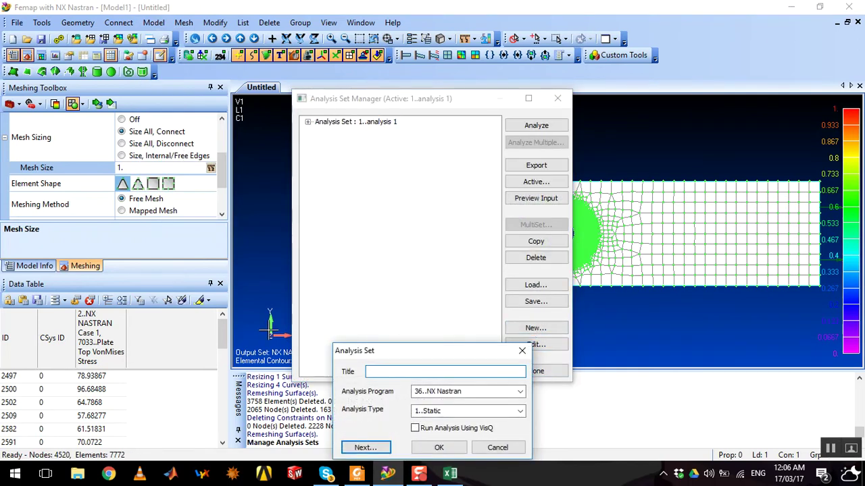
type("analysi")
left_click(438, 447)
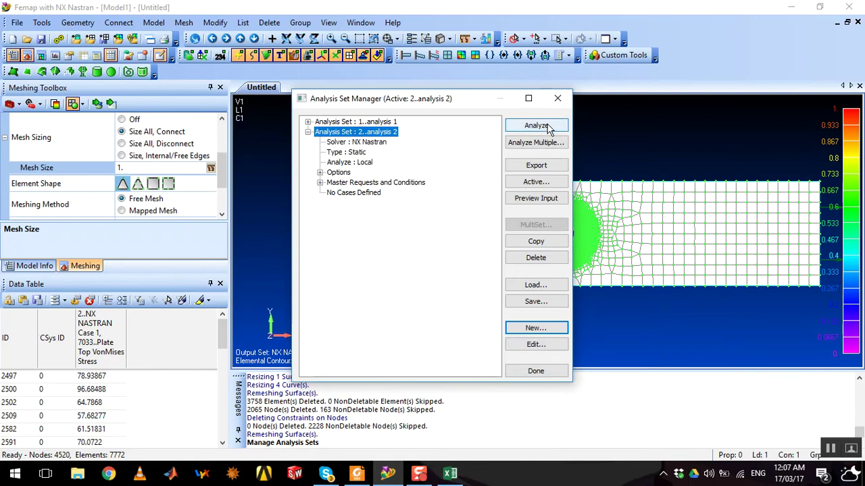
left_click(536, 125)
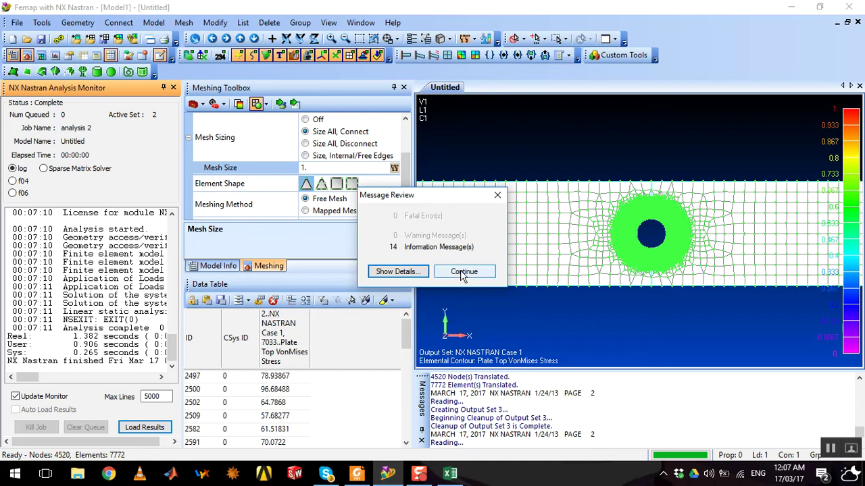
left_click(464, 273)
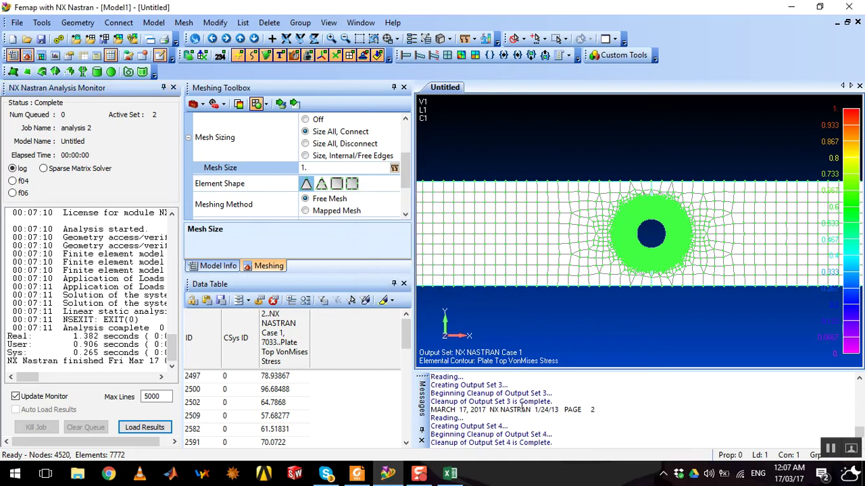
left_click(173, 88)
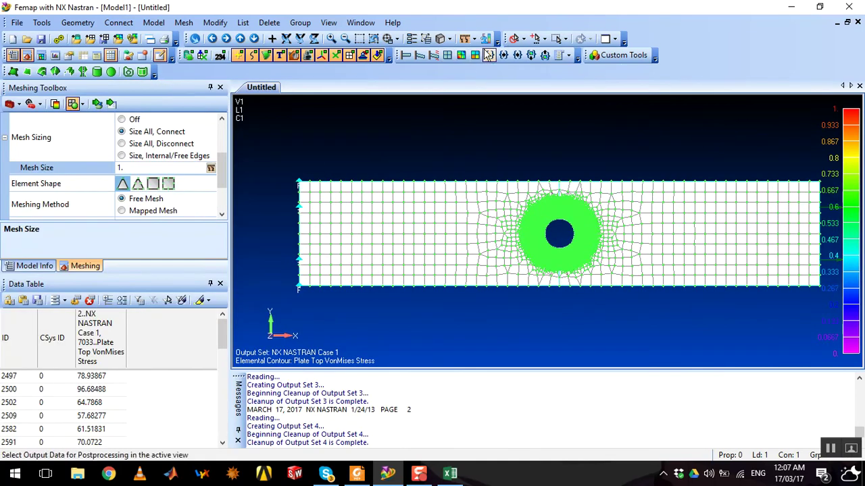
View the animated deformation of the remeshed plate and return to the undeformed view
left_click(434, 57)
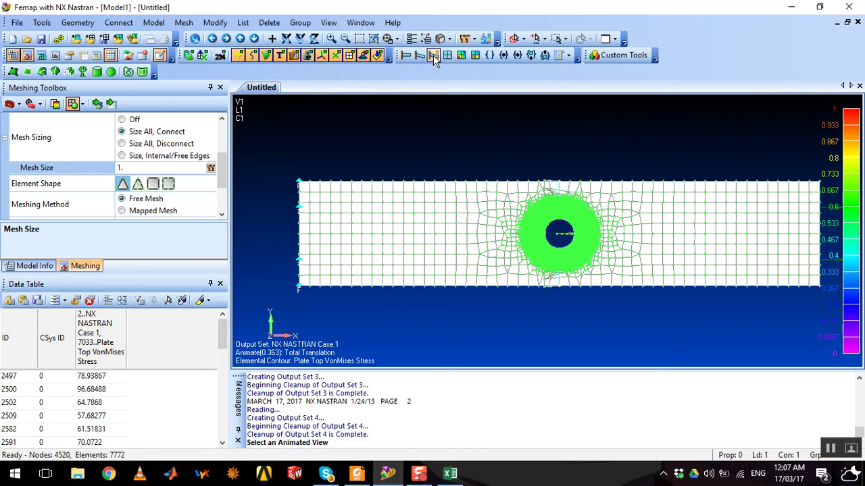
left_click(418, 56)
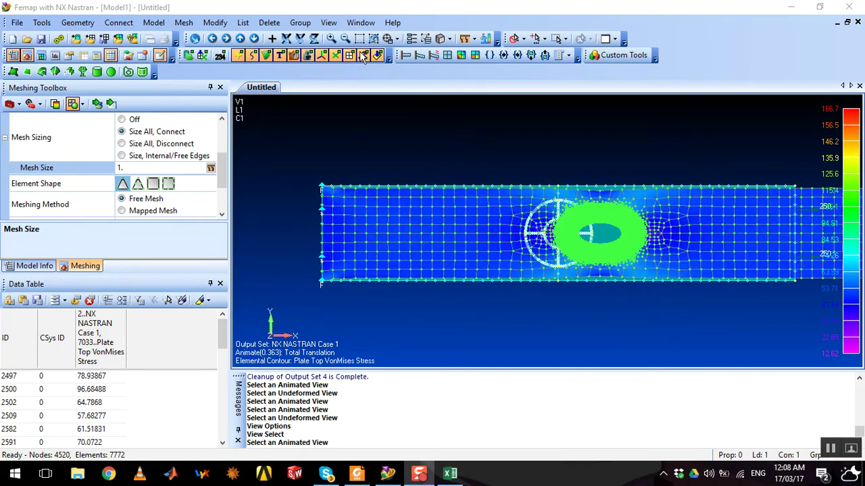
left_click(405, 56)
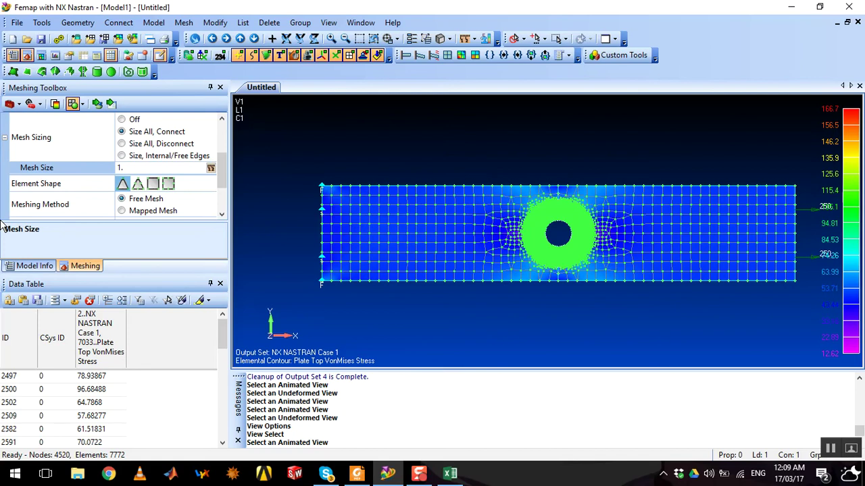
View output set 4..NX NASTRAN Case 1 in Deform style with the Plate Top VonMises Stress contour, and restore the undeformed view
key("F5")
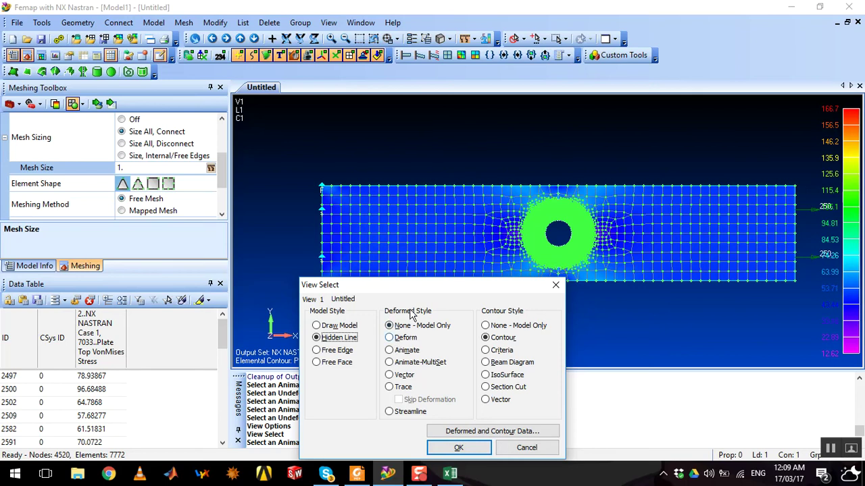
left_click(396, 338)
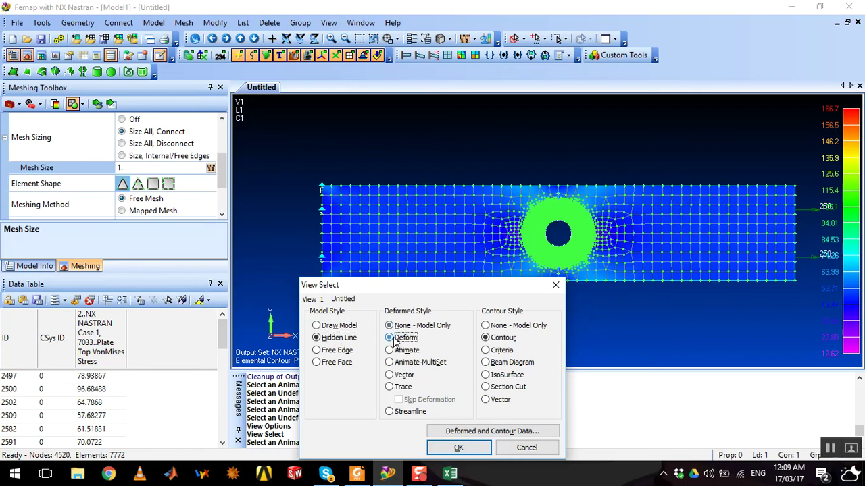
left_click(502, 432)
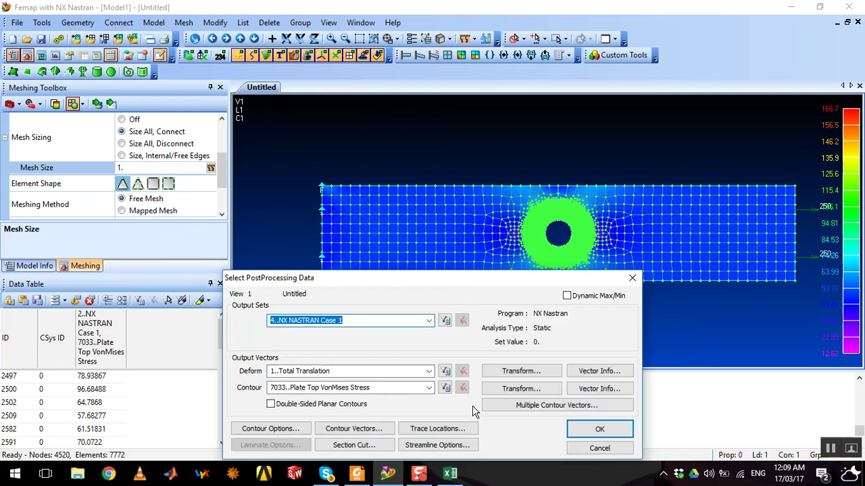
left_click(428, 320)
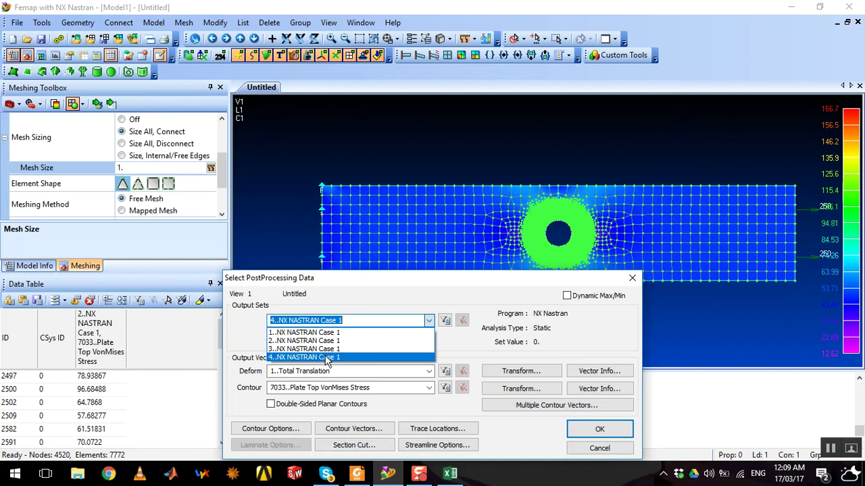
left_click(325, 356)
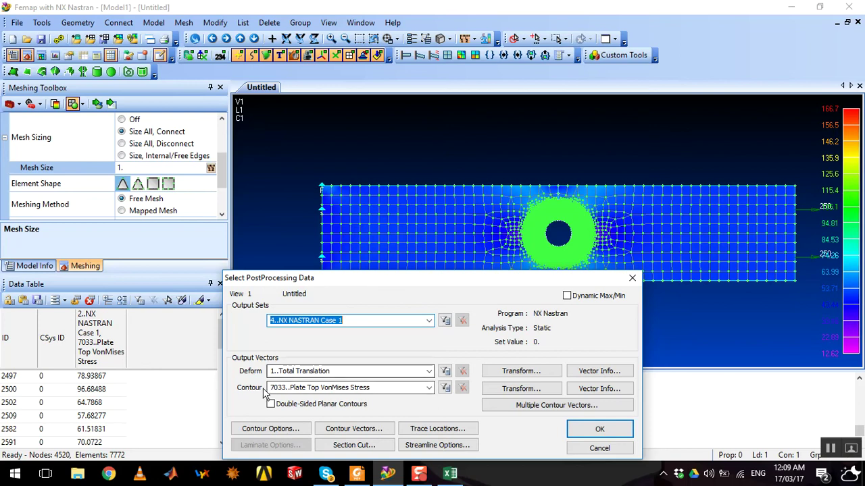
left_click(599, 429)
left_click(459, 446)
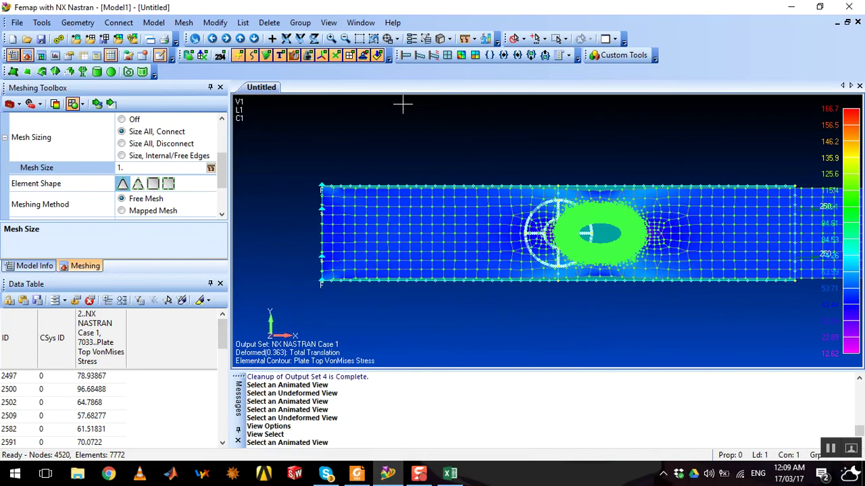
left_click(433, 56)
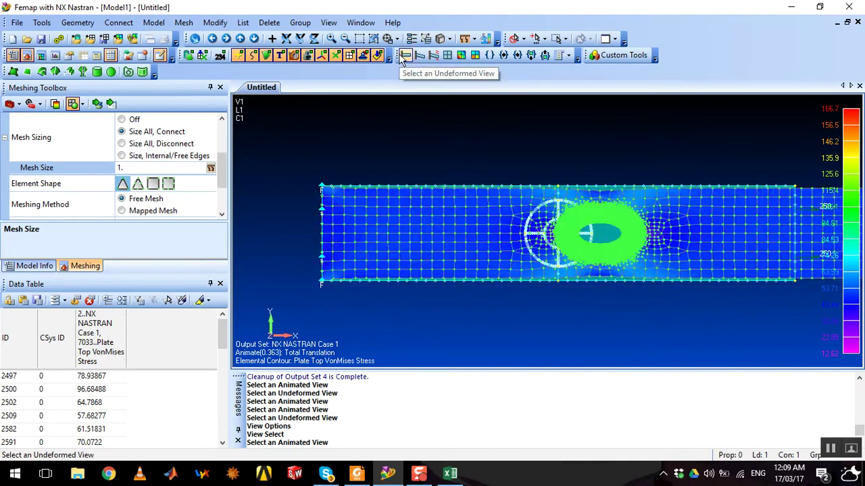
left_click(404, 57)
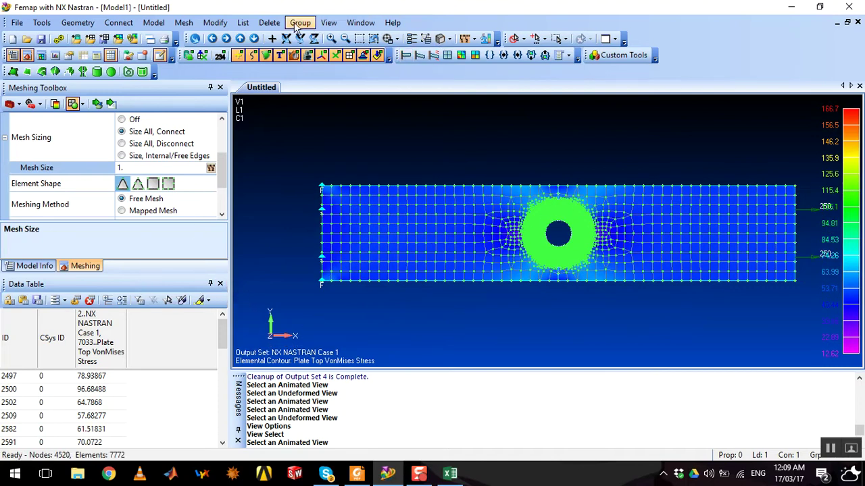
List results to the data table from output set 4..NX NASTRAN Case 1, filtering by Stress and choosing Plate Top VonMises Stress
left_click(243, 22)
mouse_move(281, 88)
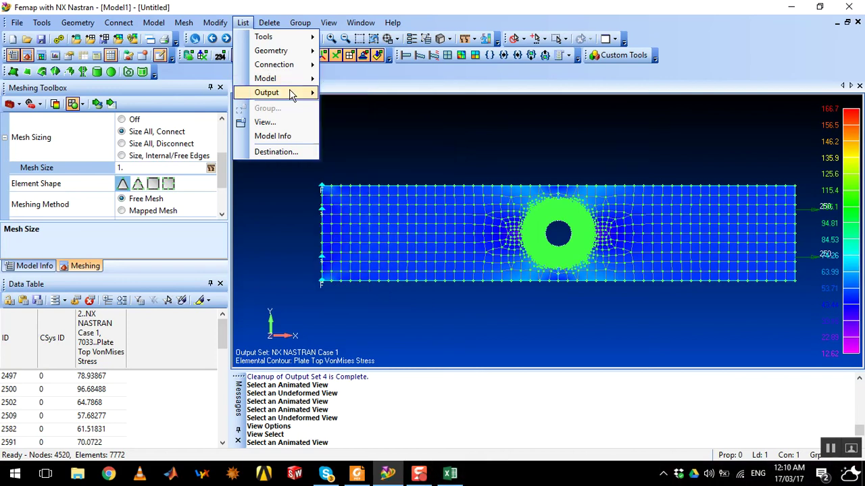
left_click(345, 137)
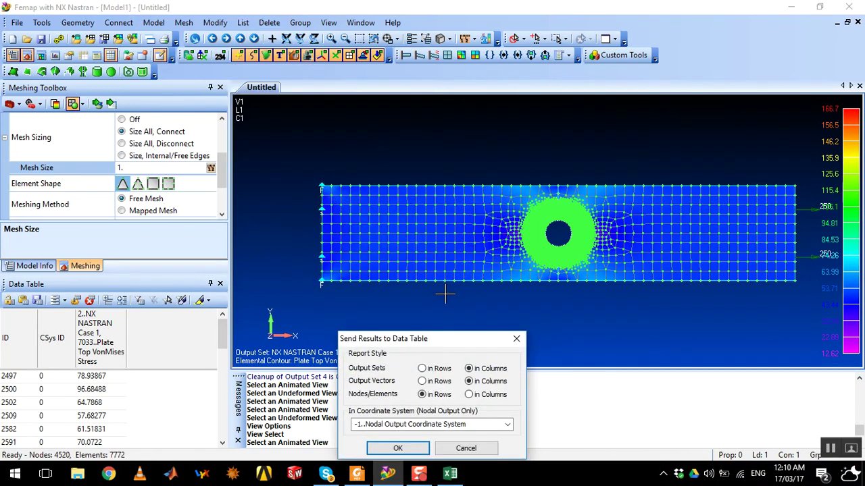
left_click(397, 448)
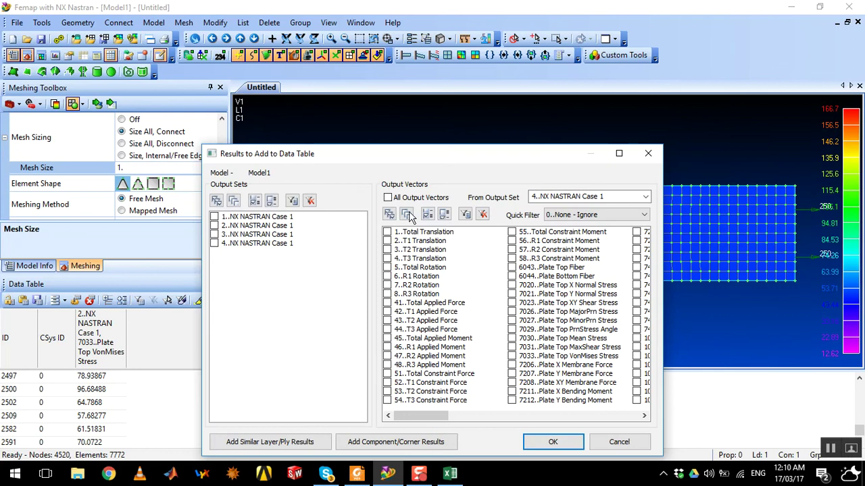
left_click(594, 215)
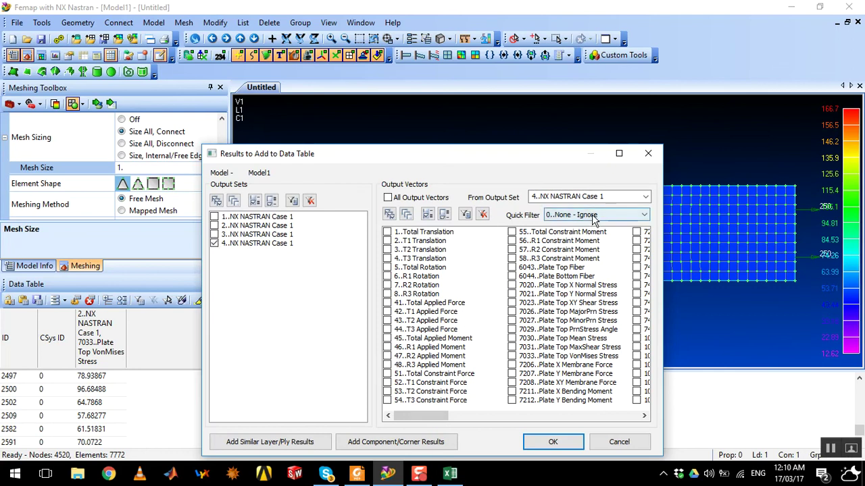
left_click(566, 292)
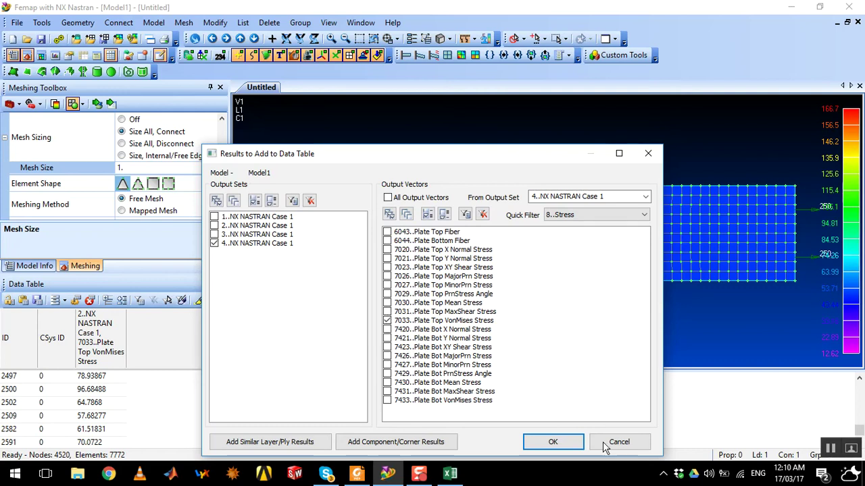
left_click(552, 441)
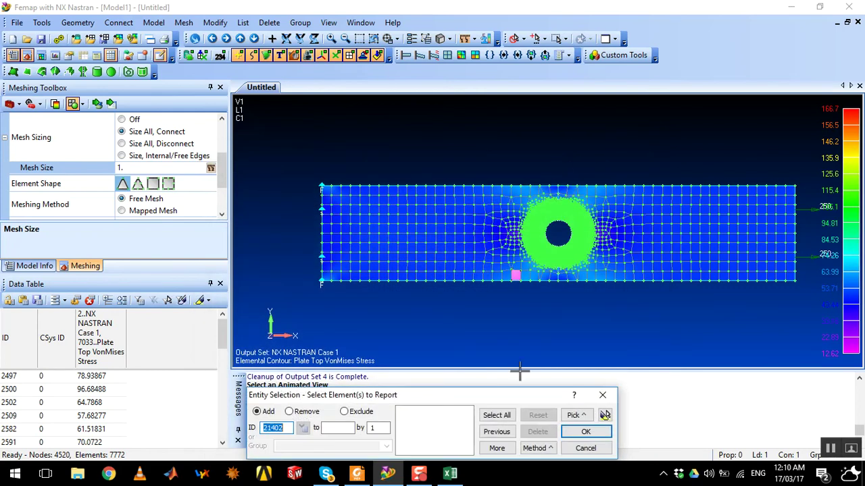
Report the elements on curves 27 and 20, running from the plate's upper edge to the hole, in the data table
left_click(537, 448)
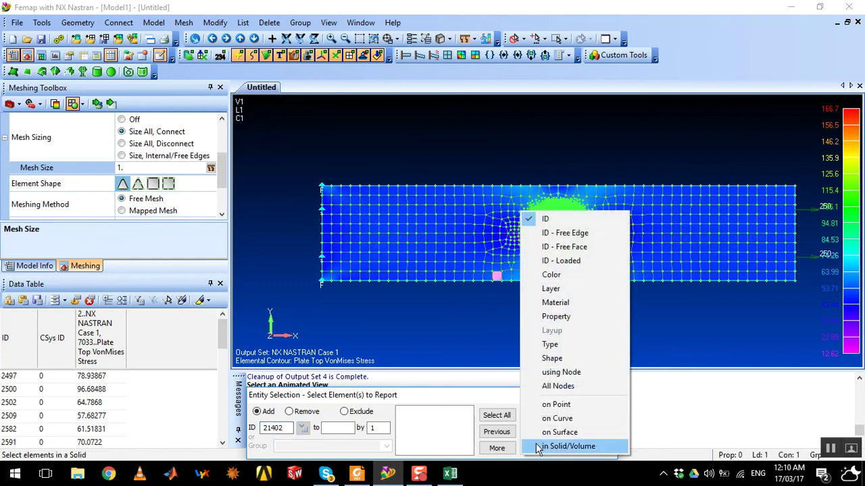
left_click(565, 419)
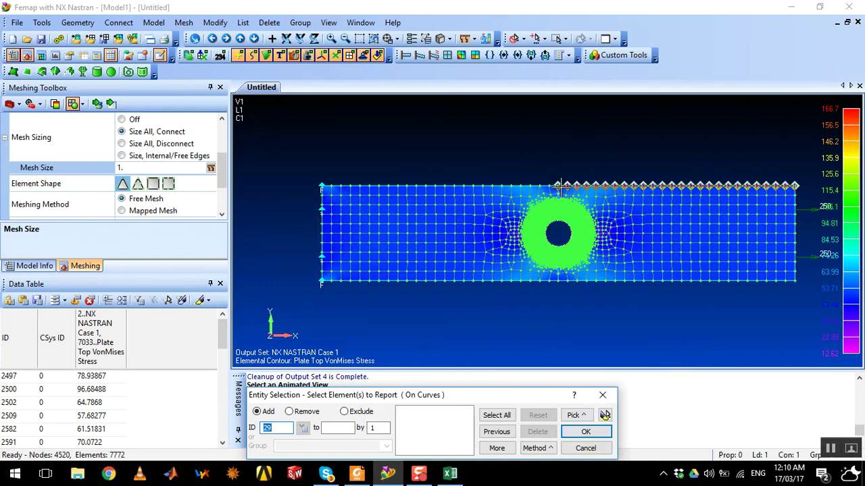
left_click(558, 191)
type("20")
key("Return")
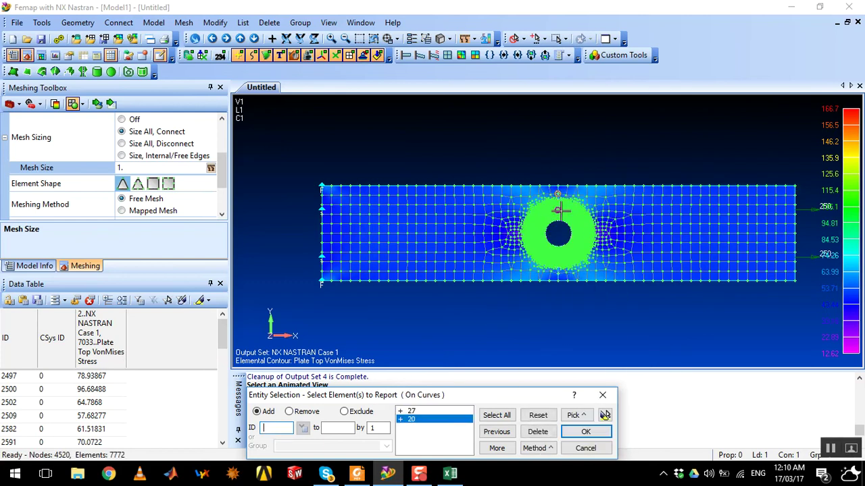
left_click(586, 433)
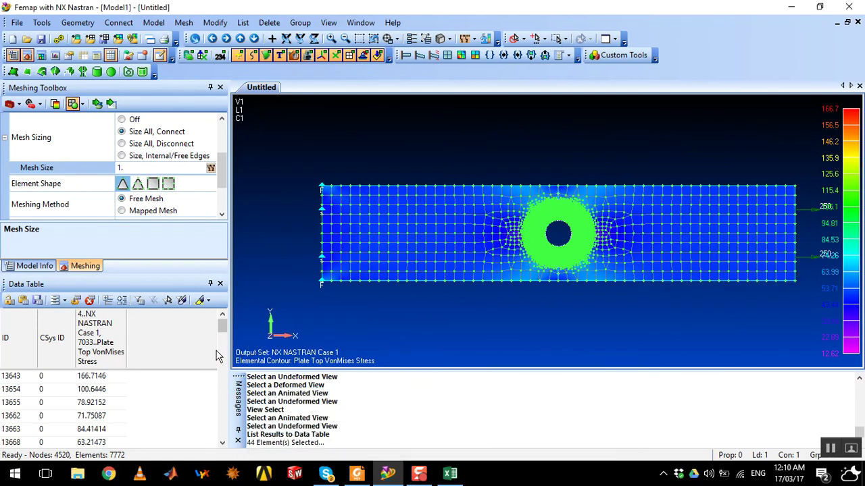
Examine the listed von Mises stresses and the stress contour on the refined mesh around the hole
left_click_drag(222, 329, 223, 347)
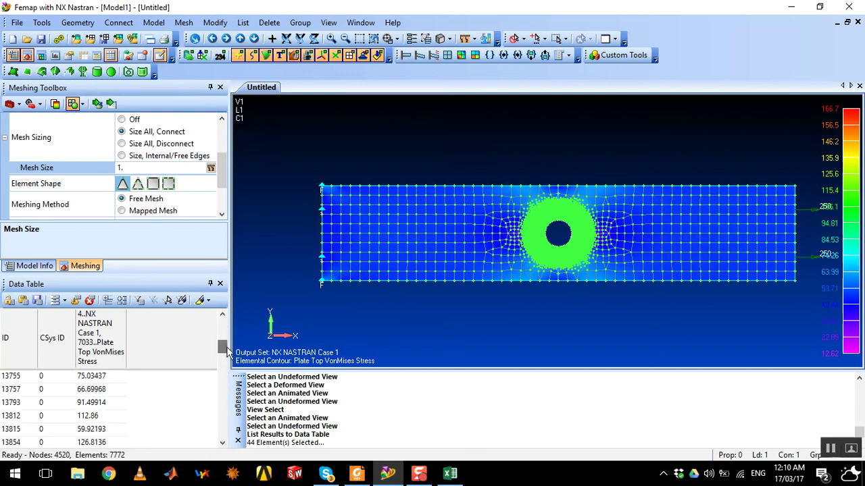
left_click(333, 41)
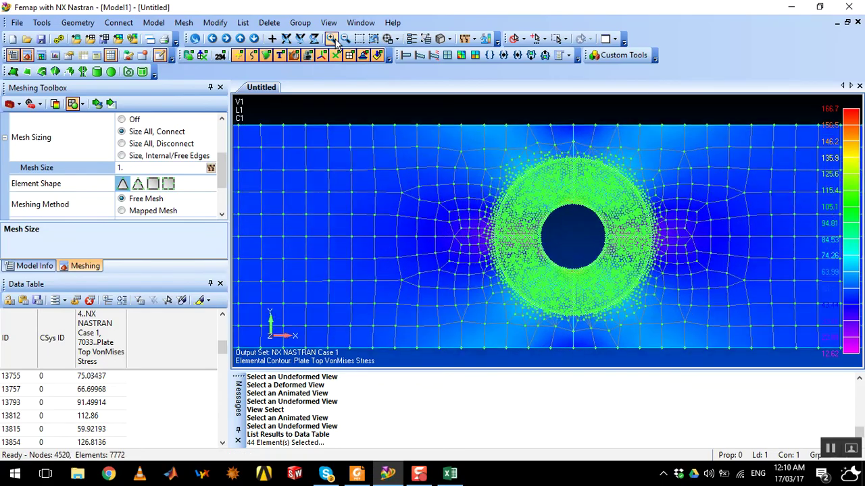
left_click(332, 41)
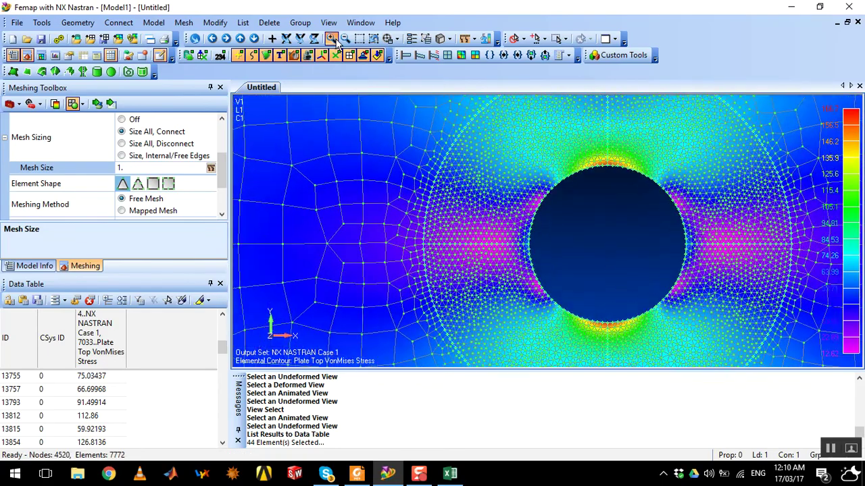
left_click(332, 40)
left_click(332, 38)
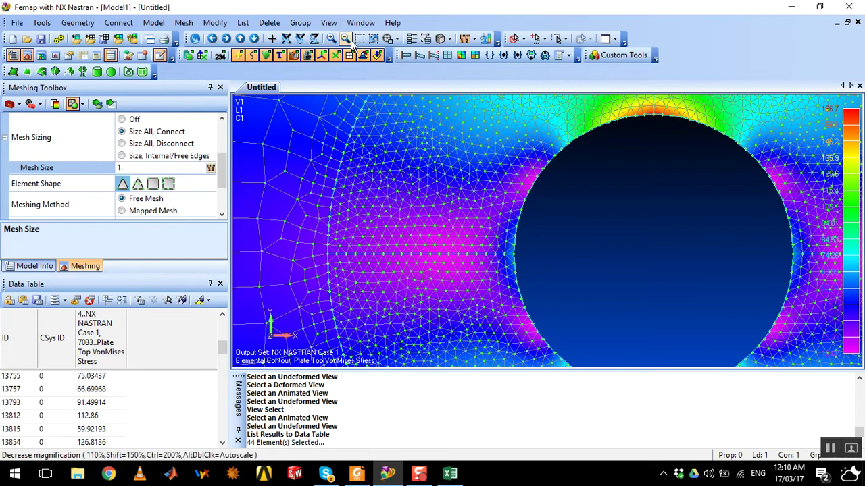
left_click(358, 40)
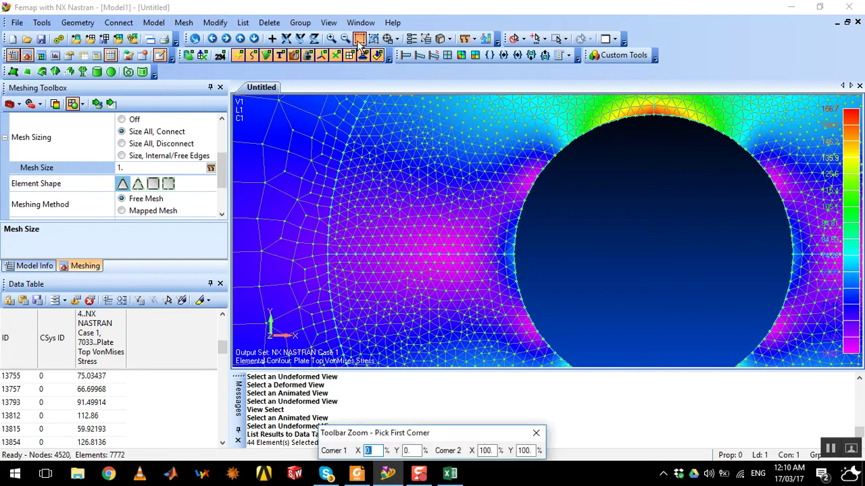
right_click(360, 43)
left_click(360, 42)
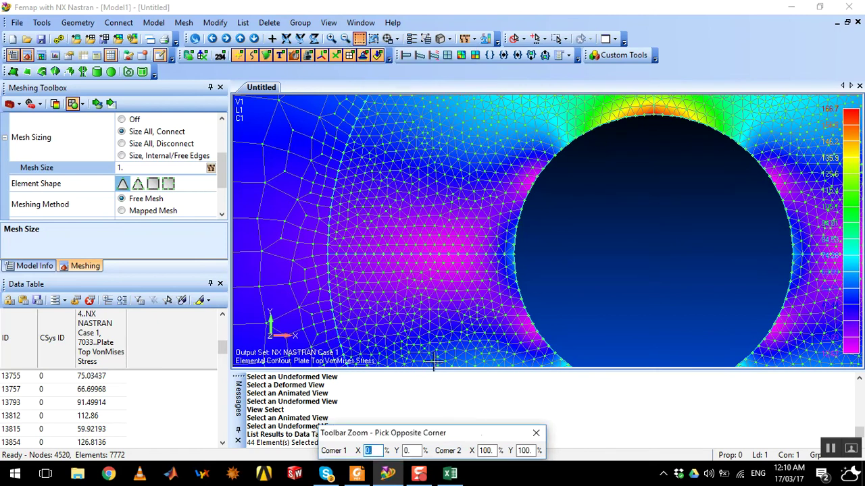
left_click(535, 433)
left_click(345, 38)
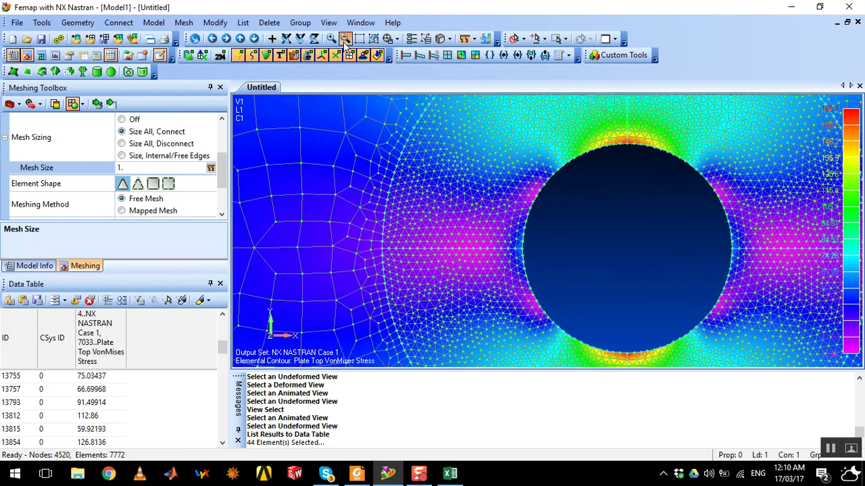
left_click(345, 39)
left_click(345, 39)
left_click(344, 39)
left_click(344, 38)
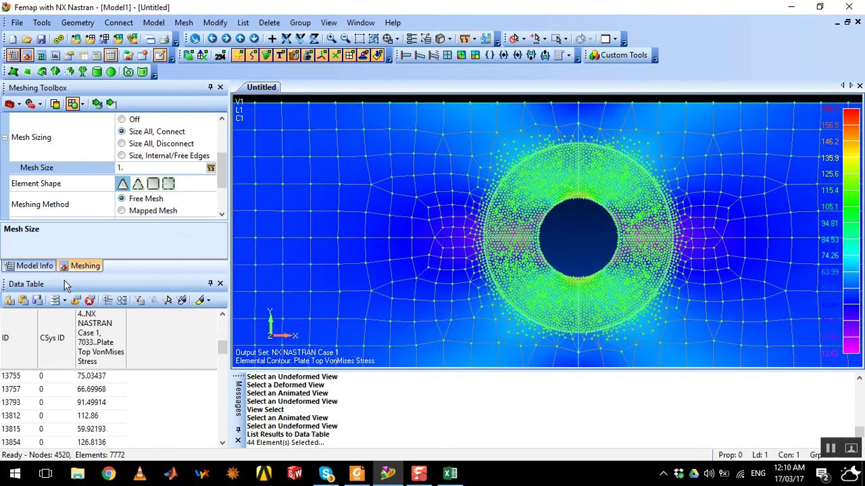
Try to save the data table to the desktop as test2 in Comma Separated Text (*.csv) format
left_click(37, 300)
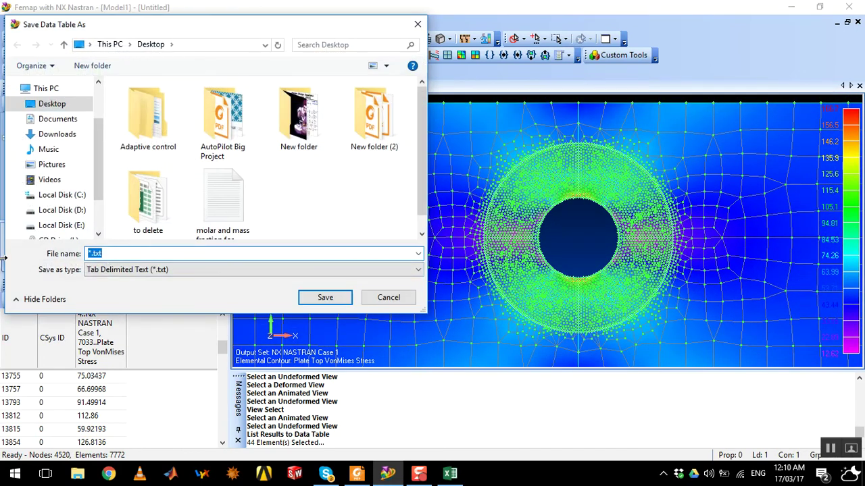
type("test")
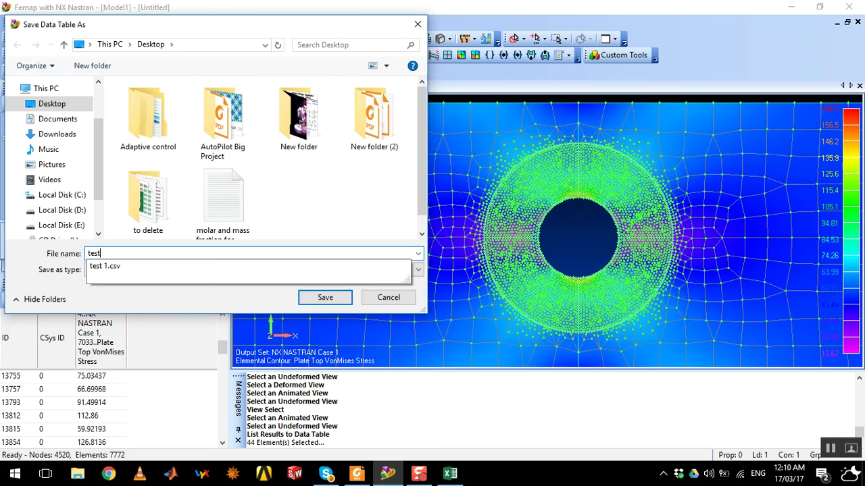
type("2")
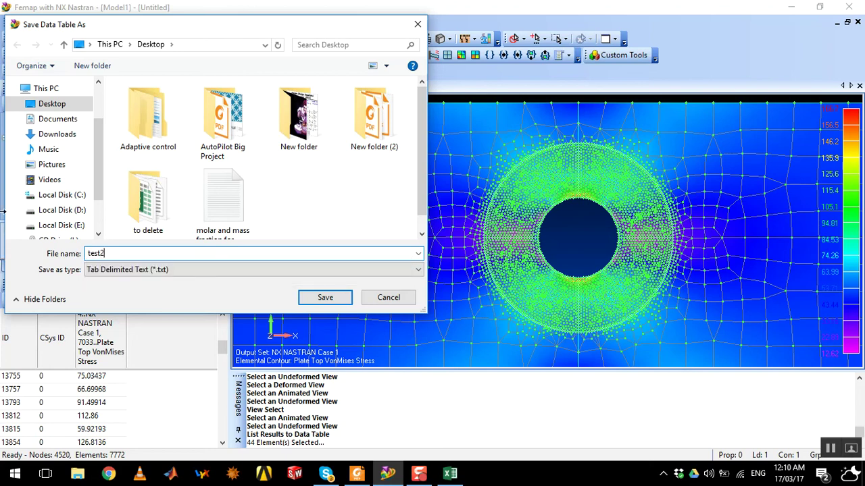
left_click(118, 274)
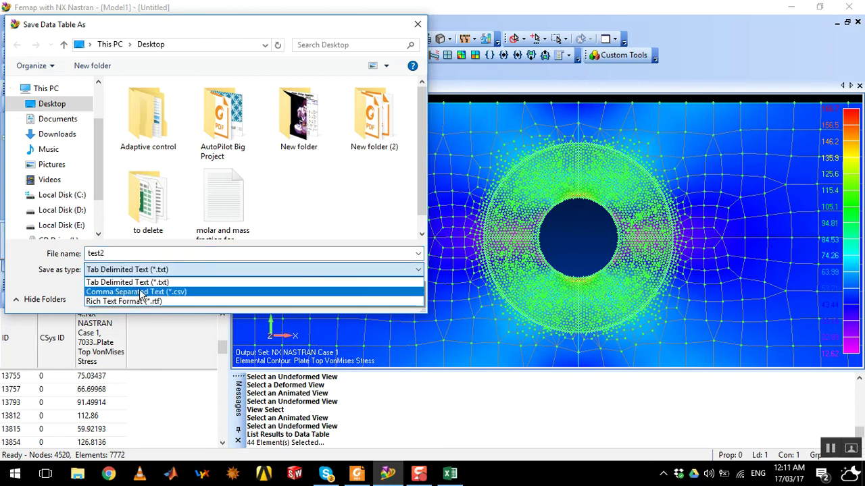
left_click(142, 293)
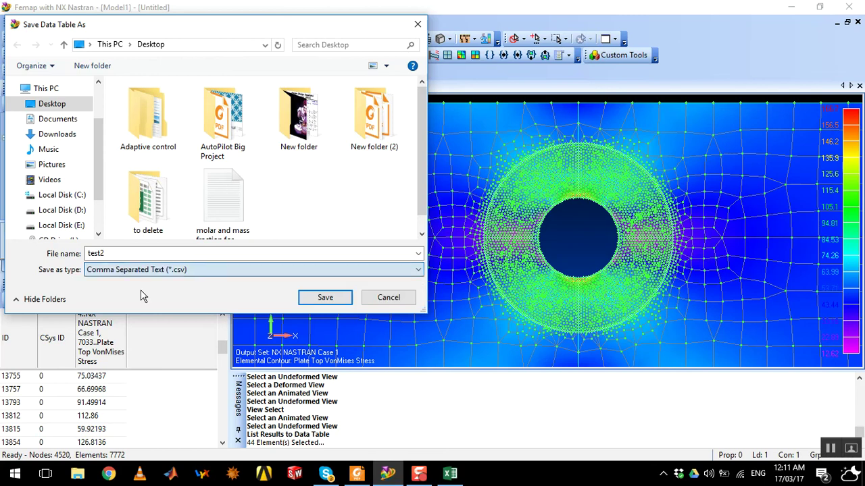
left_click(314, 303)
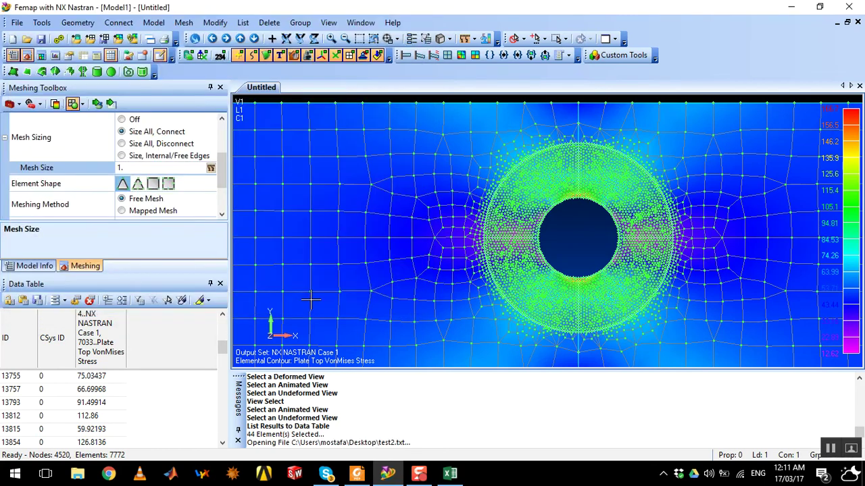
Open the exported test2 file from the desktop to check its contents, and close it
left_click(791, 6)
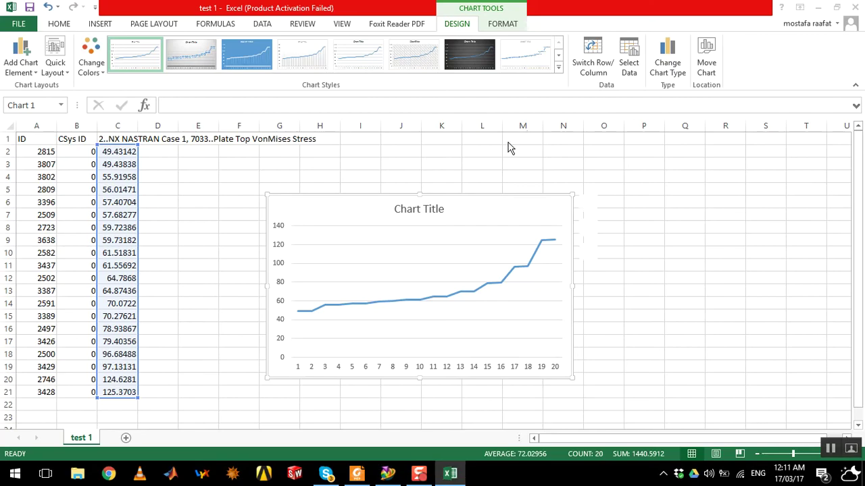
left_click(817, 7)
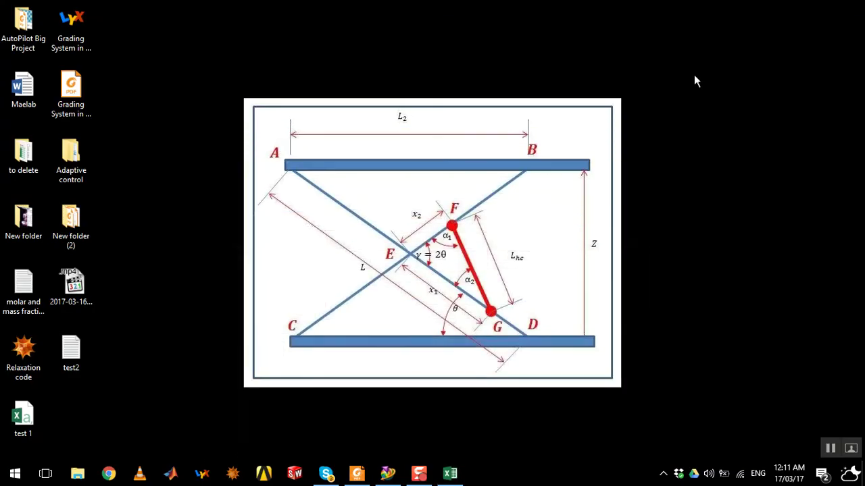
double_click(75, 350)
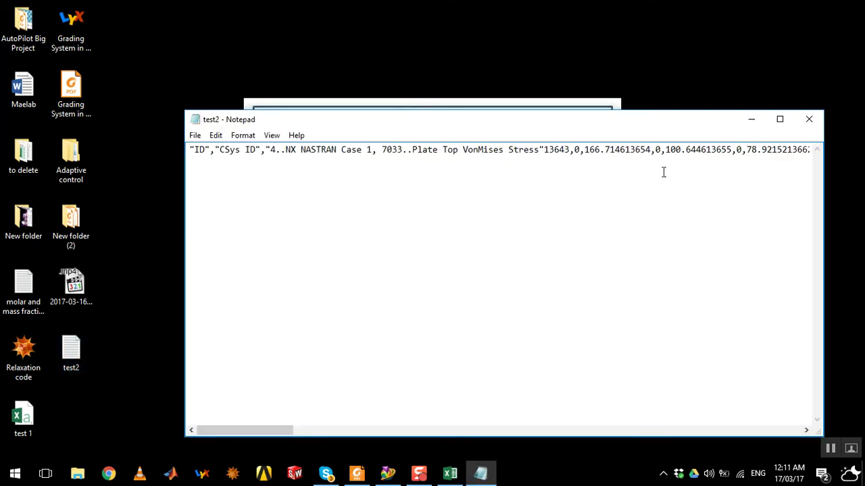
scroll(721, 170, "right", 2)
left_click(808, 119)
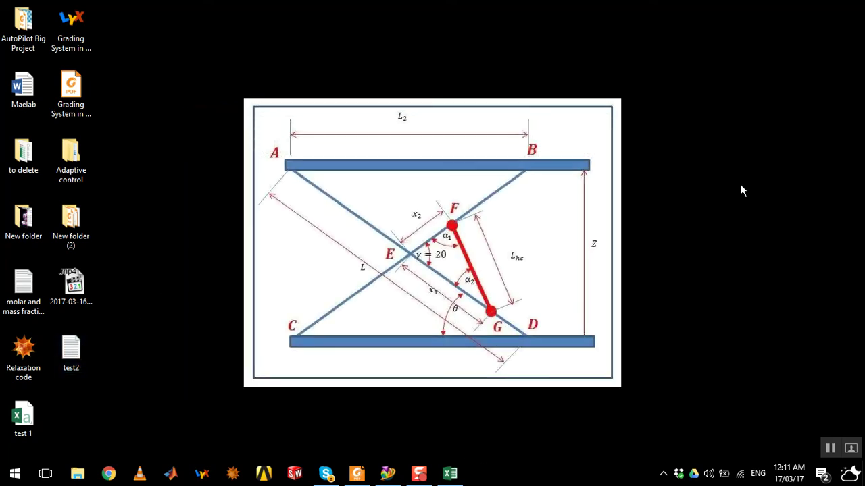
Return to Femap and save the data table again to the desktop as test2 in Comma Separated Text (*.csv) format
left_click(450, 473)
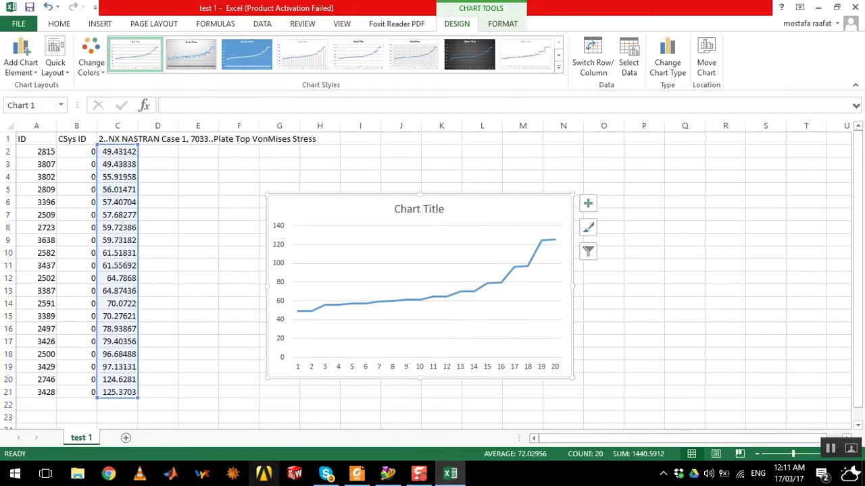
left_click(388, 473)
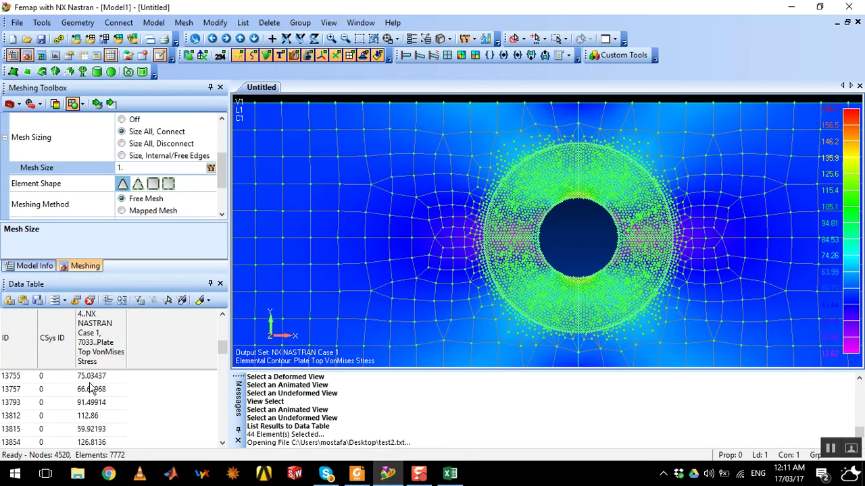
left_click(37, 299)
left_click(128, 269)
left_click(149, 291)
left_click(154, 254)
type("test2")
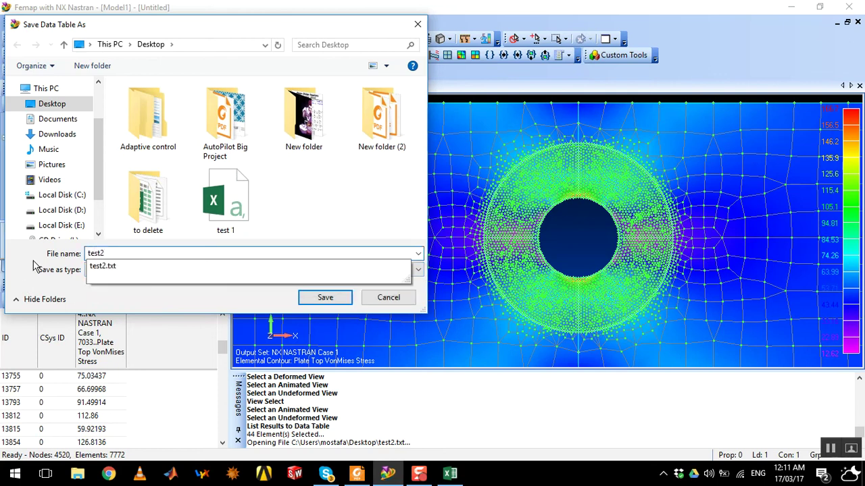
left_click(94, 302)
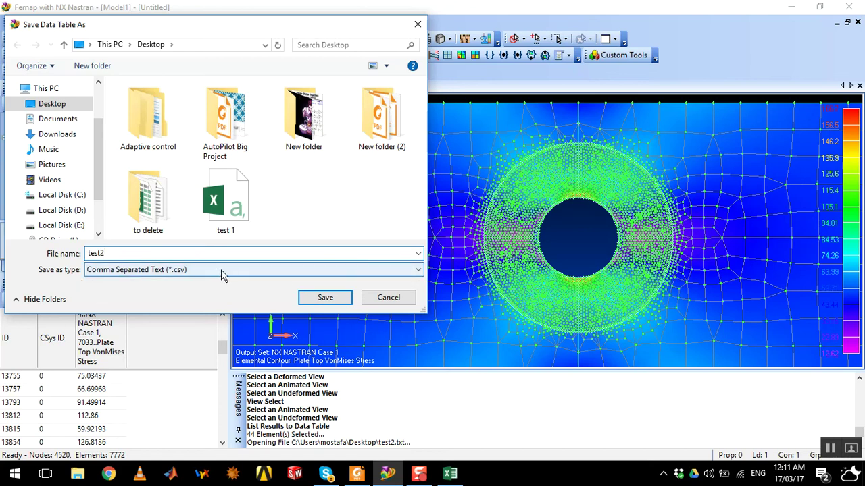
left_click(305, 301)
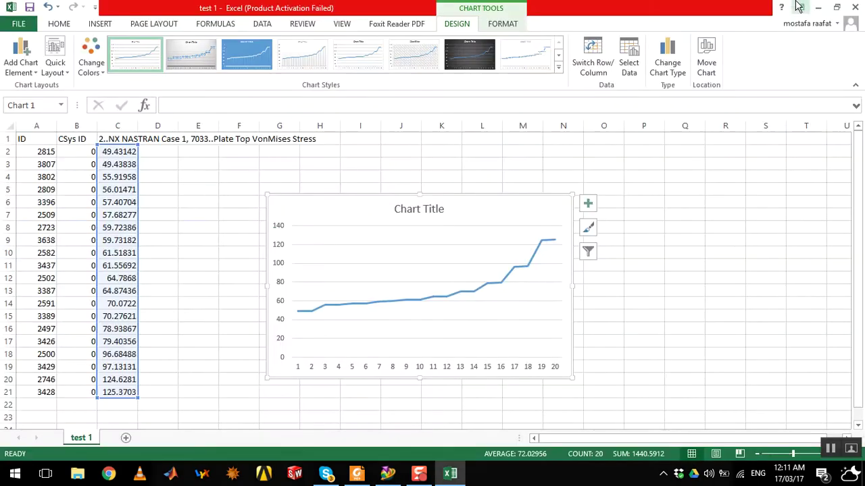
Switch to Excel and close the test 1 workbook, saving its changes to test 1.csv
left_click(791, 7)
left_click(853, 7)
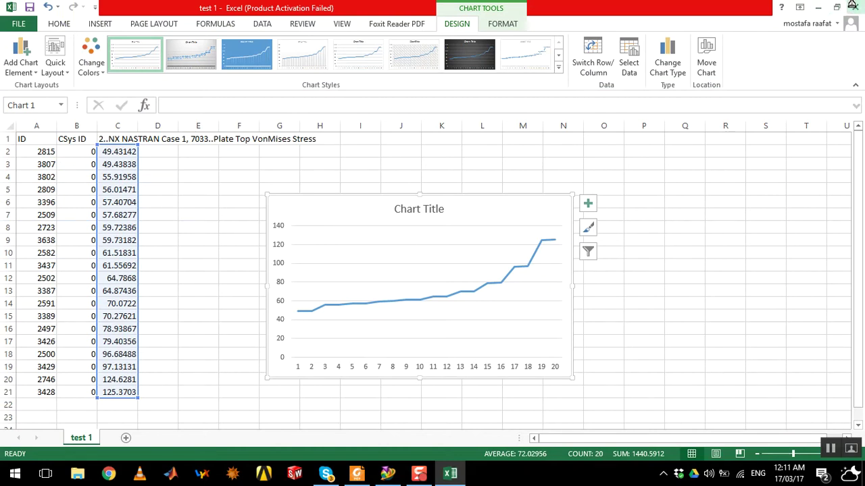
left_click(382, 251)
left_click(348, 283)
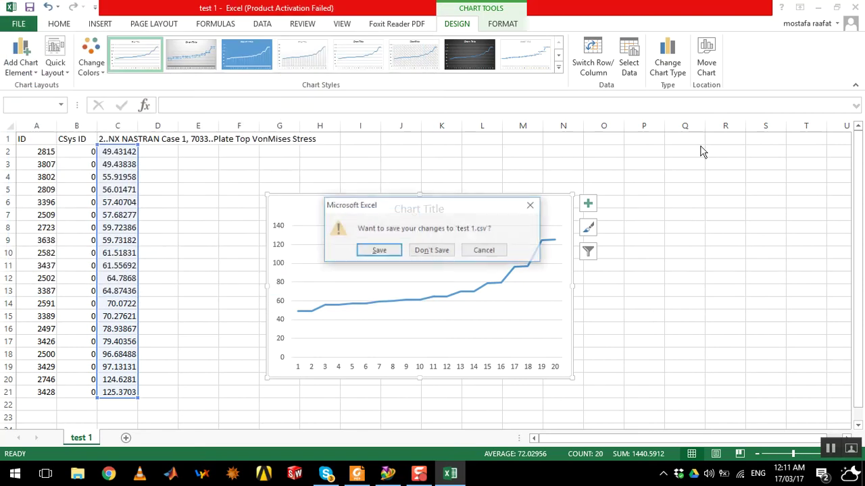
Close test 1.csv without saving its changes, then open the exported test2 CSV file from the desktop and look through its rows
left_click(438, 247)
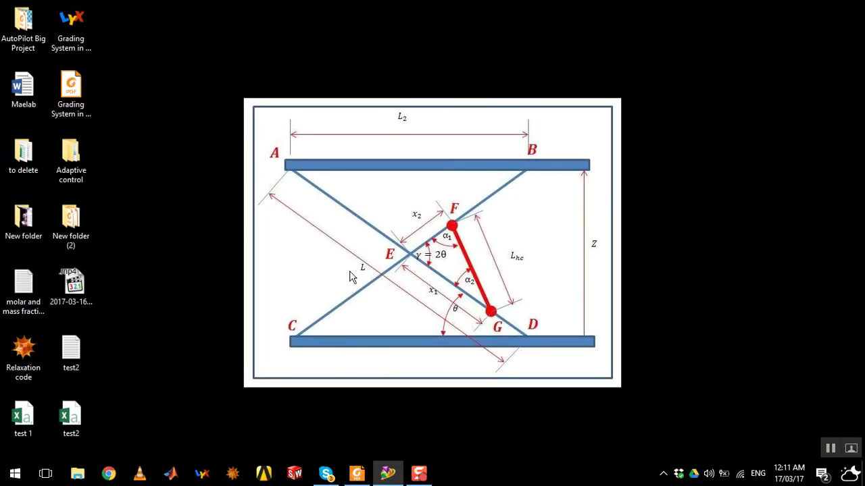
double_click(77, 418)
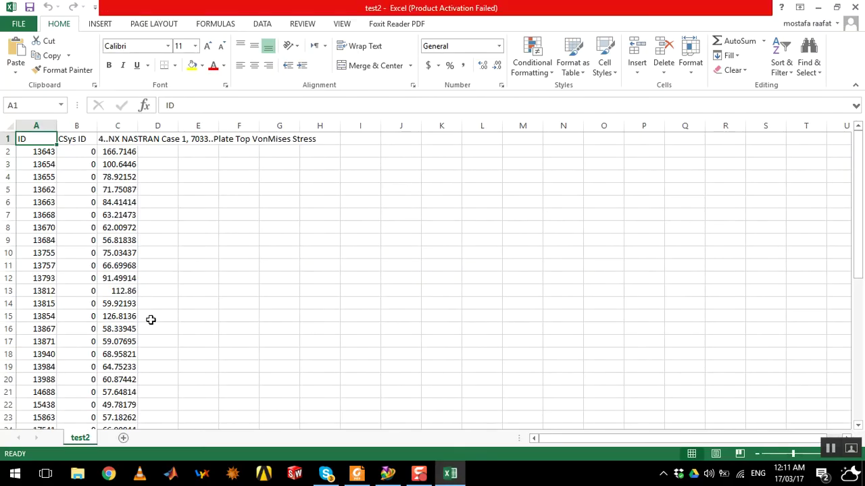
left_click(561, 359)
scroll(145, 296, "down", 8)
scroll(170, 133, "up", 8)
Sort the von Mises stress values in C2:C45 from smallest to largest, expanding the sort to the adjacent columns
left_click_drag(123, 151, 125, 410)
right_click(122, 391)
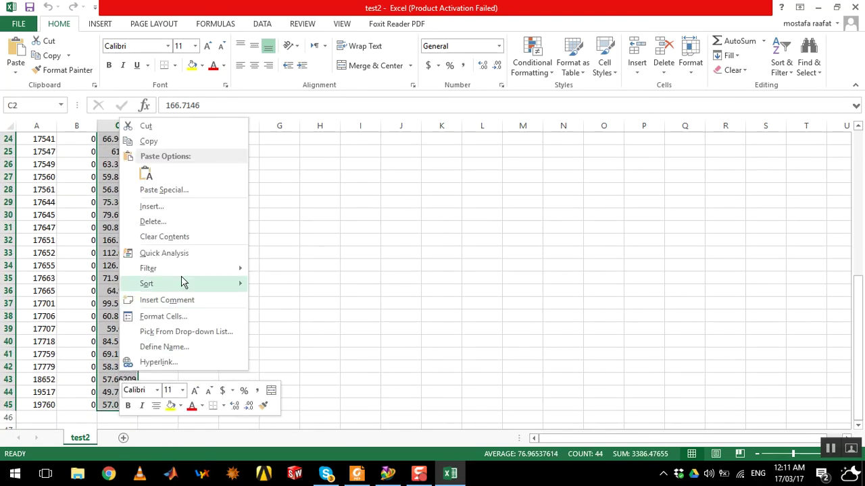
mouse_move(197, 286)
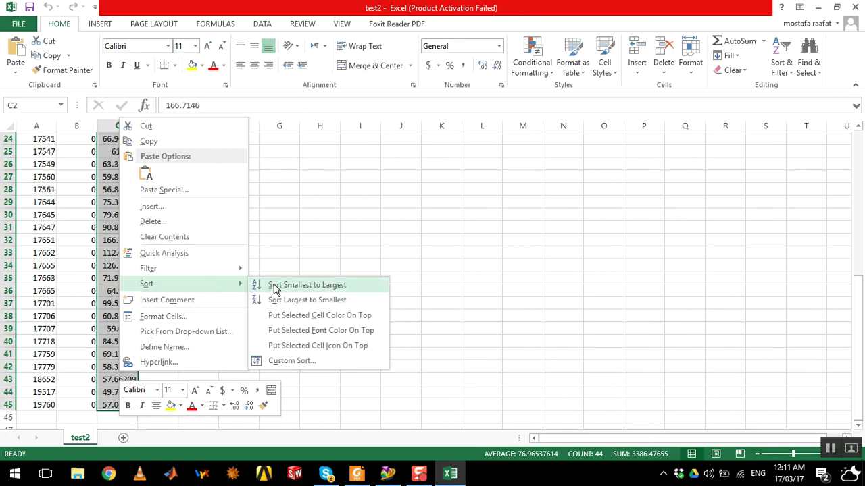
left_click(275, 289)
left_click(464, 263)
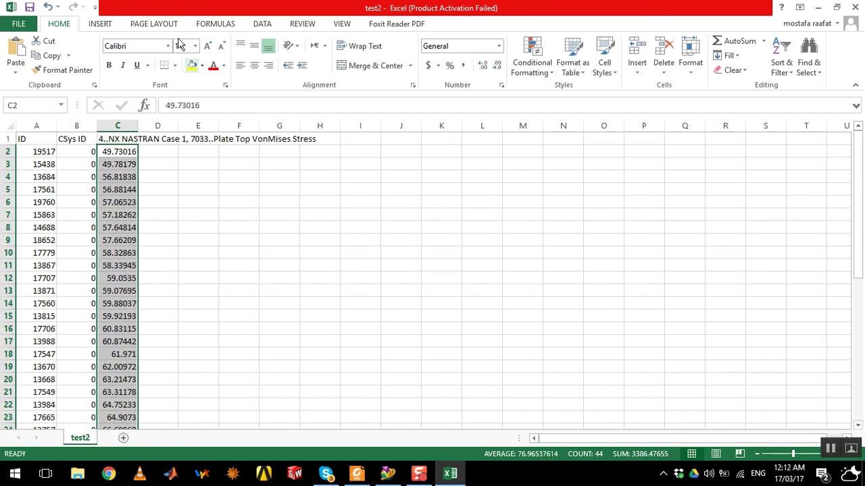
Insert a basic 2-D line chart of the sorted von Mises stress values
left_click(102, 24)
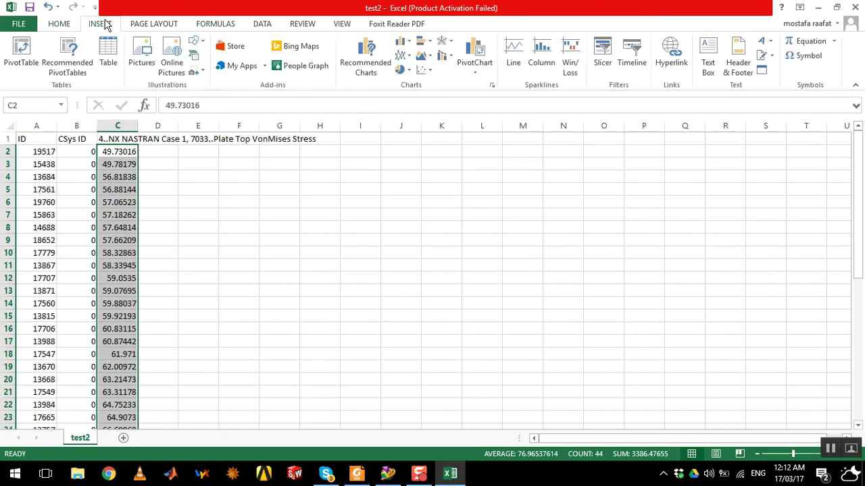
left_click(403, 55)
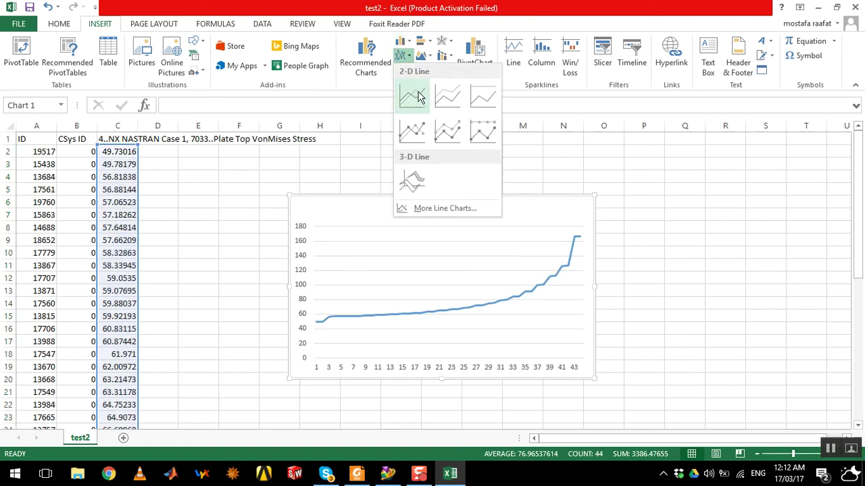
left_click(416, 96)
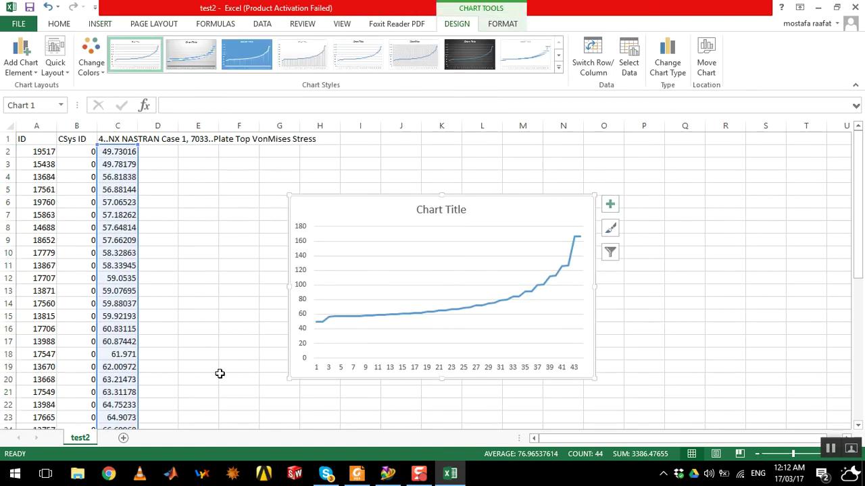
Switch to Foxit Reader and review the theoretical stress distribution around the hole in Analysis of Aerospace Structures.pdf, then return to Excel
left_click(357, 474)
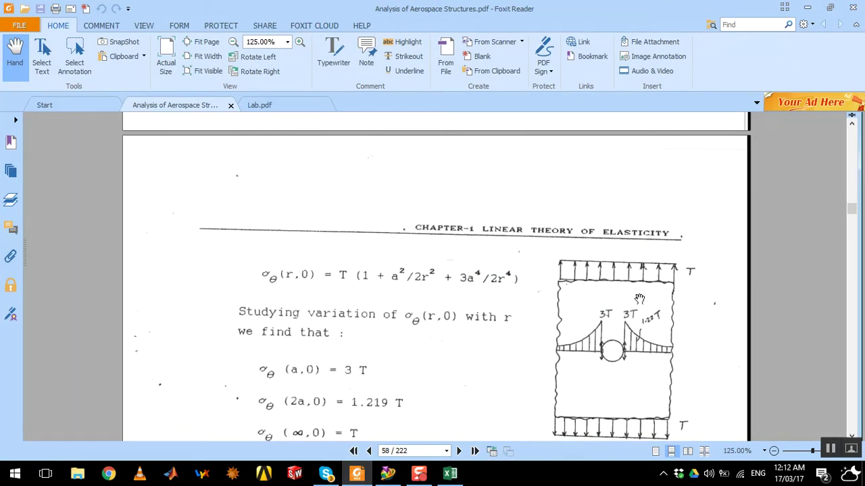
scroll(539, 324, "down", 4)
scroll(533, 280, "up", 2)
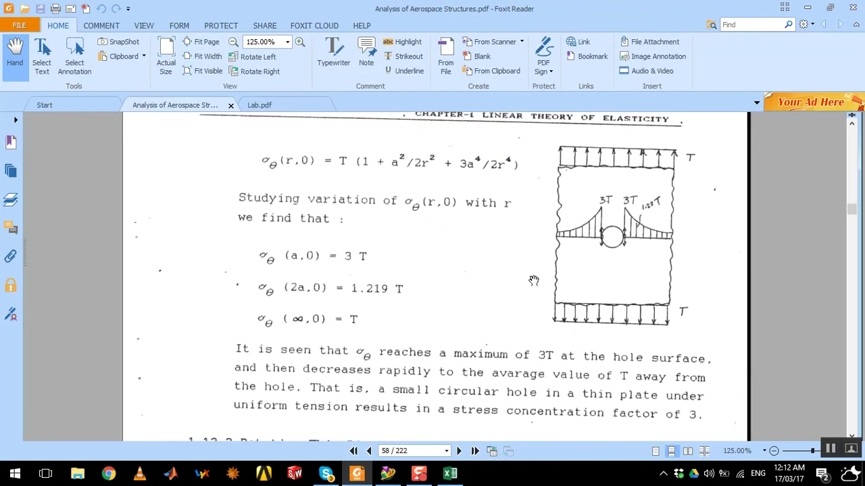
left_click(806, 7)
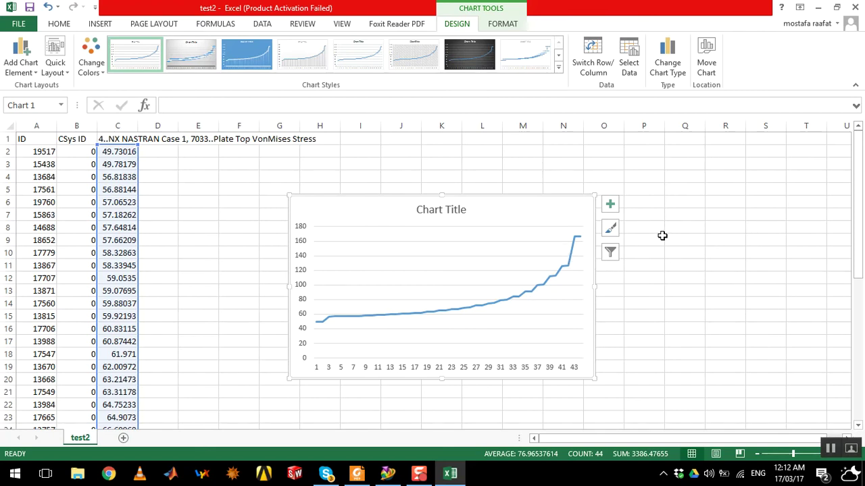
Minimize Excel, switch to Femap and examine the von Mises contour and mesh over the whole plate
left_click(817, 8)
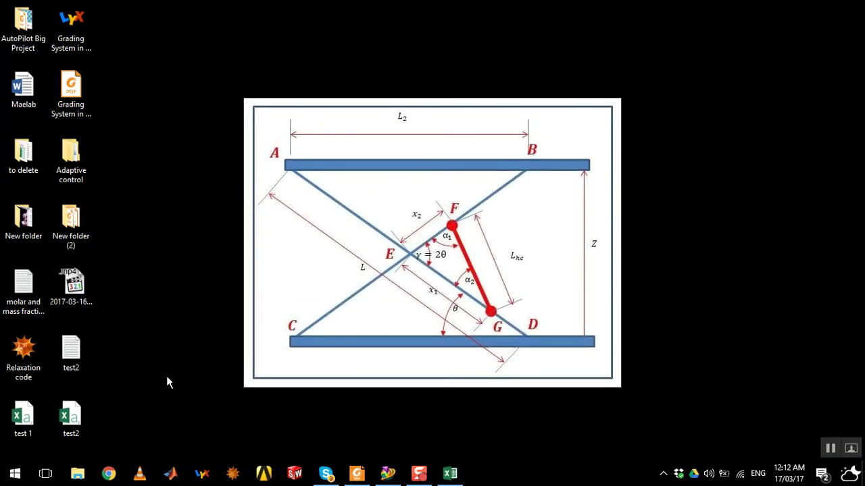
left_click(387, 472)
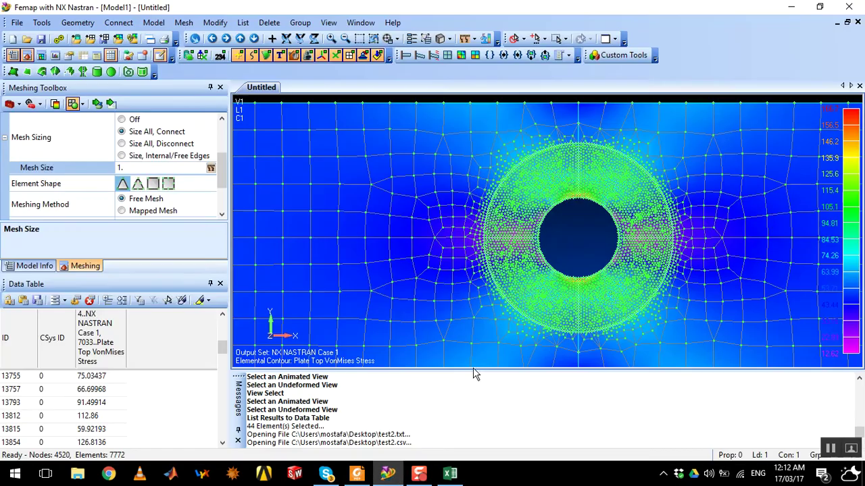
scroll(564, 215, "down", 5)
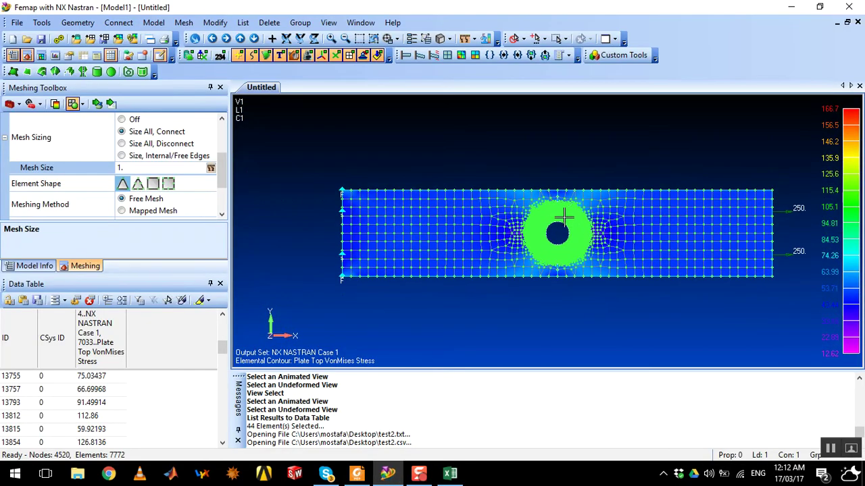
scroll(569, 211, "up", 2)
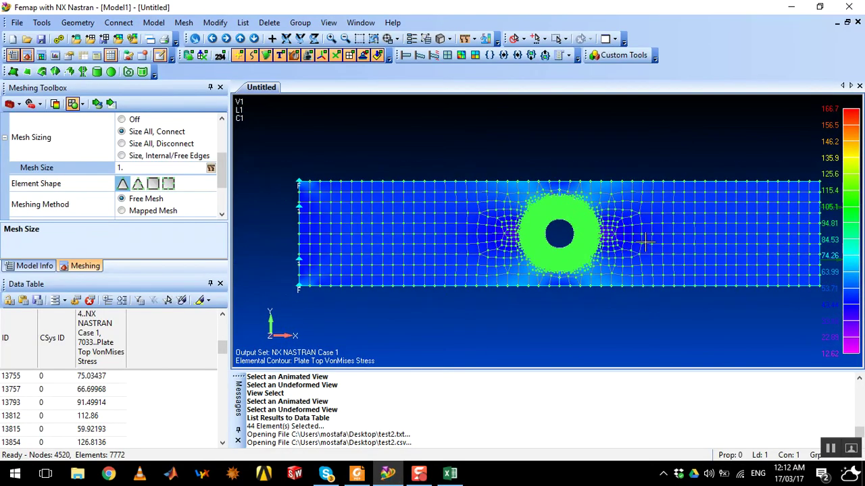
scroll(645, 242, "up", 1)
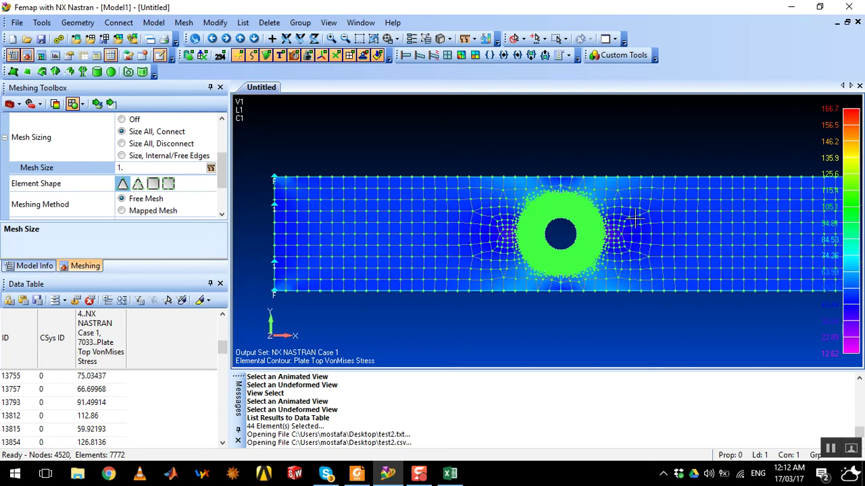
scroll(635, 220, "down", 3)
scroll(628, 218, "up", 2)
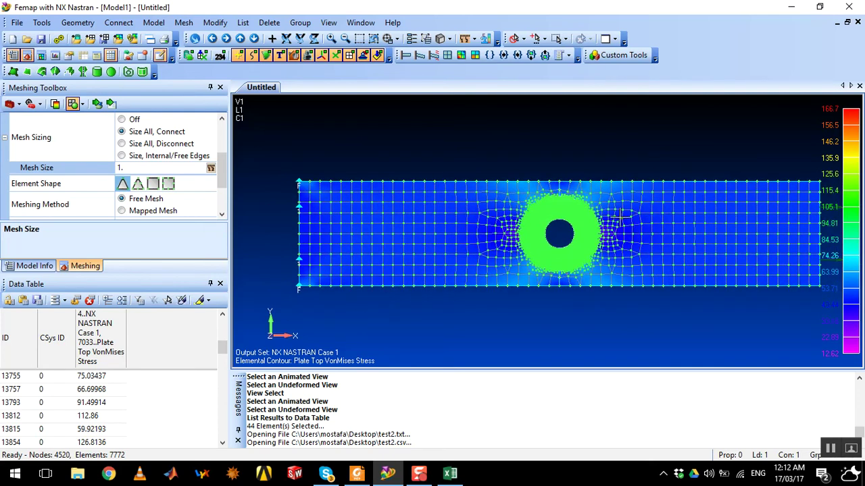
Collapse all the expanded tools in the Meshing Toolbox
scroll(145, 145, "up", 3)
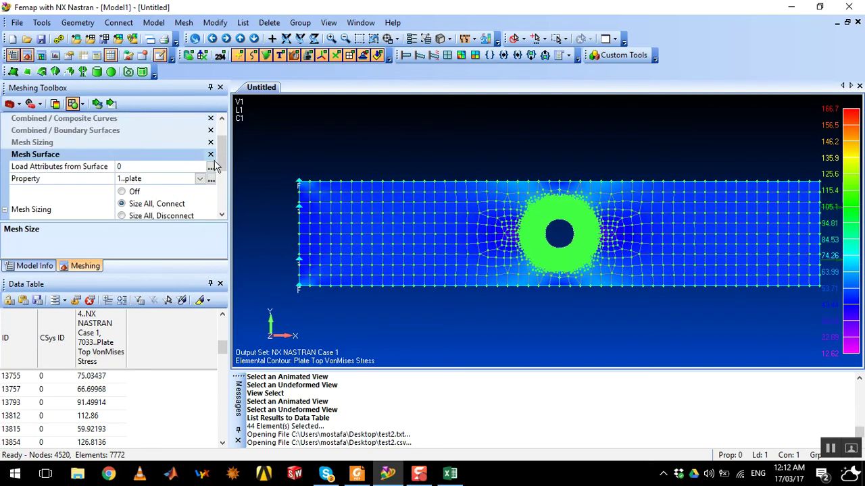
right_click(65, 192)
left_click(146, 208)
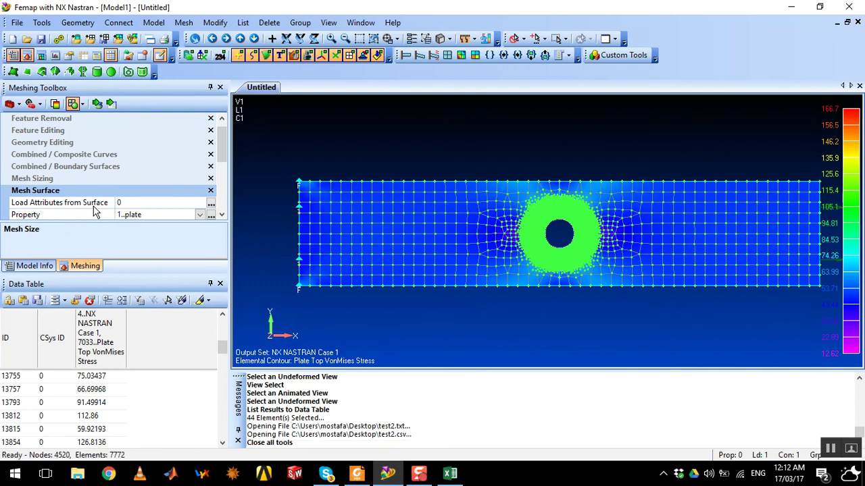
Delete the mesh of all the plate's elements, including the unused properties, materials and meshing attributes
left_click(270, 23)
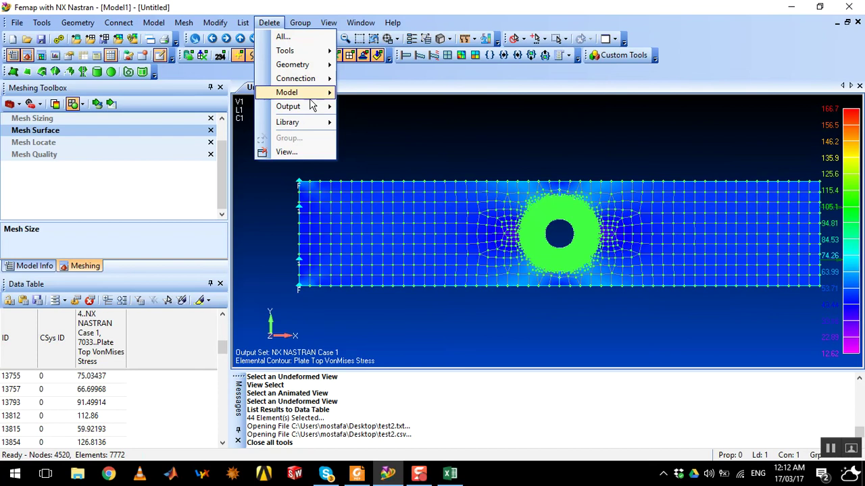
mouse_move(313, 115)
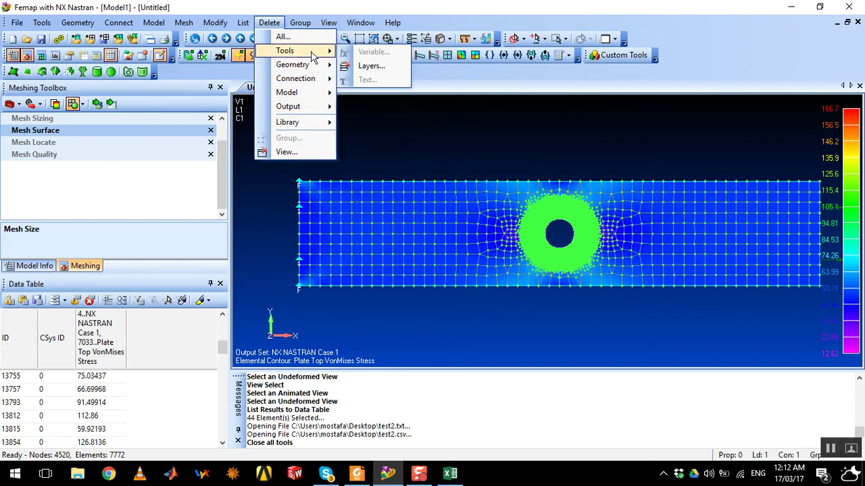
mouse_move(323, 96)
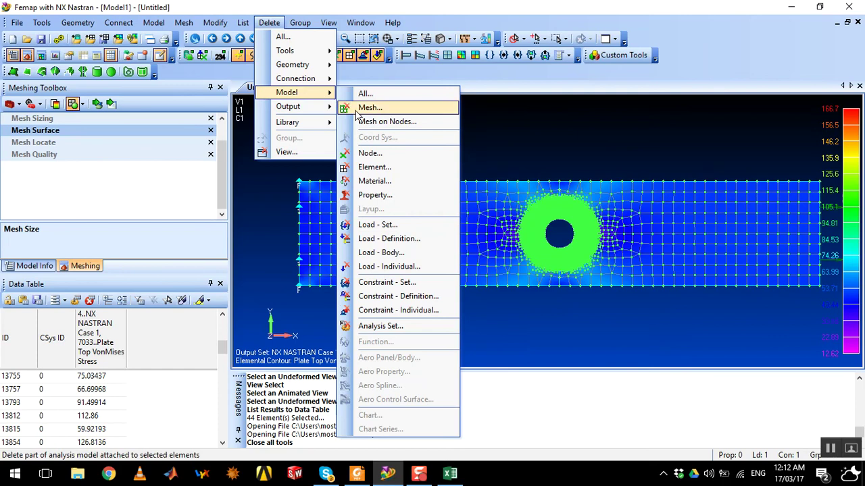
left_click(356, 112)
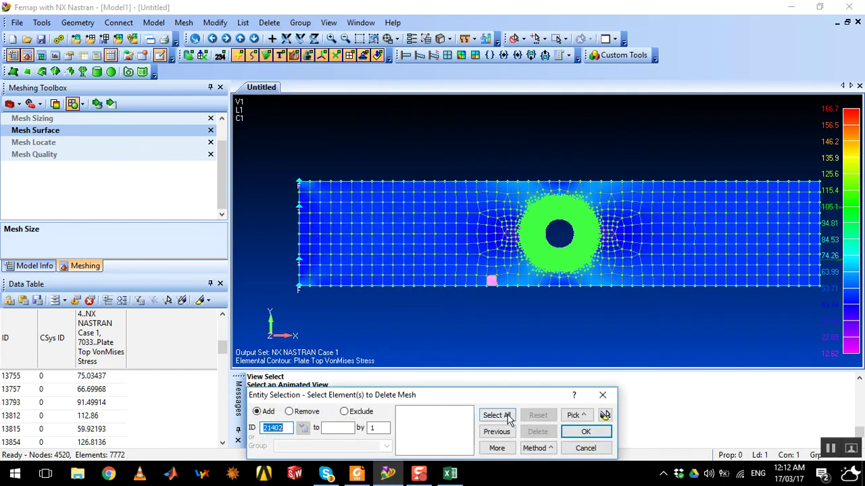
left_click(497, 414)
left_click(584, 433)
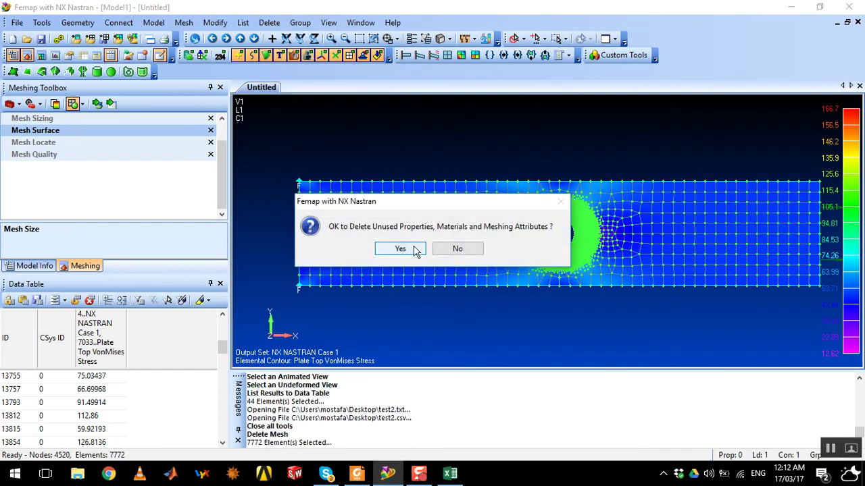
left_click(408, 250)
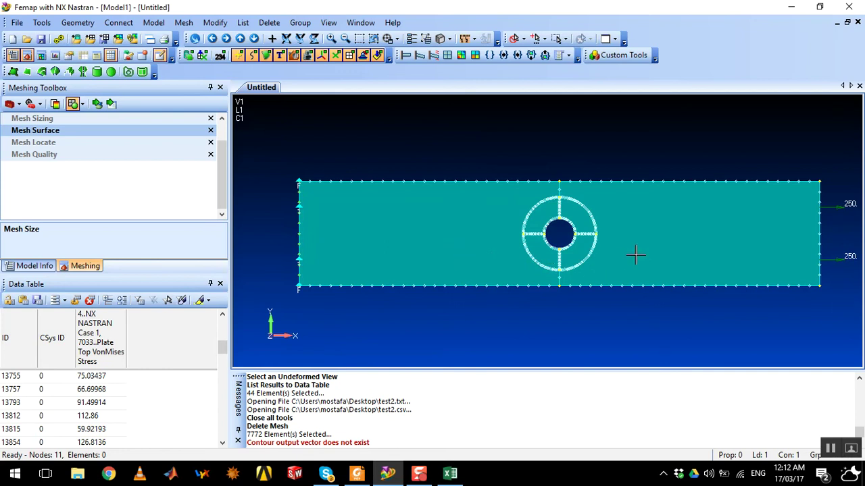
Set Feature Editing to resize a hole by its feature edges to a diameter of 20 and activate picking in the model
scroll(735, 202, "up", 3)
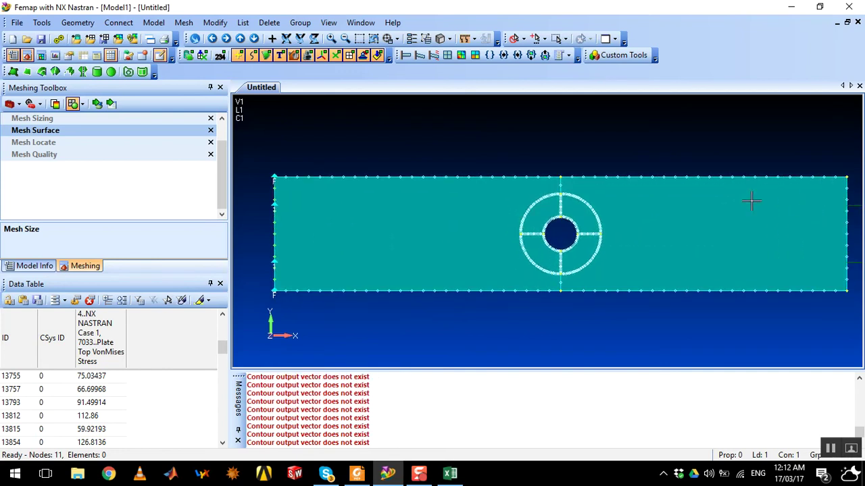
scroll(671, 203, "down", 1)
scroll(637, 226, "up", 1)
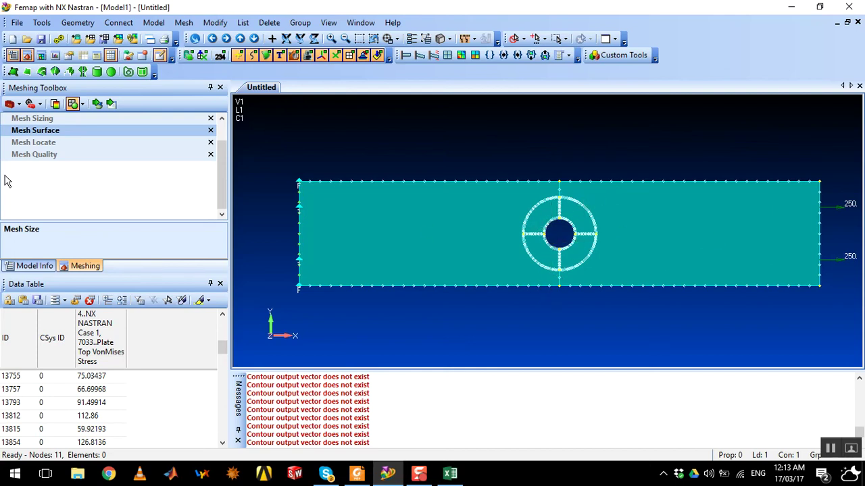
scroll(140, 159, "up", 2)
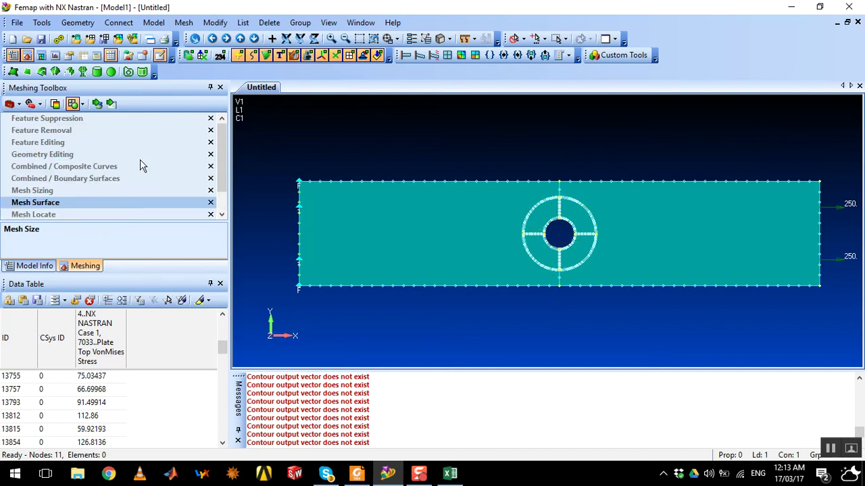
left_click(39, 142)
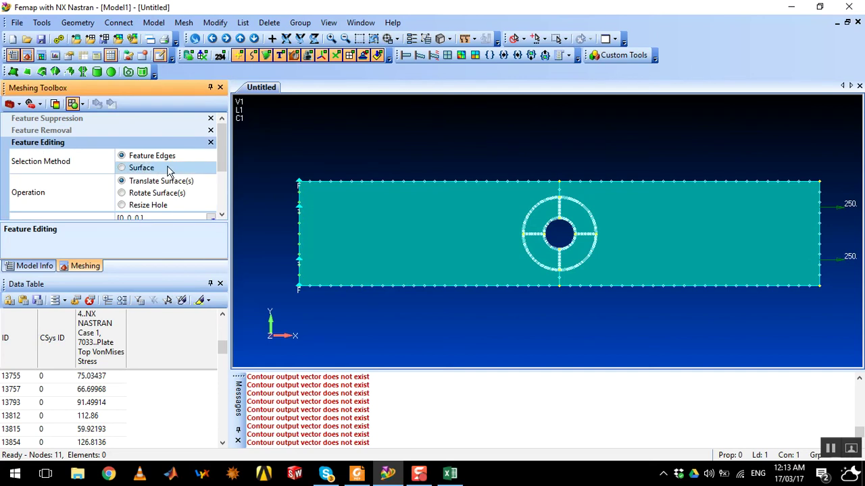
scroll(168, 168, "down", 1)
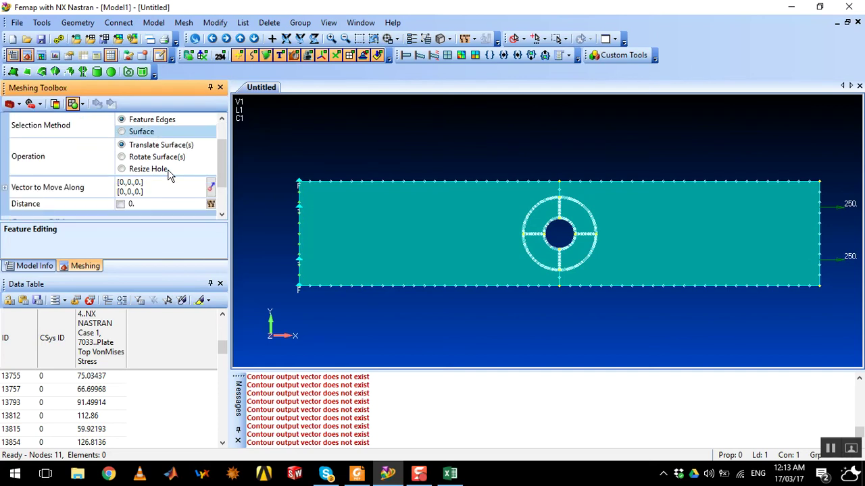
left_click(122, 170)
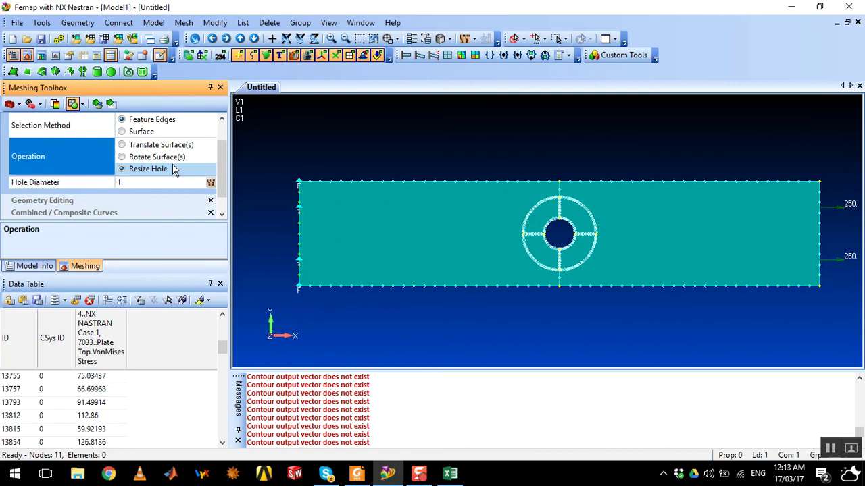
left_click(137, 182)
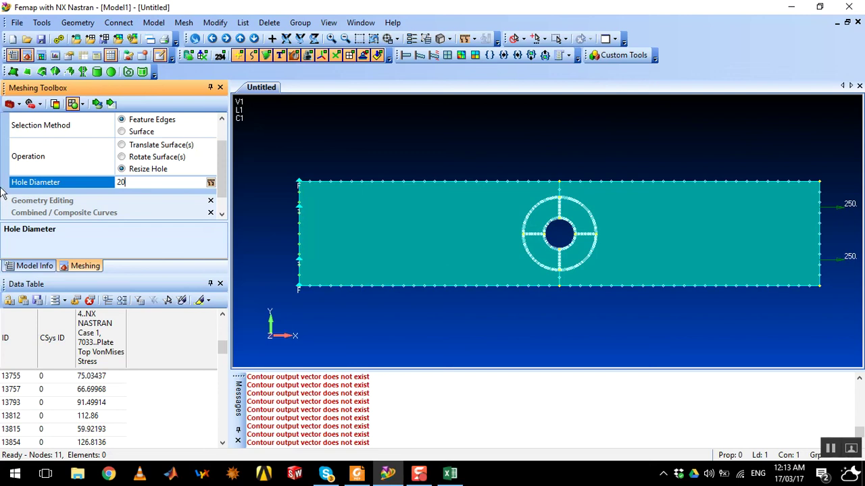
left_click(96, 103)
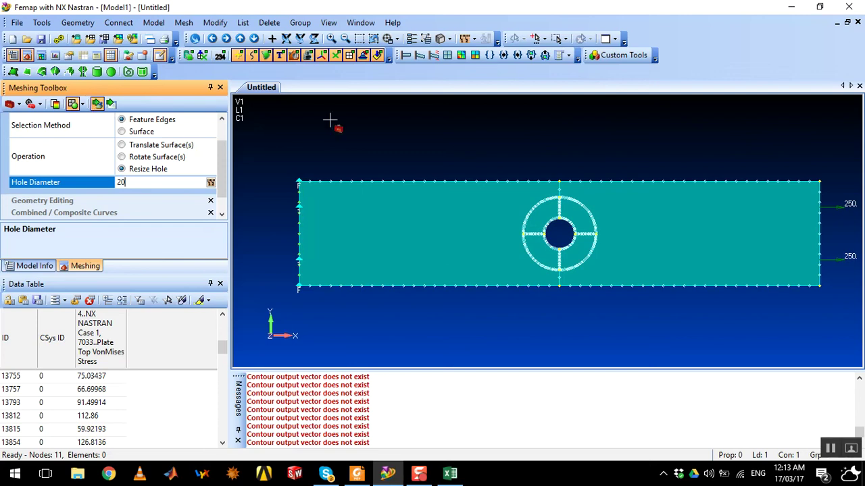